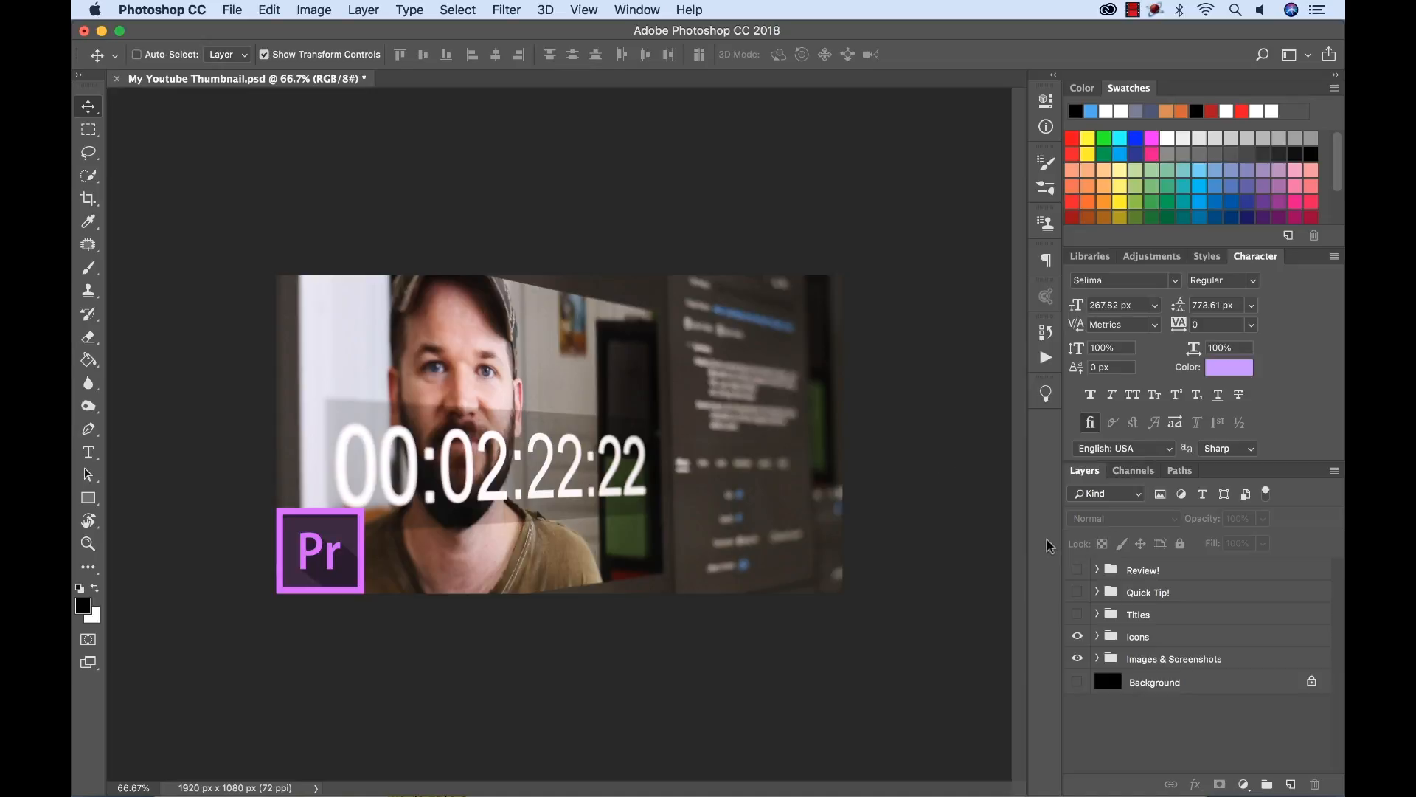
# Show the After Effects layer in the Icons group and toggle the Premiere Pro layer off and on, leaving it visible.
pyautogui.click(1097, 636)
pyautogui.click(1077, 685)
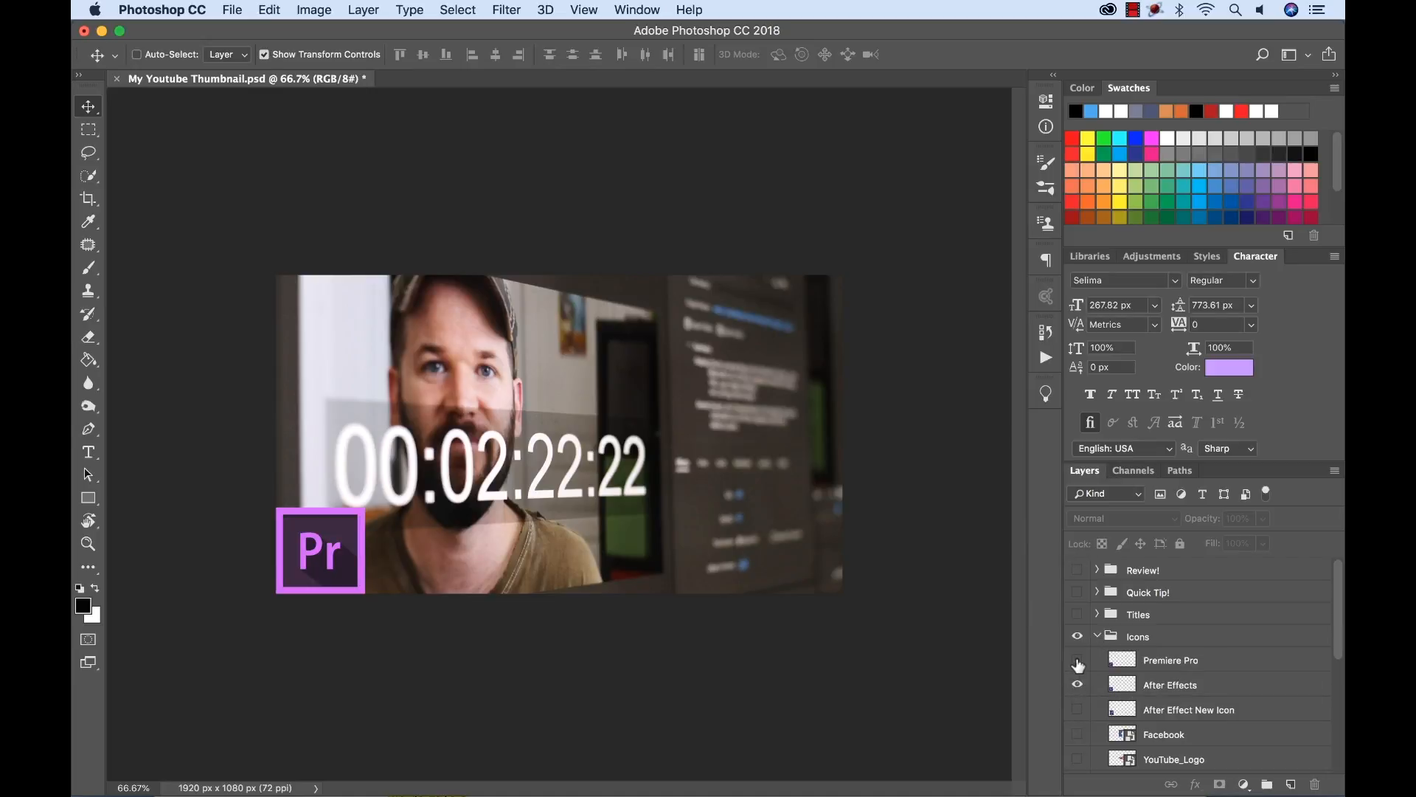
pyautogui.click(1078, 662)
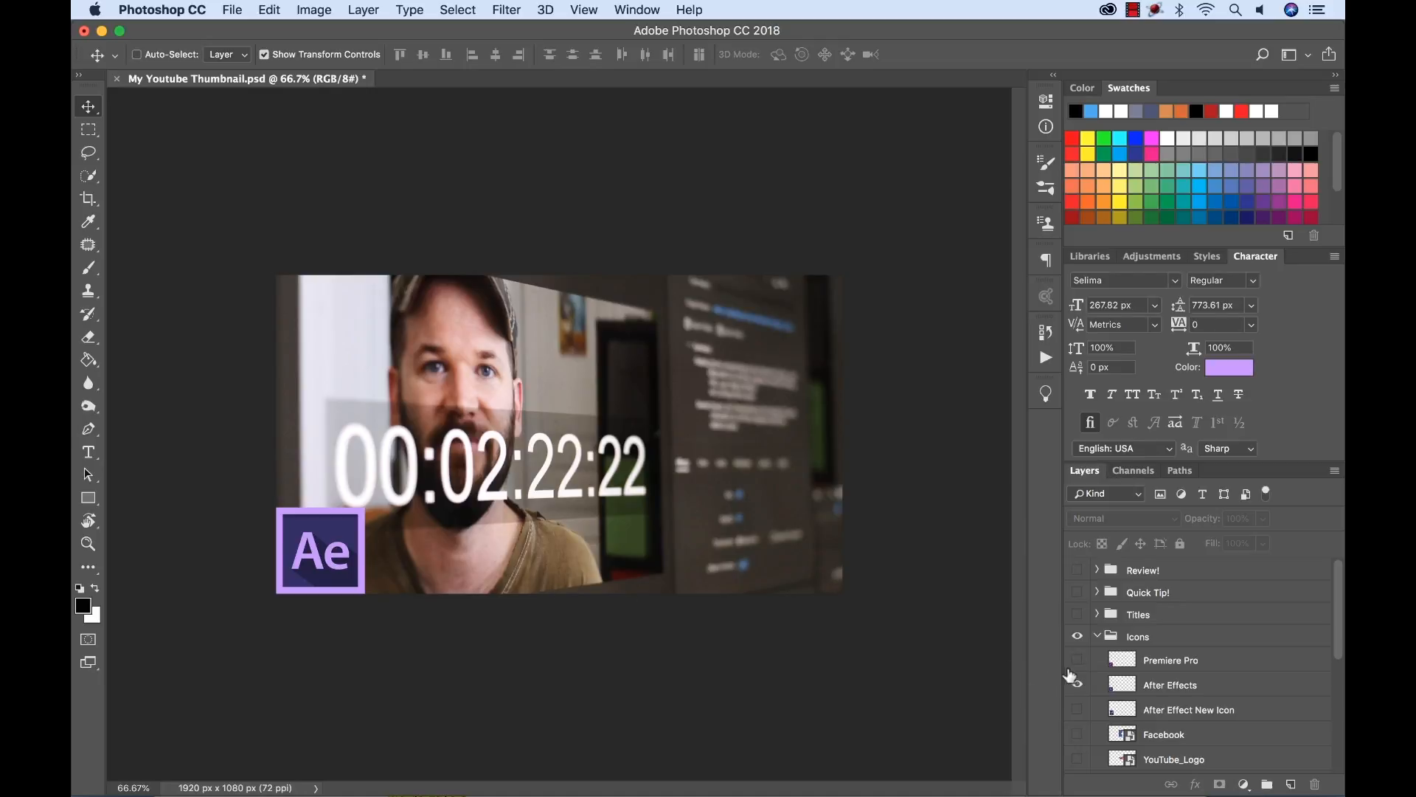
pyautogui.click(1078, 660)
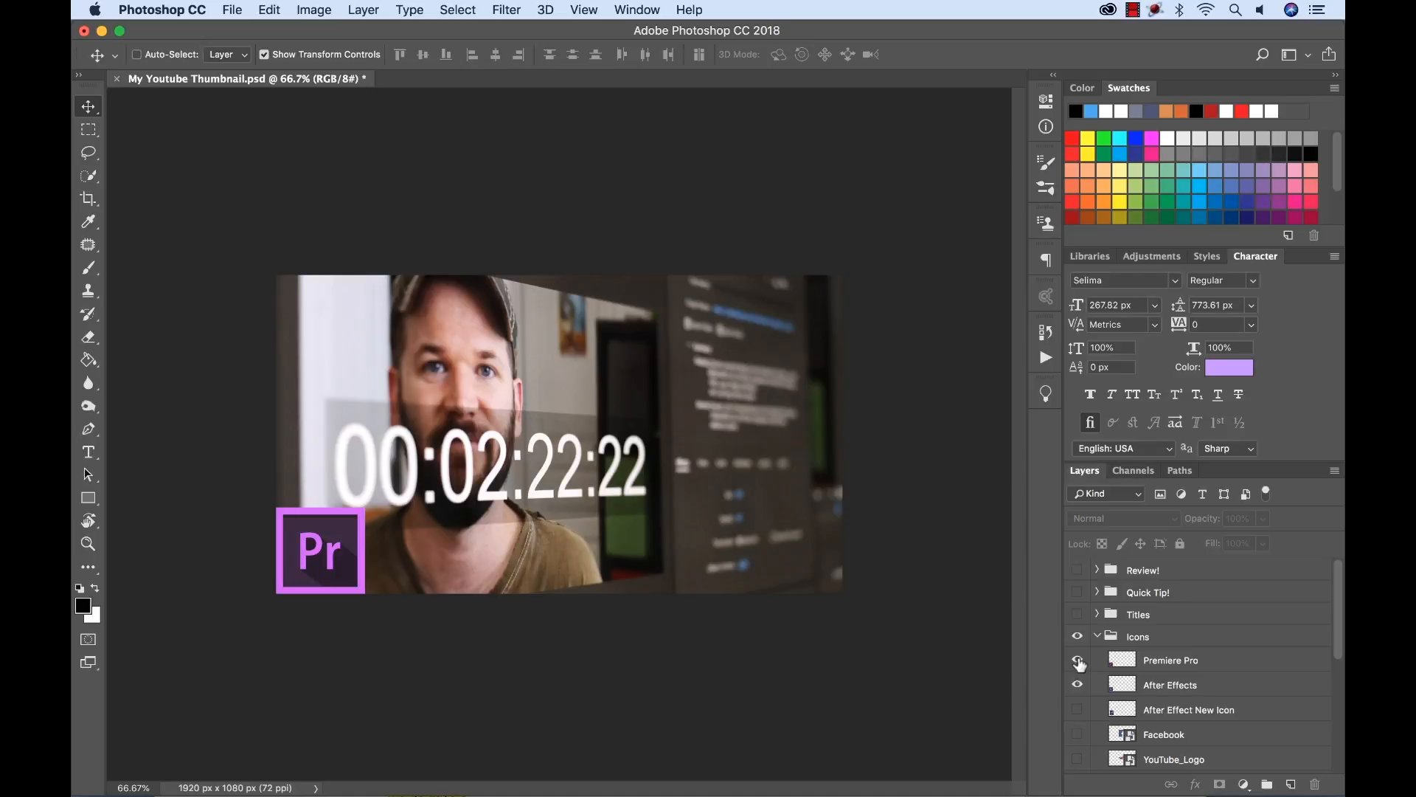
pyautogui.click(1079, 660)
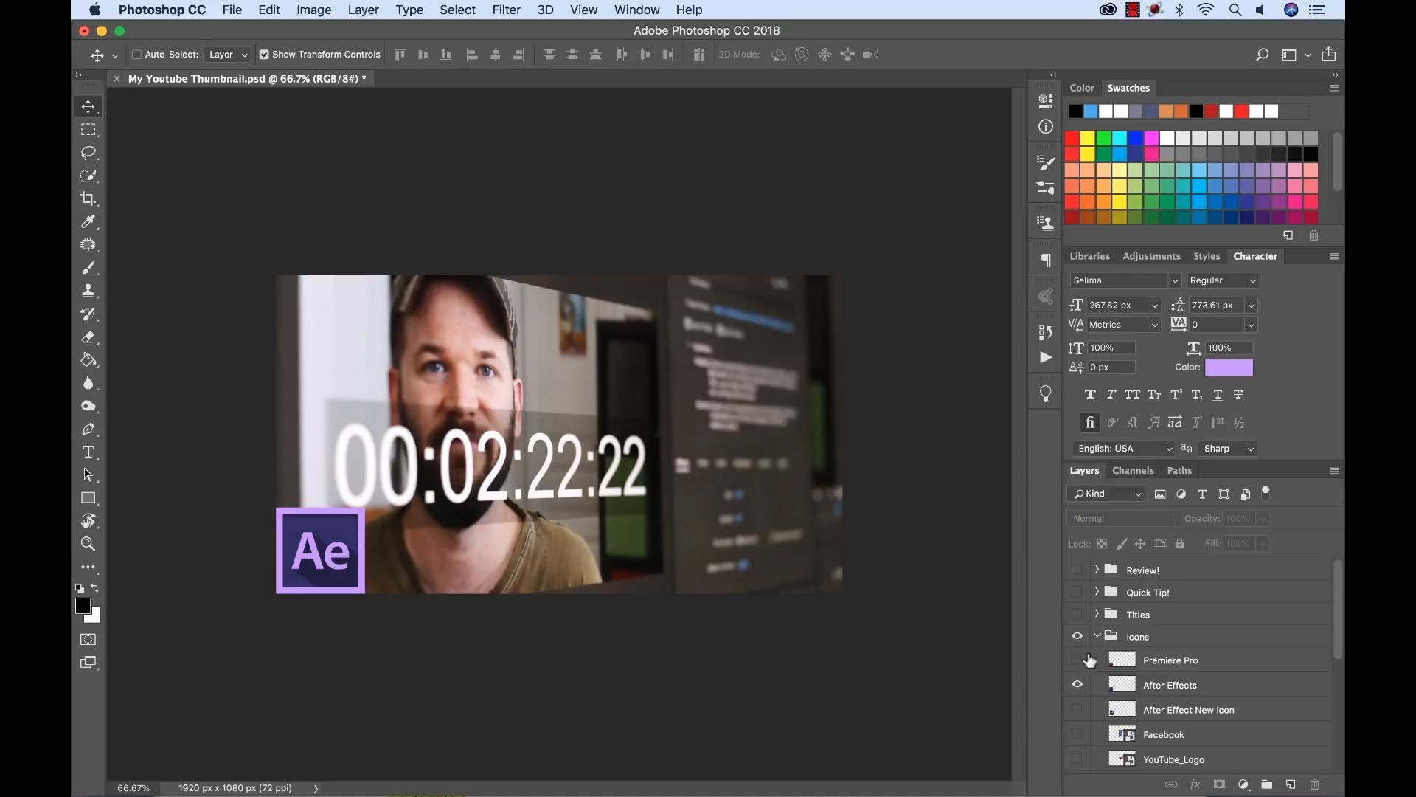
pyautogui.click(1077, 661)
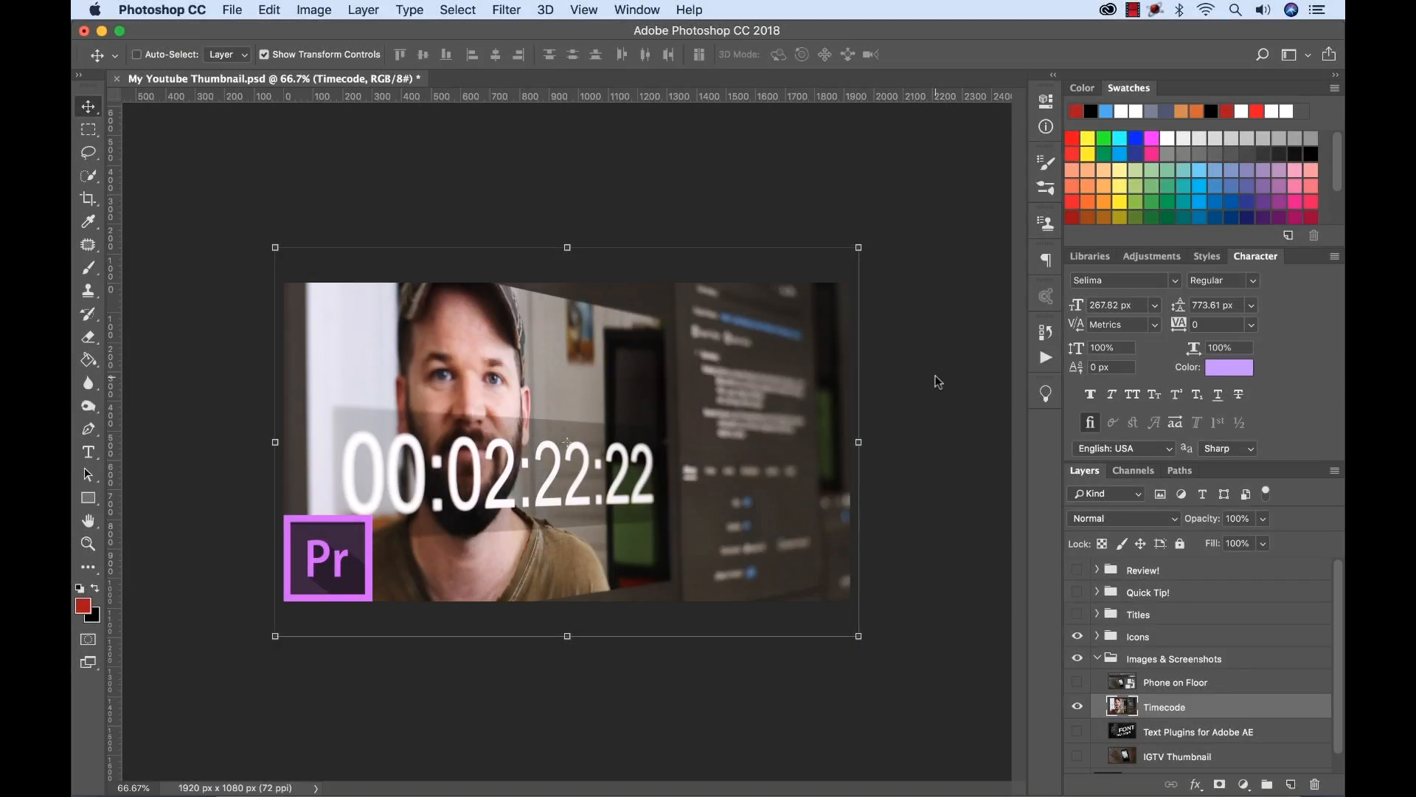
# Search the program's commands and help for "merge" and close the search.
pyautogui.press('super+f')
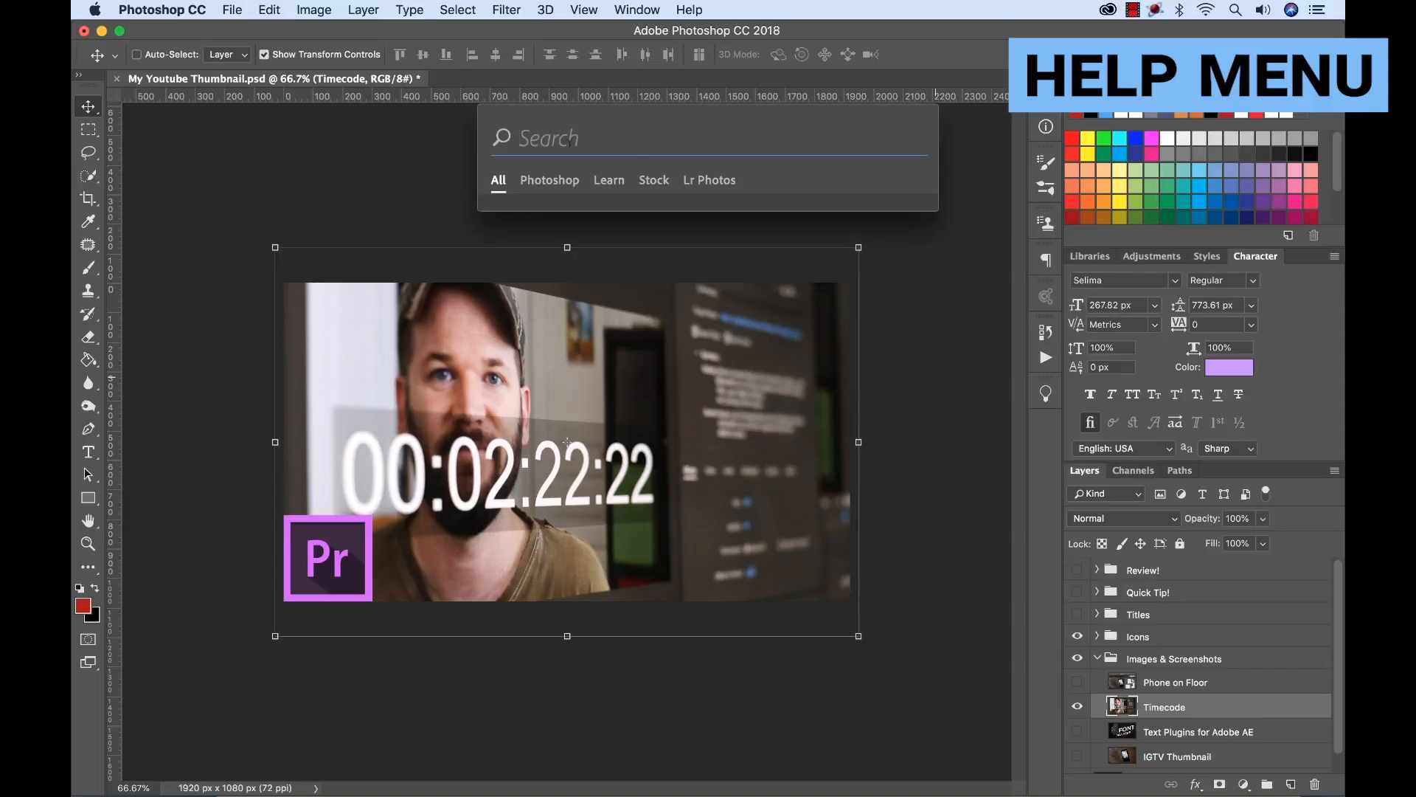
pyautogui.write('merge')
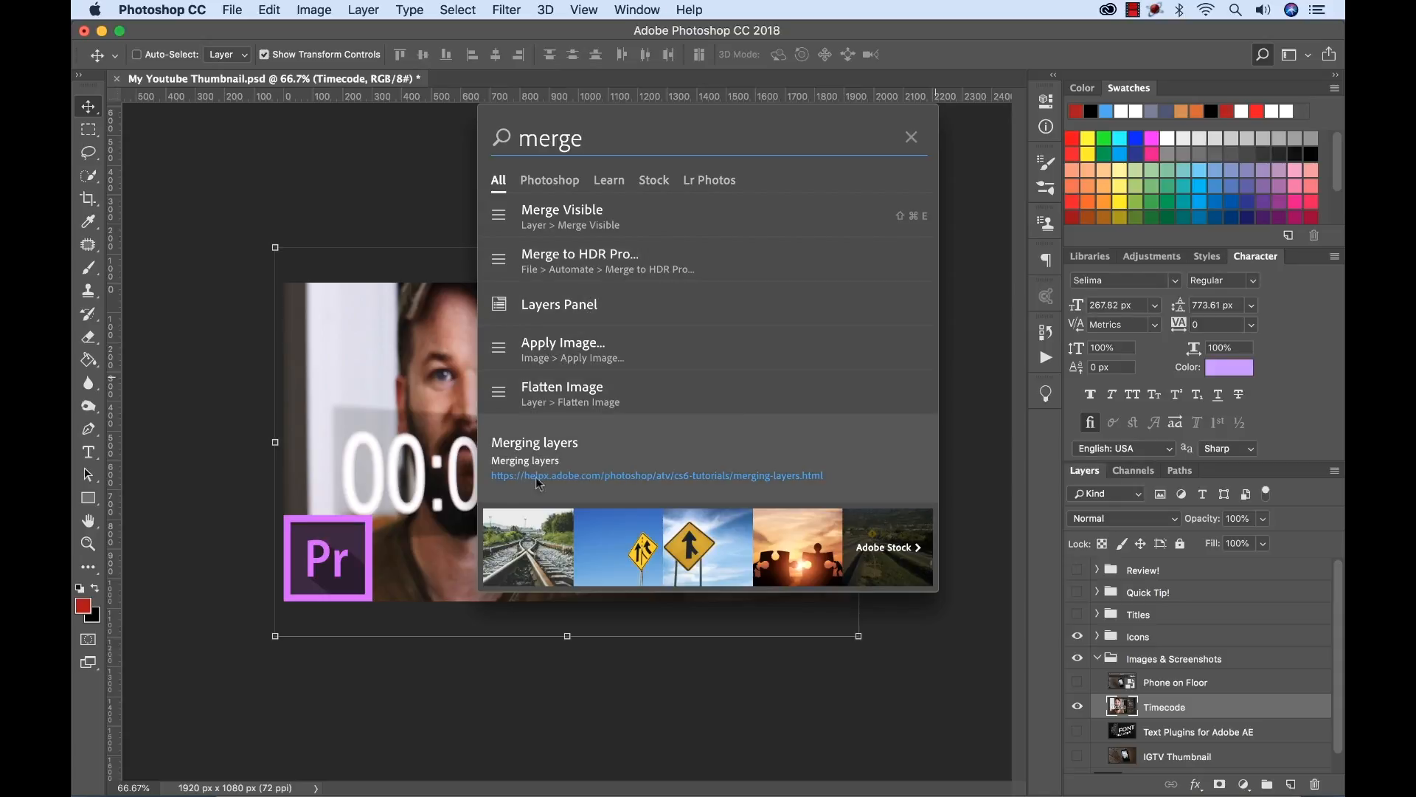
pyautogui.click(911, 140)
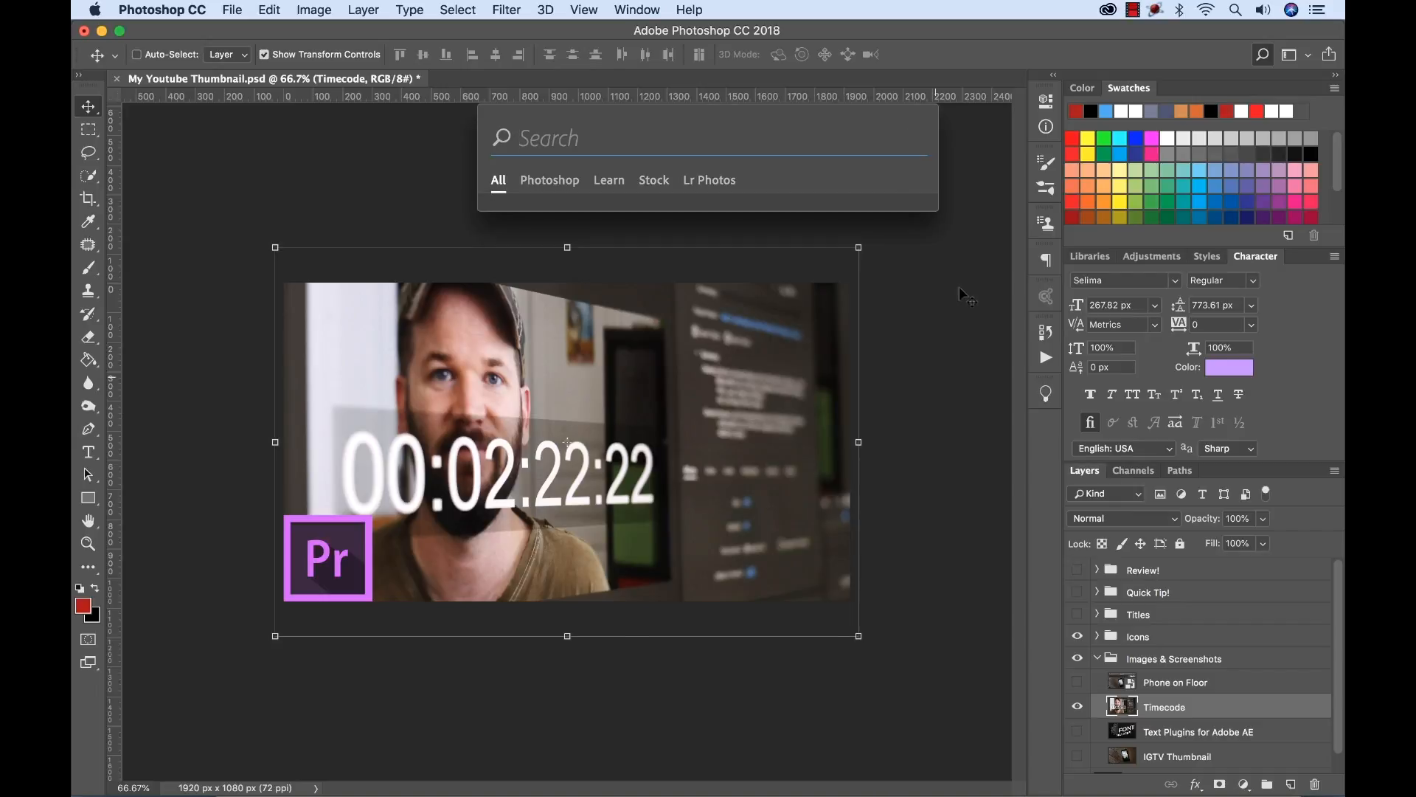
pyautogui.press('Escape')
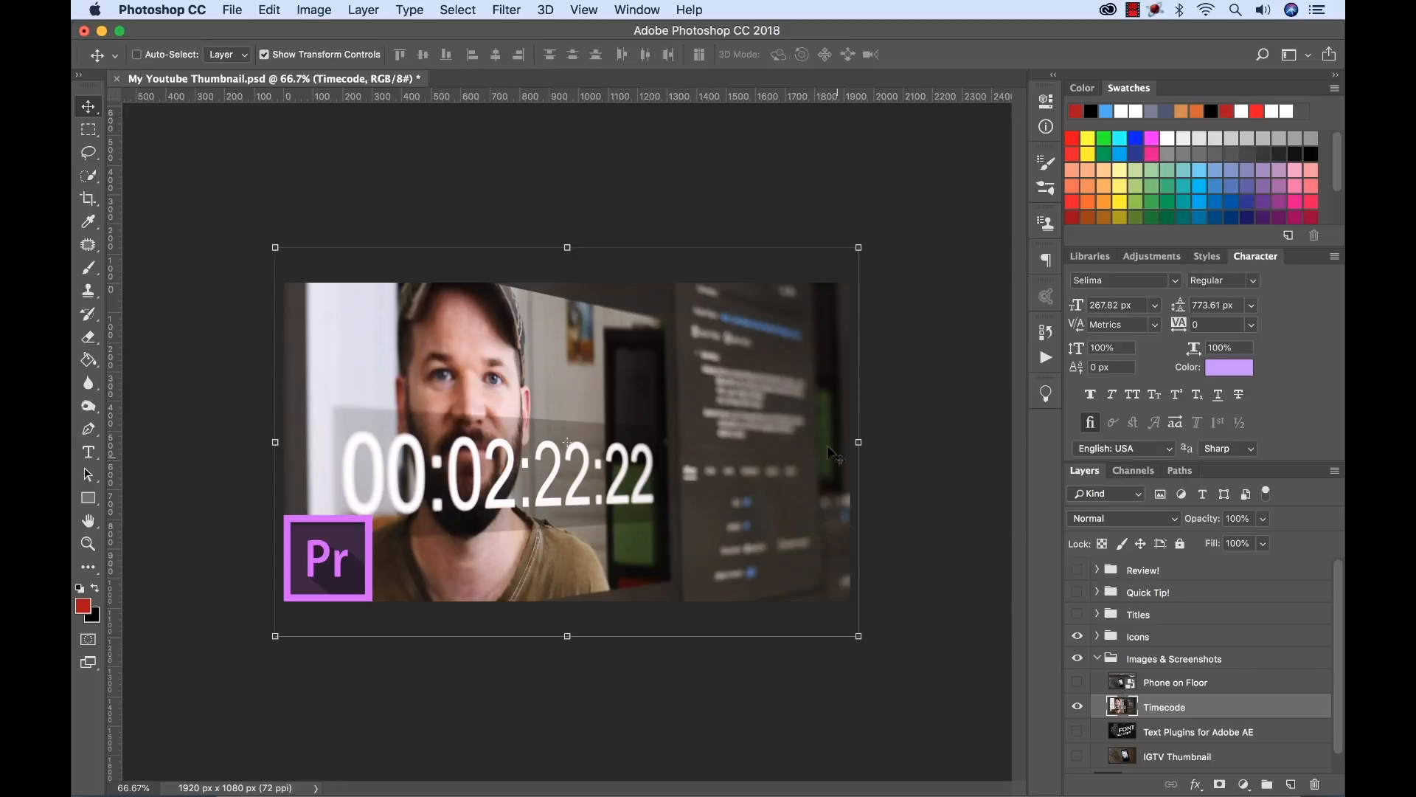
# Shift the Timecode image slightly and move the Premiere Pro icon to the thumbnail's lower-right corner.
pyautogui.moveTo(668, 372); pyautogui.dragTo(643, 392)
pyautogui.click(1097, 636)
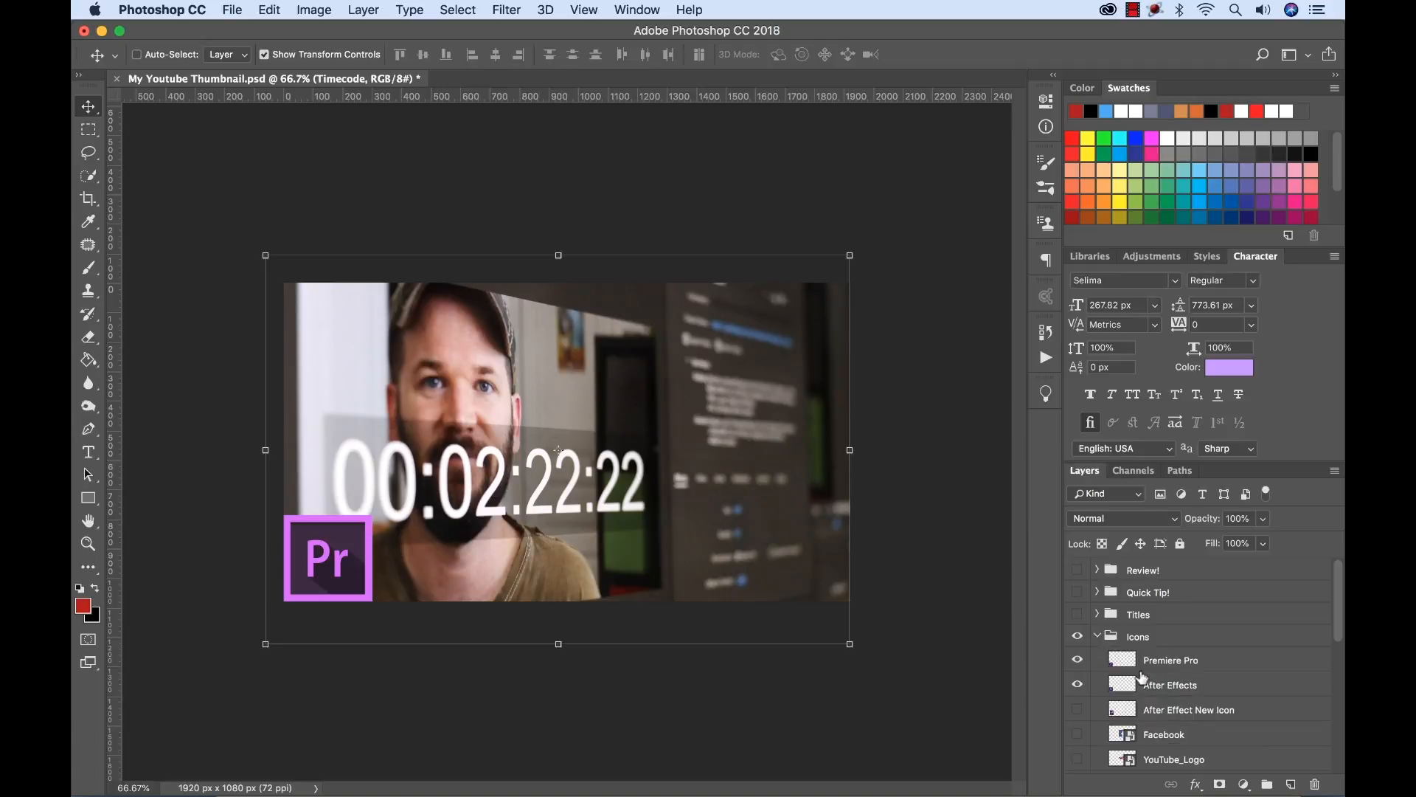
pyautogui.click(1151, 663)
pyautogui.moveTo(341, 542); pyautogui.dragTo(819, 542)
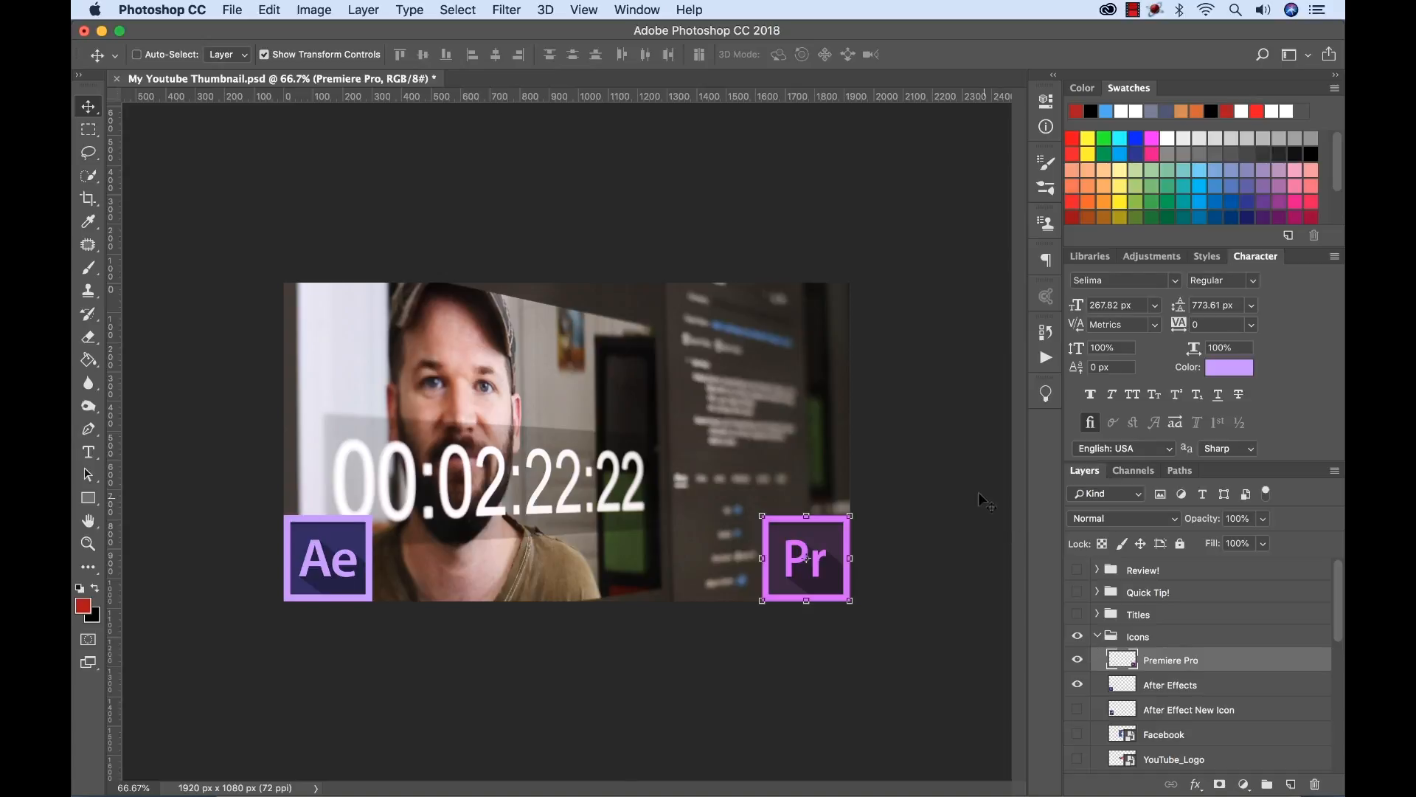
# Undo and redo the Premiere Pro icon's move several times.
pyautogui.press('super+z')
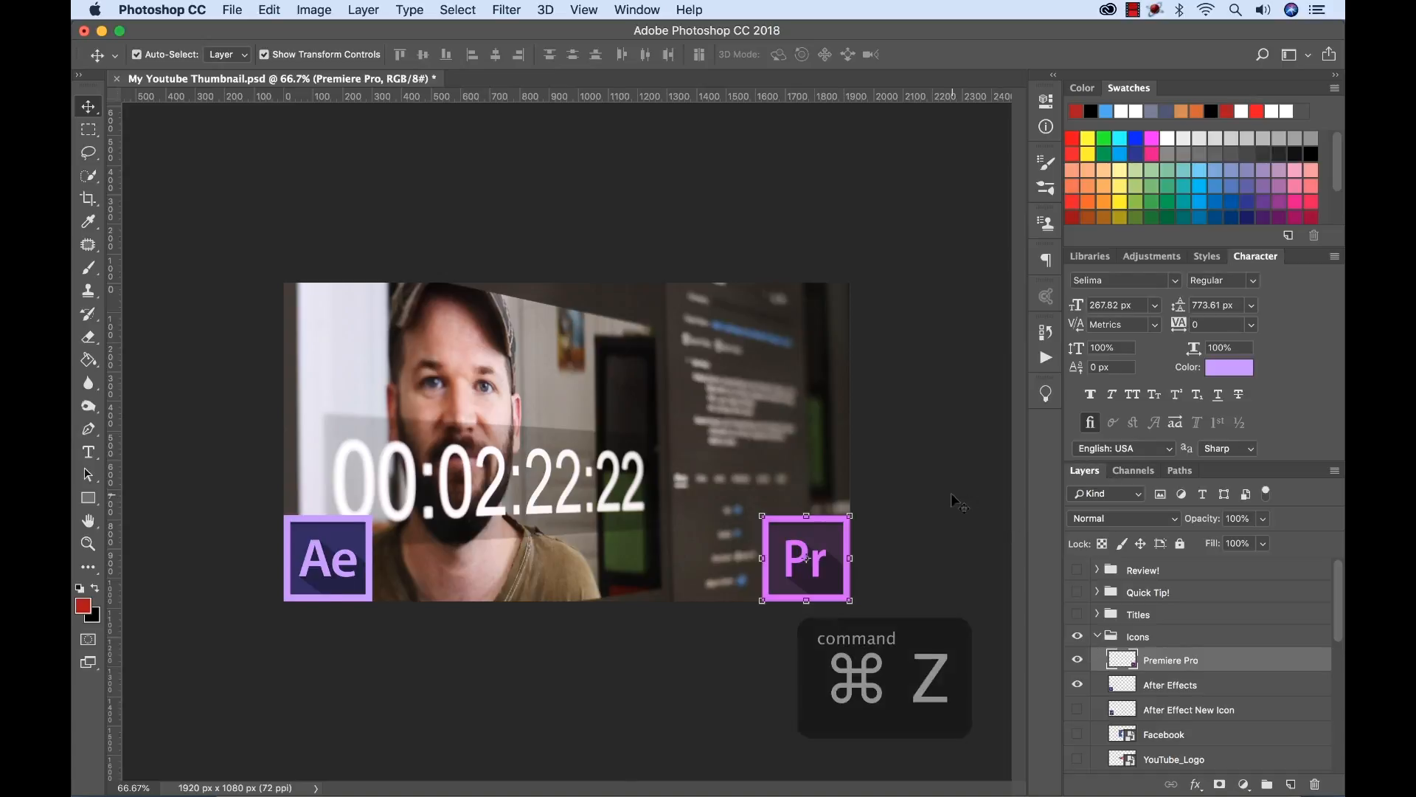
pyautogui.press('super+z')
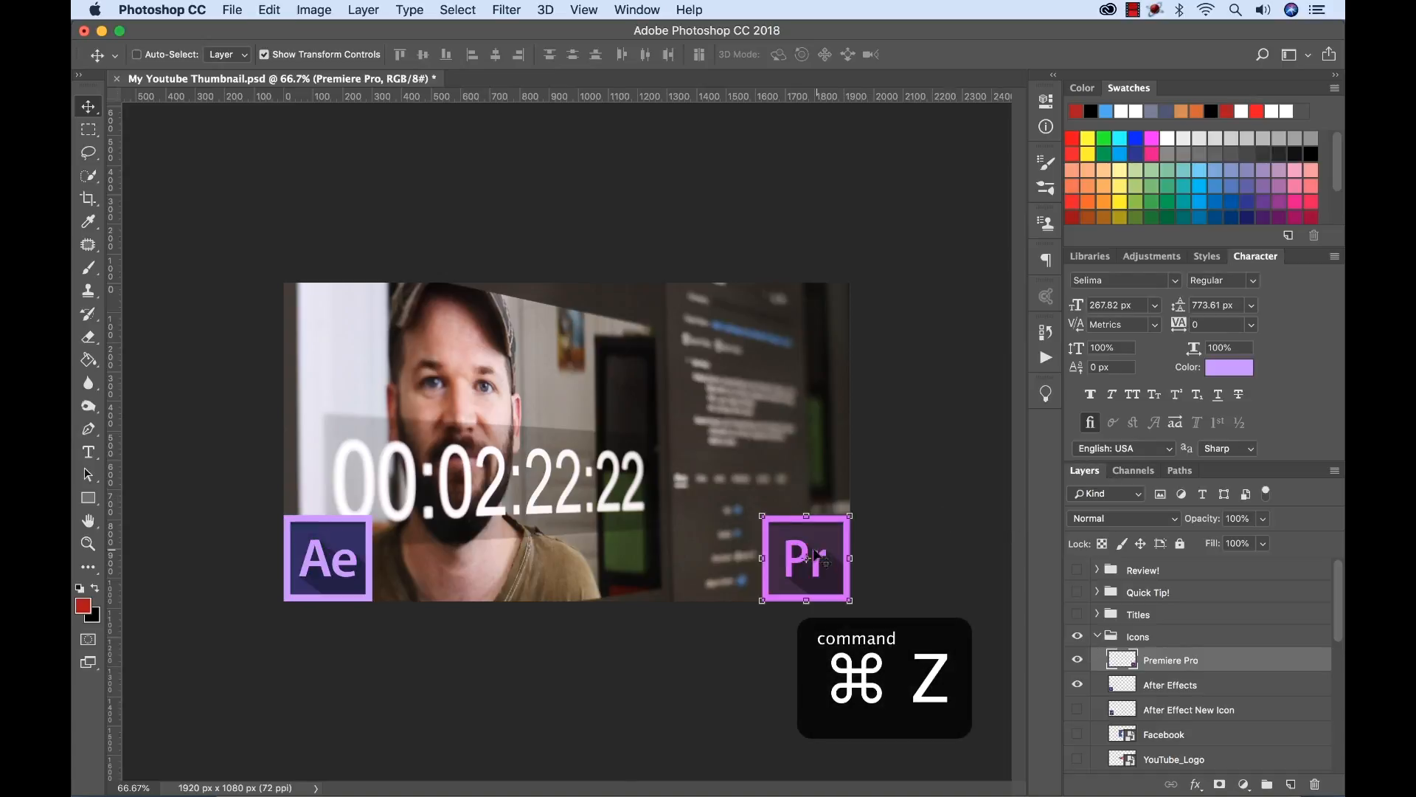
pyautogui.press('super+z')
pyautogui.press('super+z')
pyautogui.press('super+z')
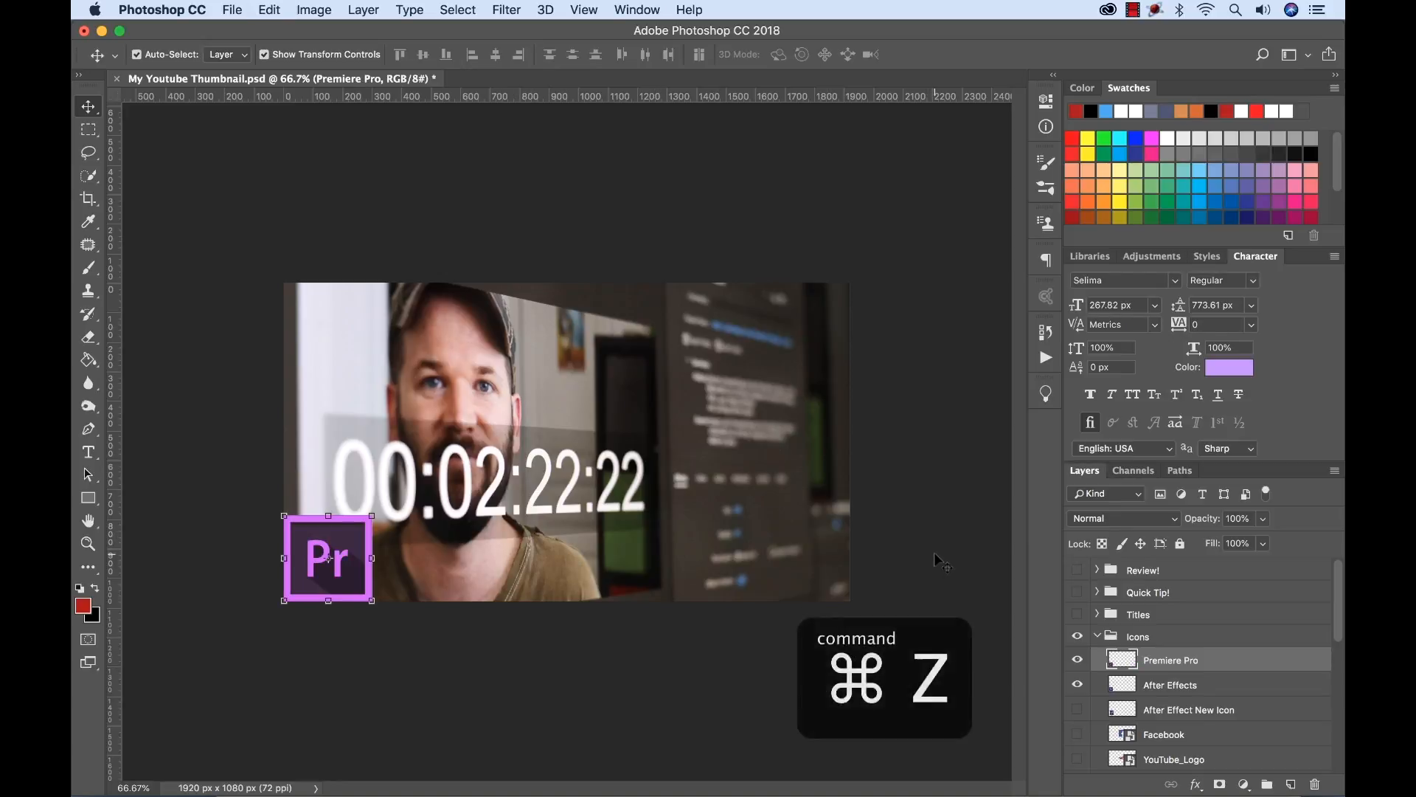
pyautogui.press('super+z')
pyautogui.press('super+z')
pyautogui.press('super+z')
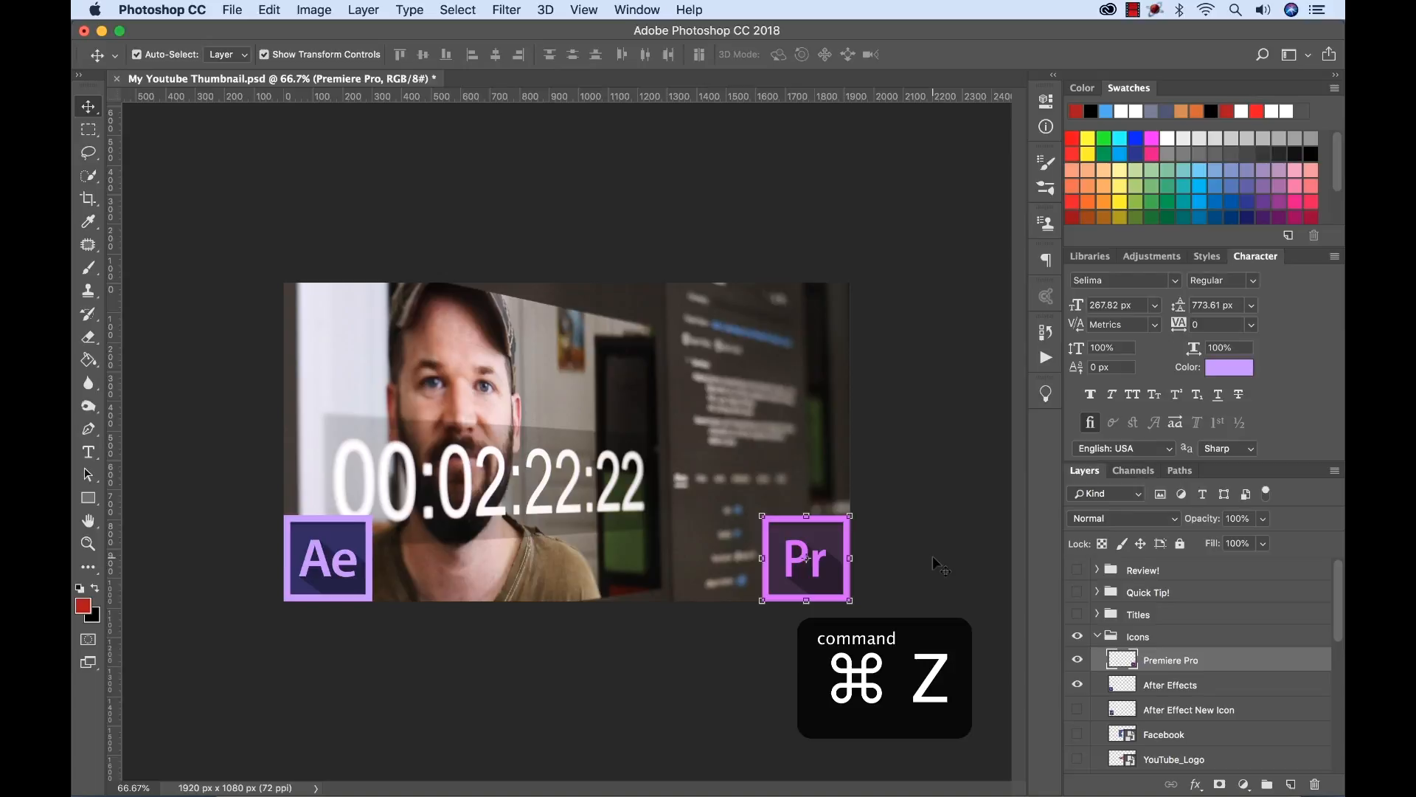
# Step back through the history to undo the moves of the Premiere Pro icon and the Timecode image.
pyautogui.press('alt+super+z')
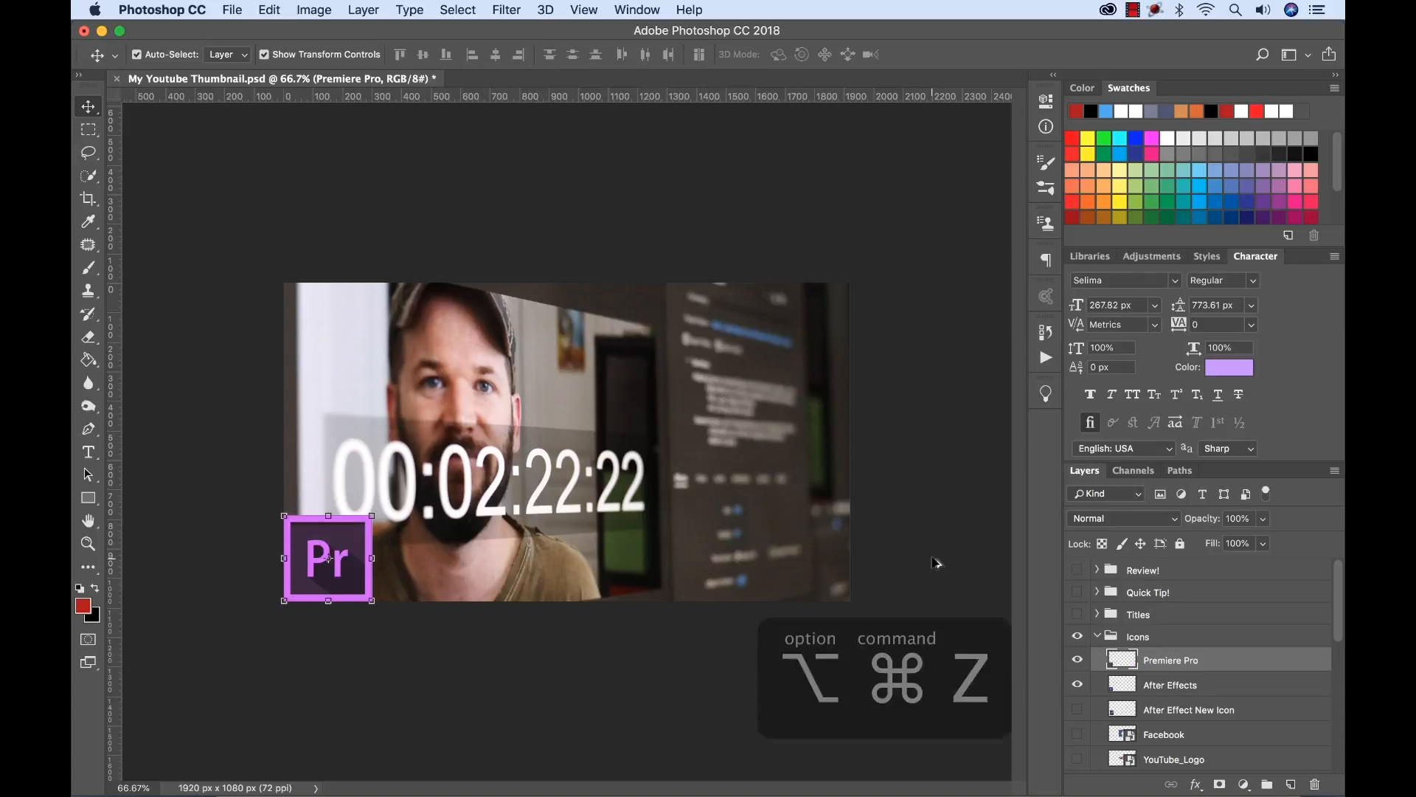
pyautogui.press('alt+super+z')
pyautogui.press('alt+super+z')
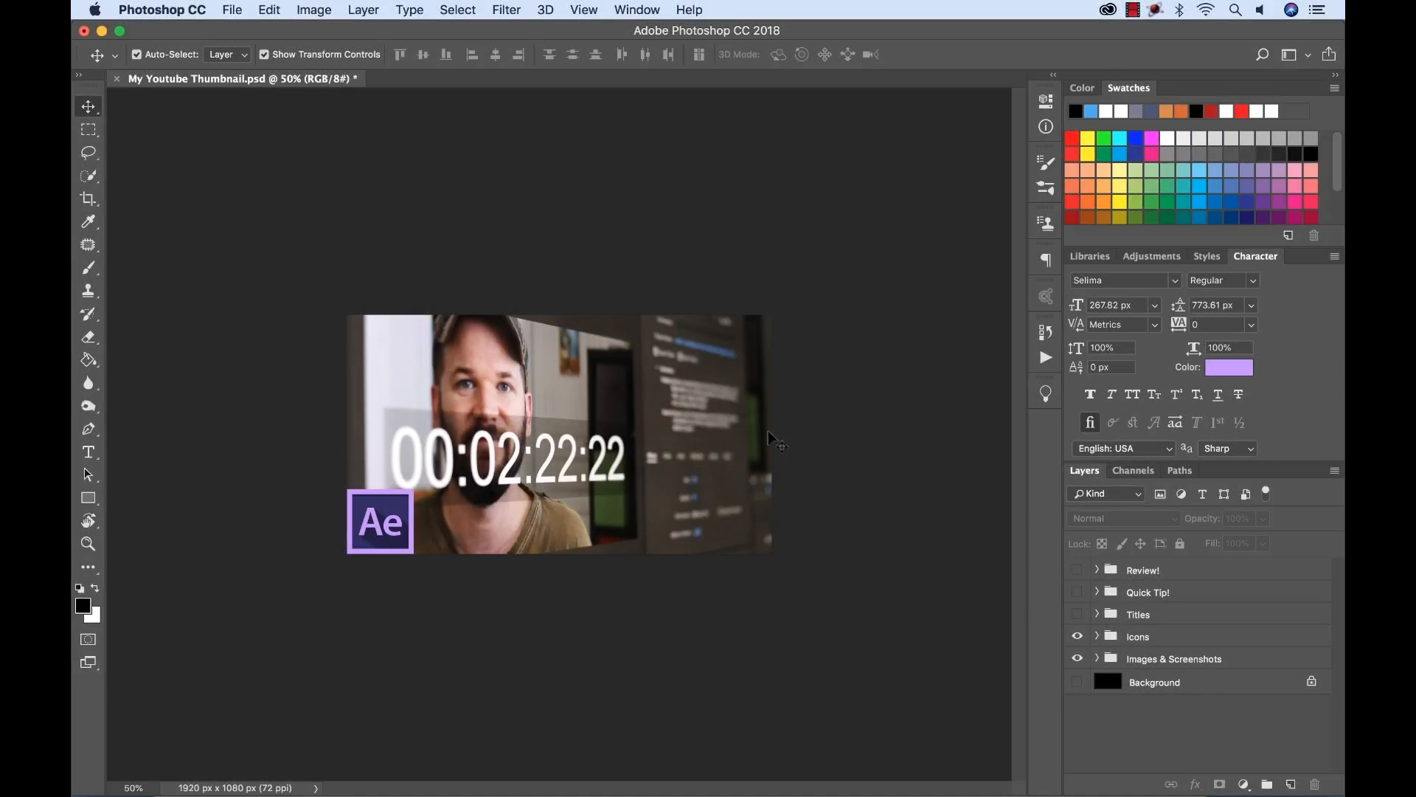
# Fit the whole thumbnail on the screen and set its zoom to 100%.
pyautogui.press('super+equal')
pyautogui.press('super+minus')
pyautogui.press('super+equal')
pyautogui.press('super+minus')
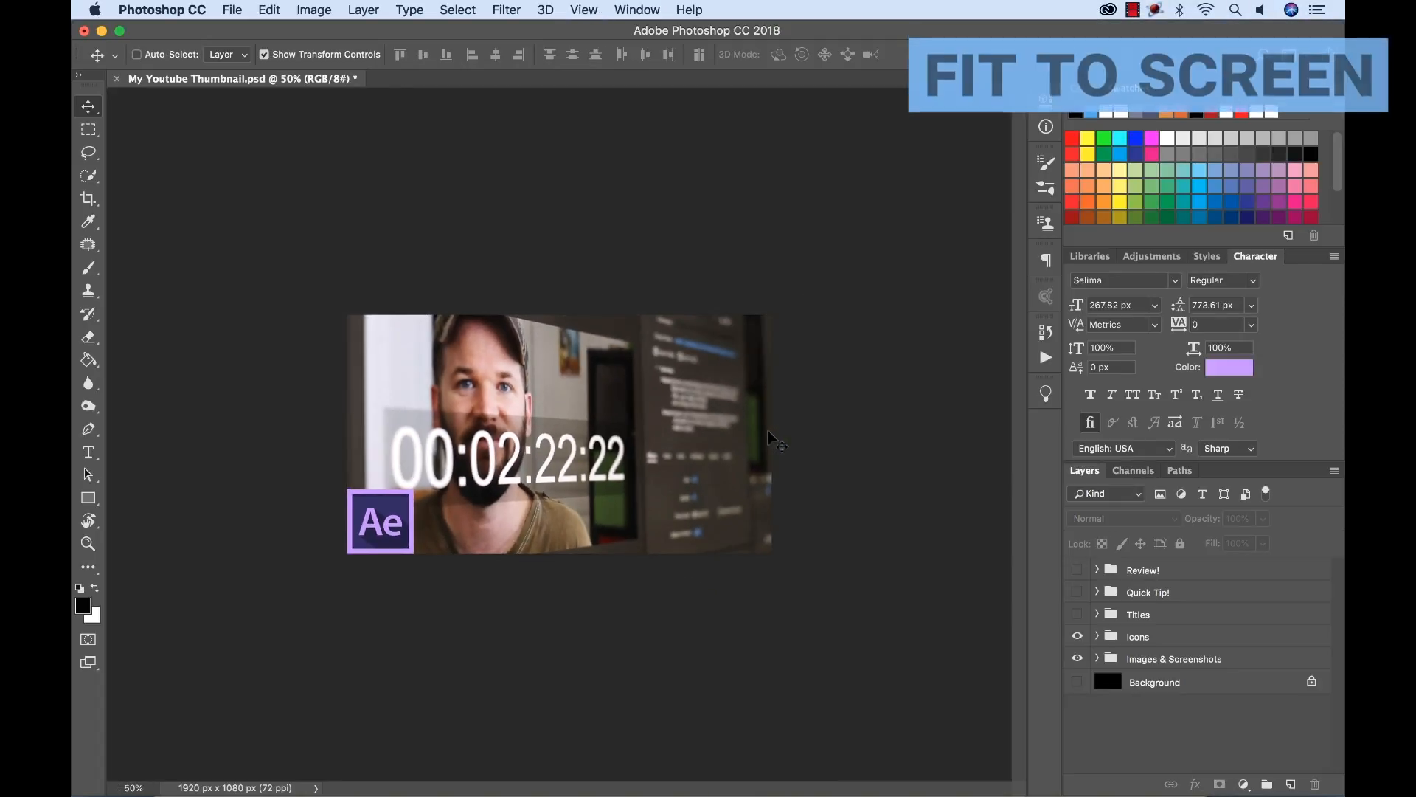
pyautogui.press('super+0')
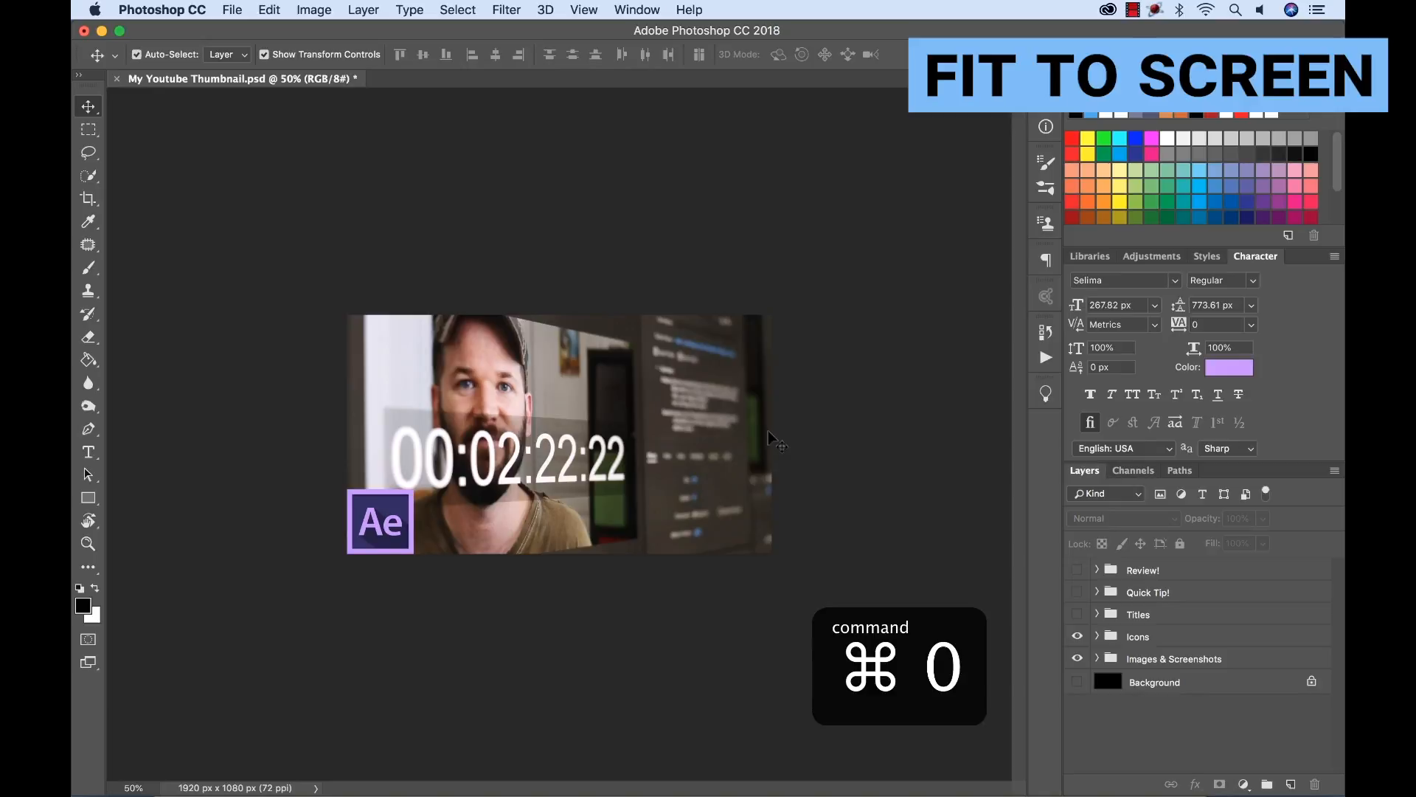
pyautogui.press('super+0')
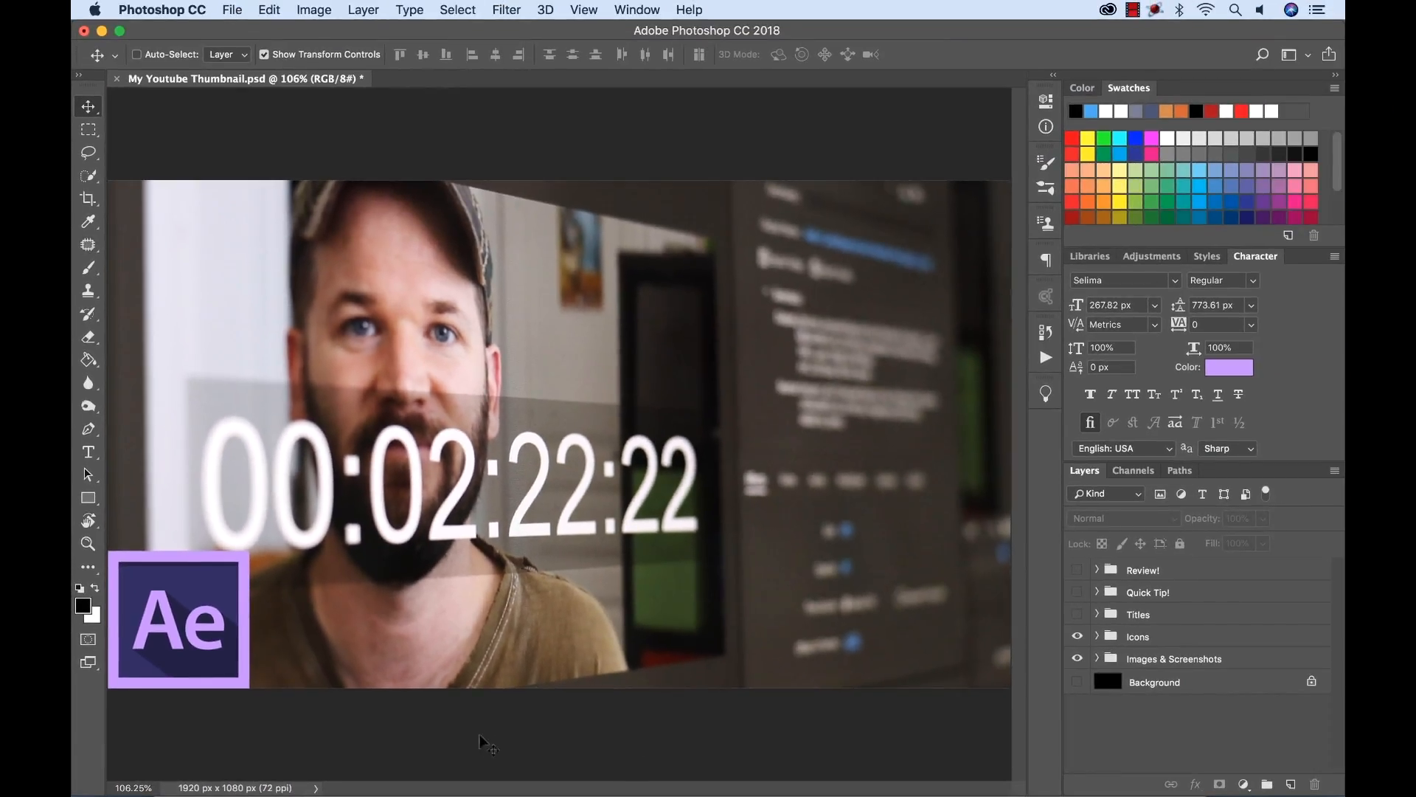
pyautogui.press('super+1')
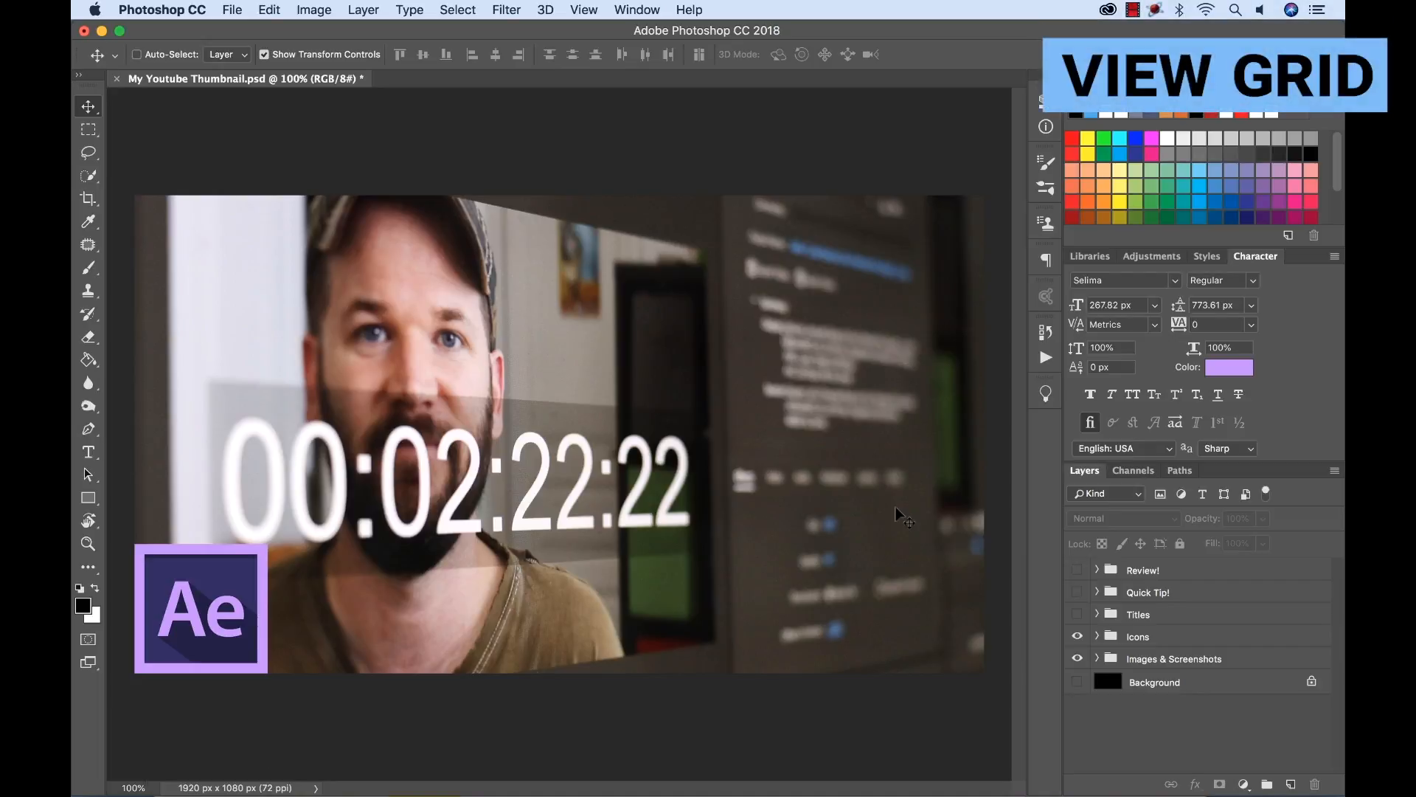
# Show the grid, guides and rulers for the thumbnail.
pyautogui.press('super+apostrophe')
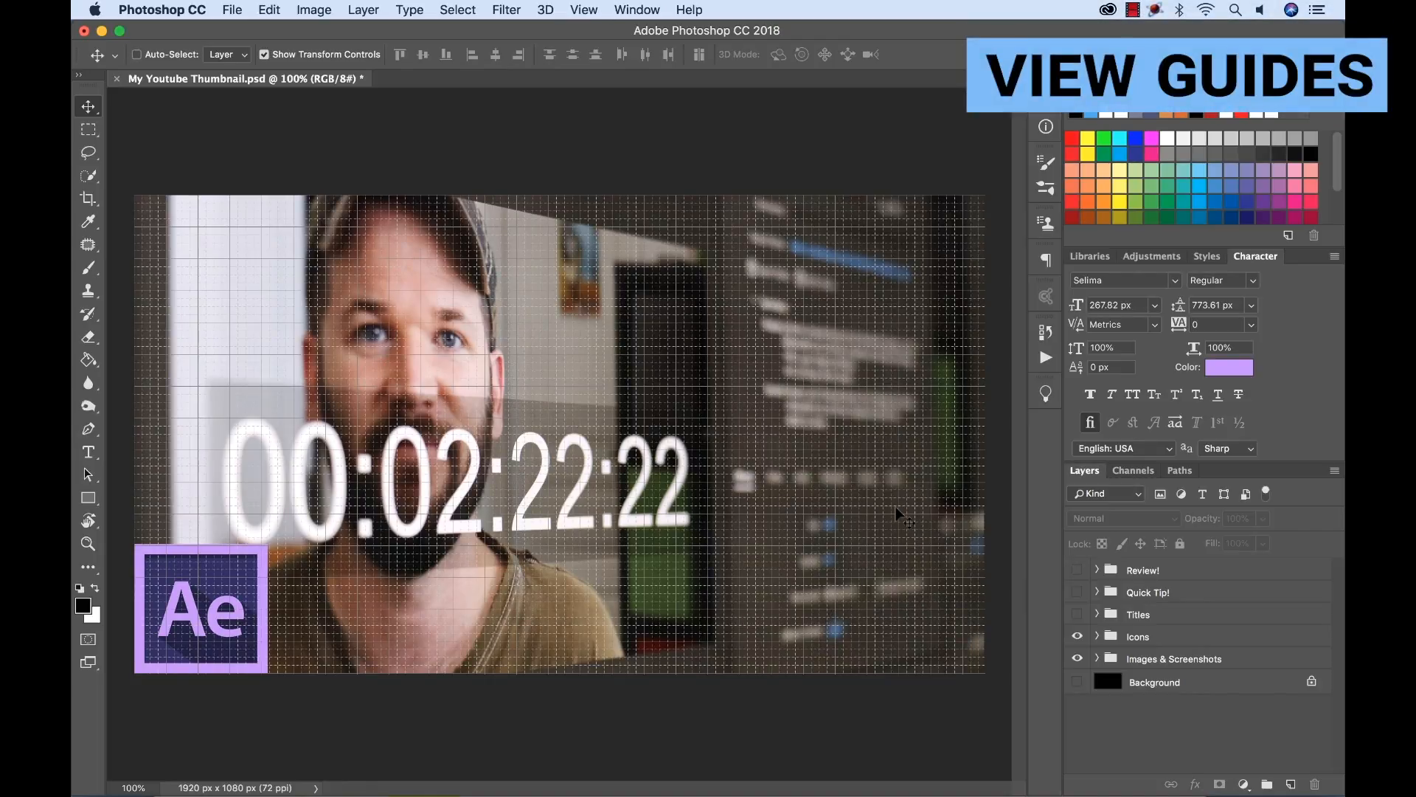
pyautogui.press('super+semicolon')
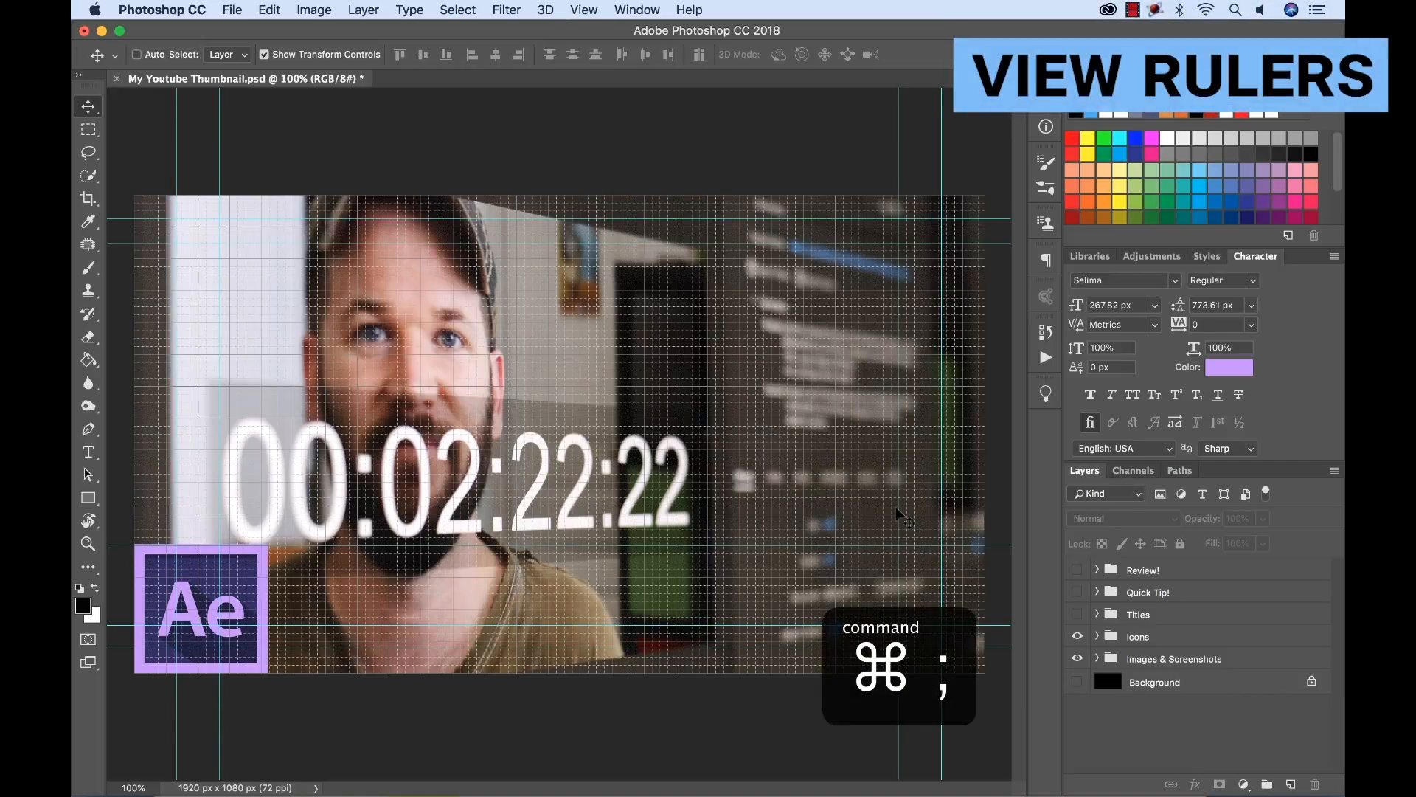
pyautogui.press('super+r')
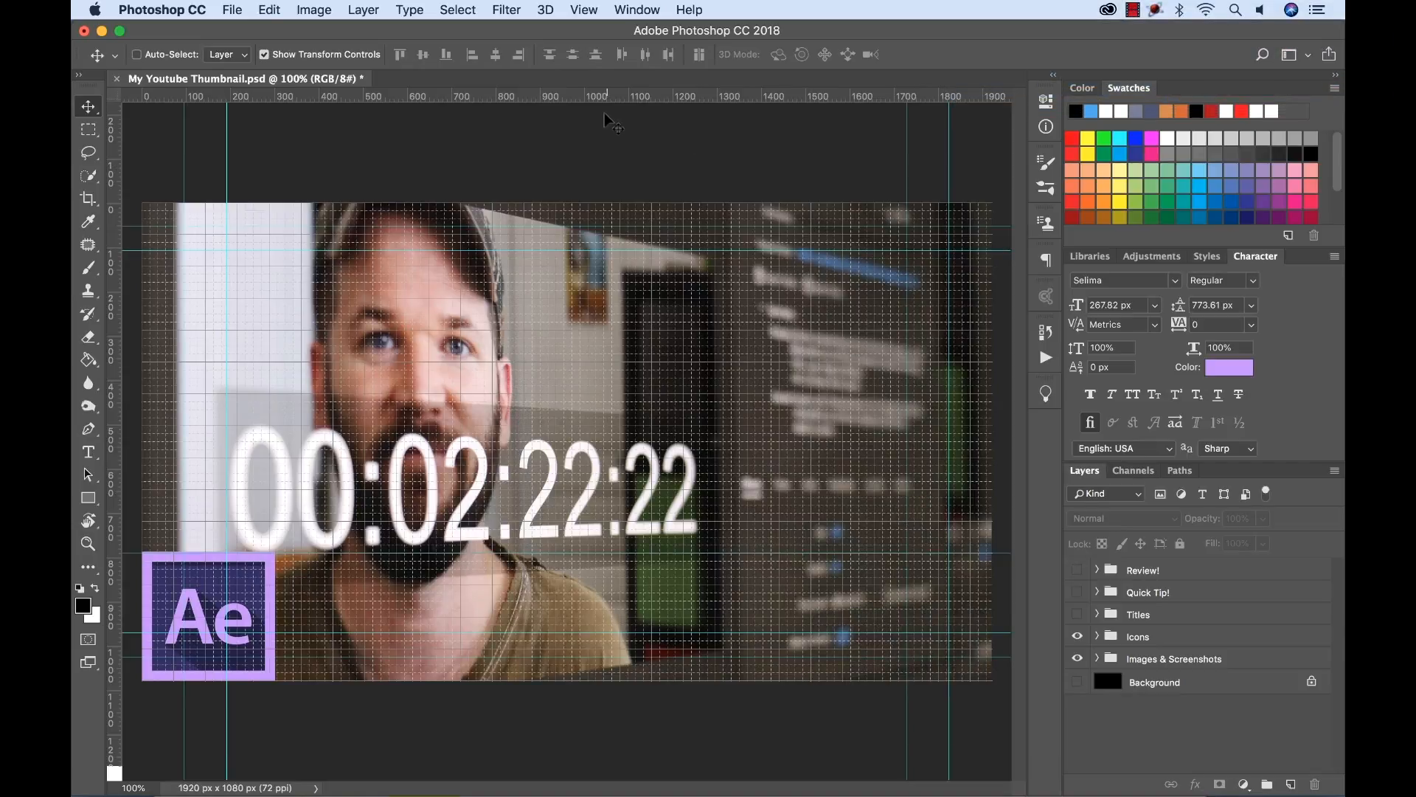
pyautogui.moveTo(547, 102); pyautogui.dragTo(561, 73)
# Select the After Effects layer in the Icons group, turn on snapping and look through the Snap To options.
pyautogui.click(1151, 636)
pyautogui.click(1097, 635)
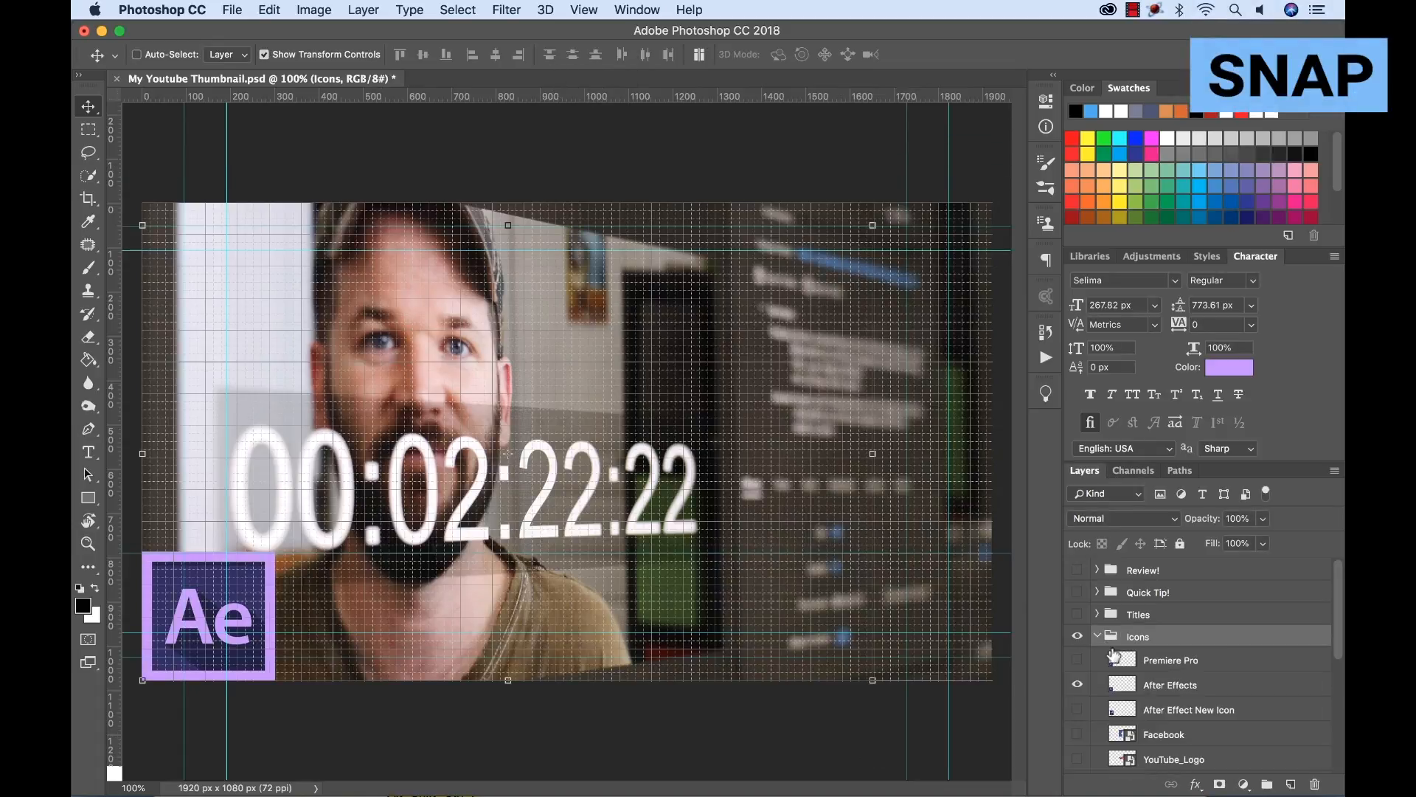
pyautogui.click(1163, 687)
pyautogui.press('shift+super+semicolon')
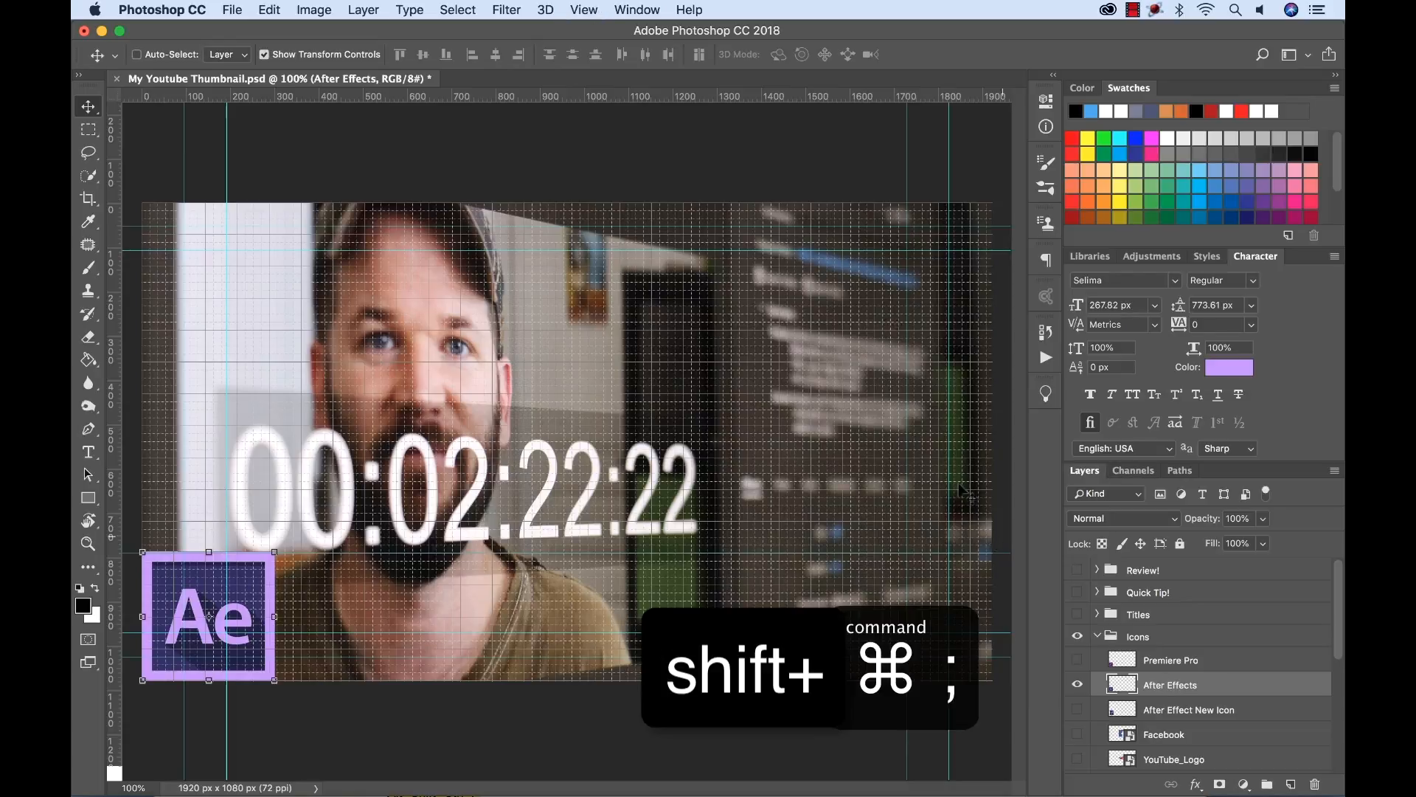
pyautogui.click(590, 9)
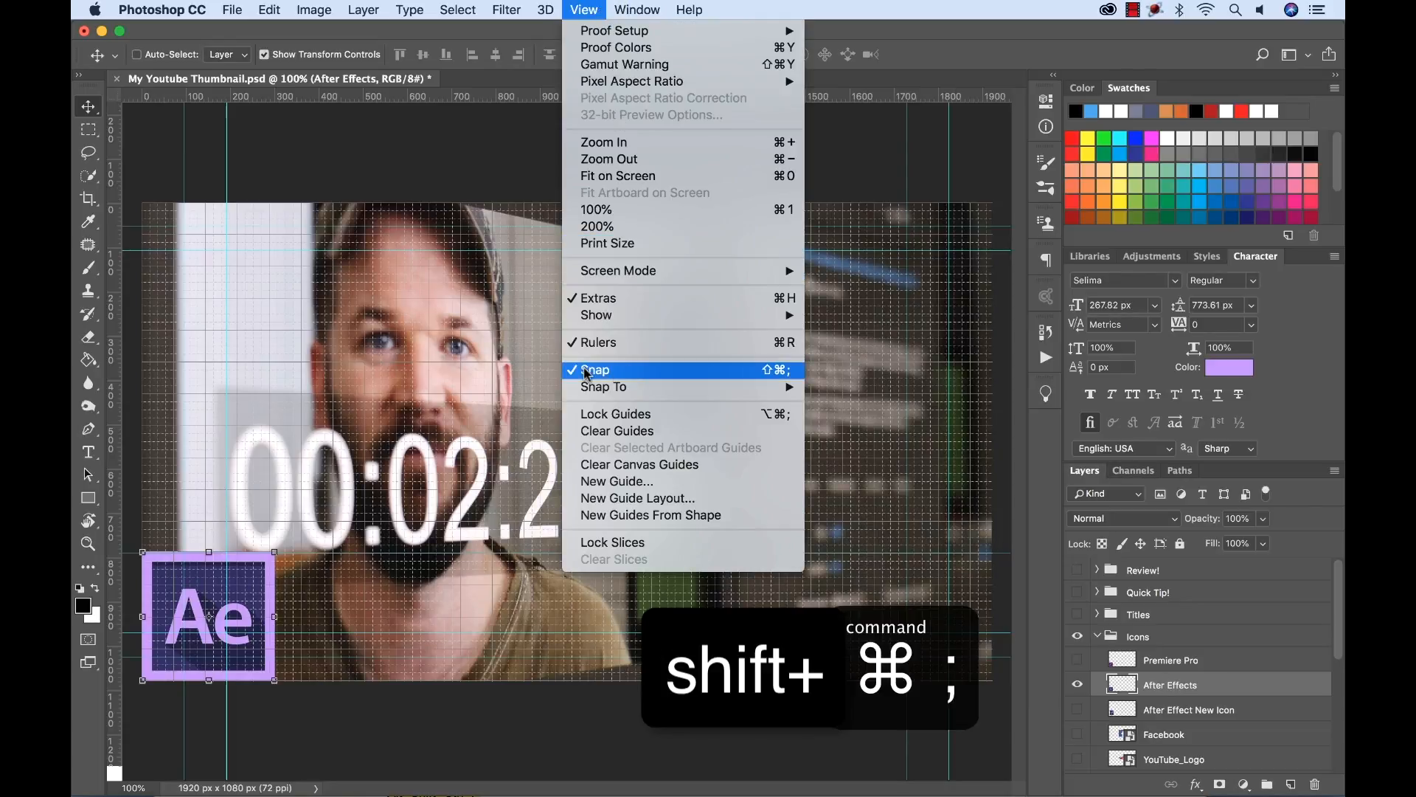
pyautogui.moveTo(607, 388)
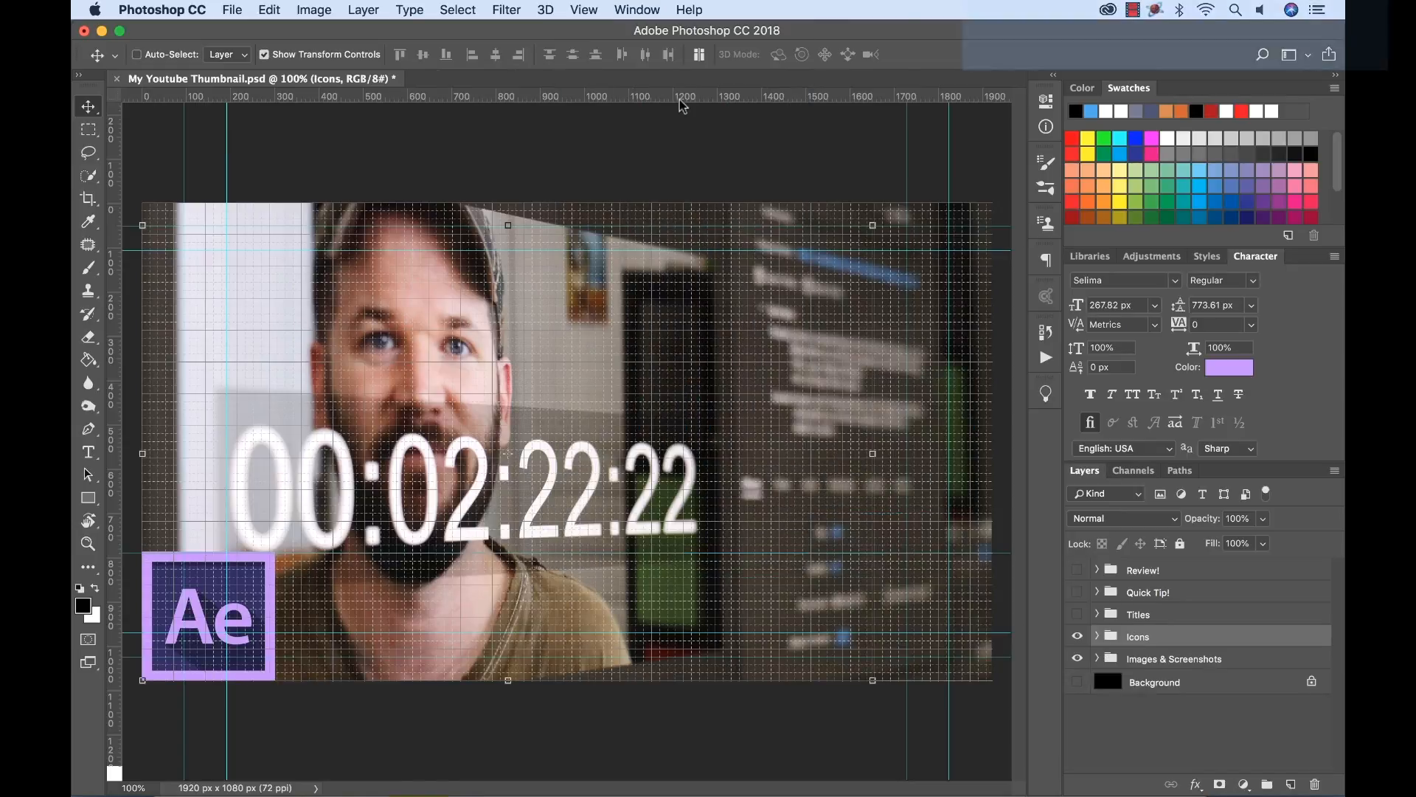
# Place a horizontal guide just above the image and lock the guides, undoing any accidental move of the Icons group.
pyautogui.moveTo(673, 97); pyautogui.dragTo(710, 163)
pyautogui.press('alt+super+semicolon')
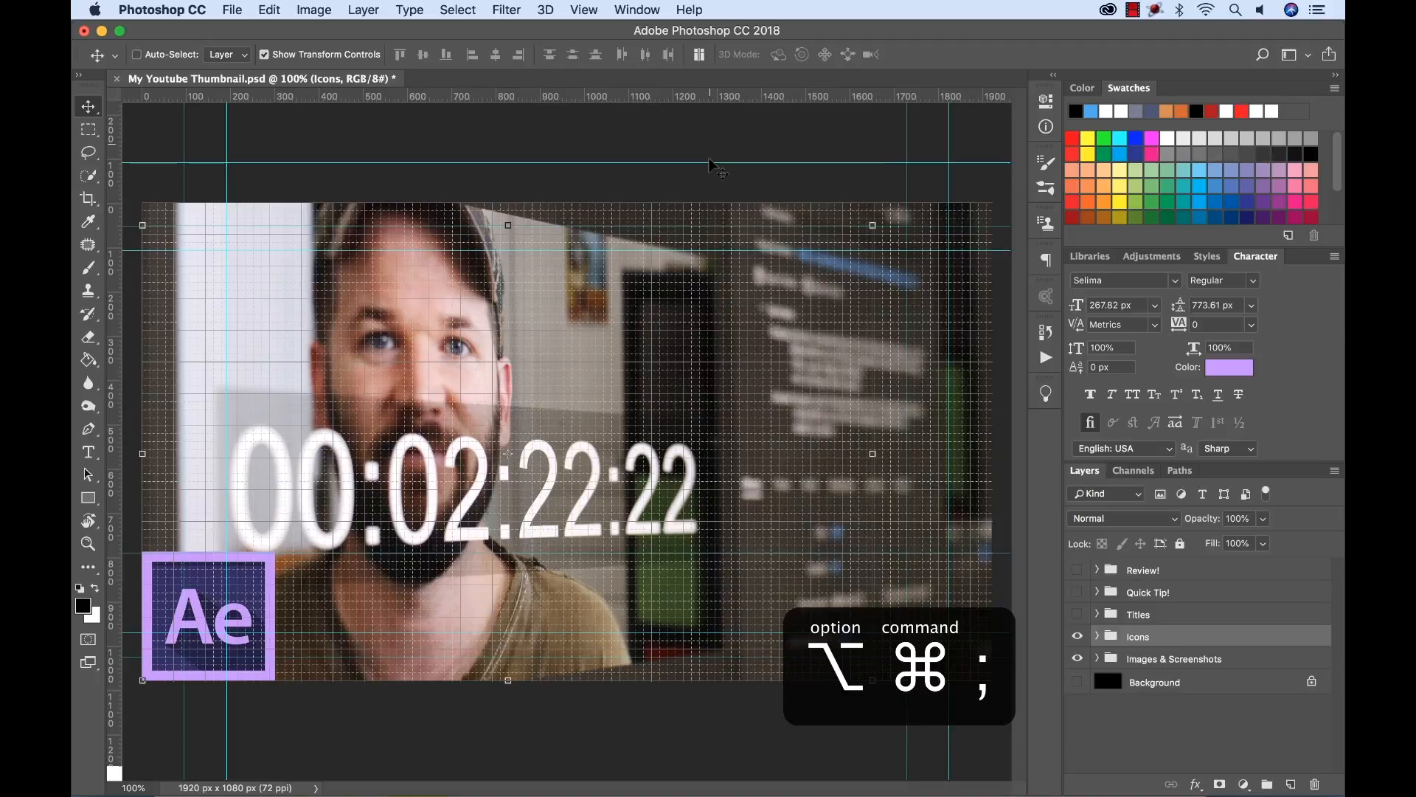
pyautogui.moveTo(713, 163); pyautogui.dragTo(715, 152)
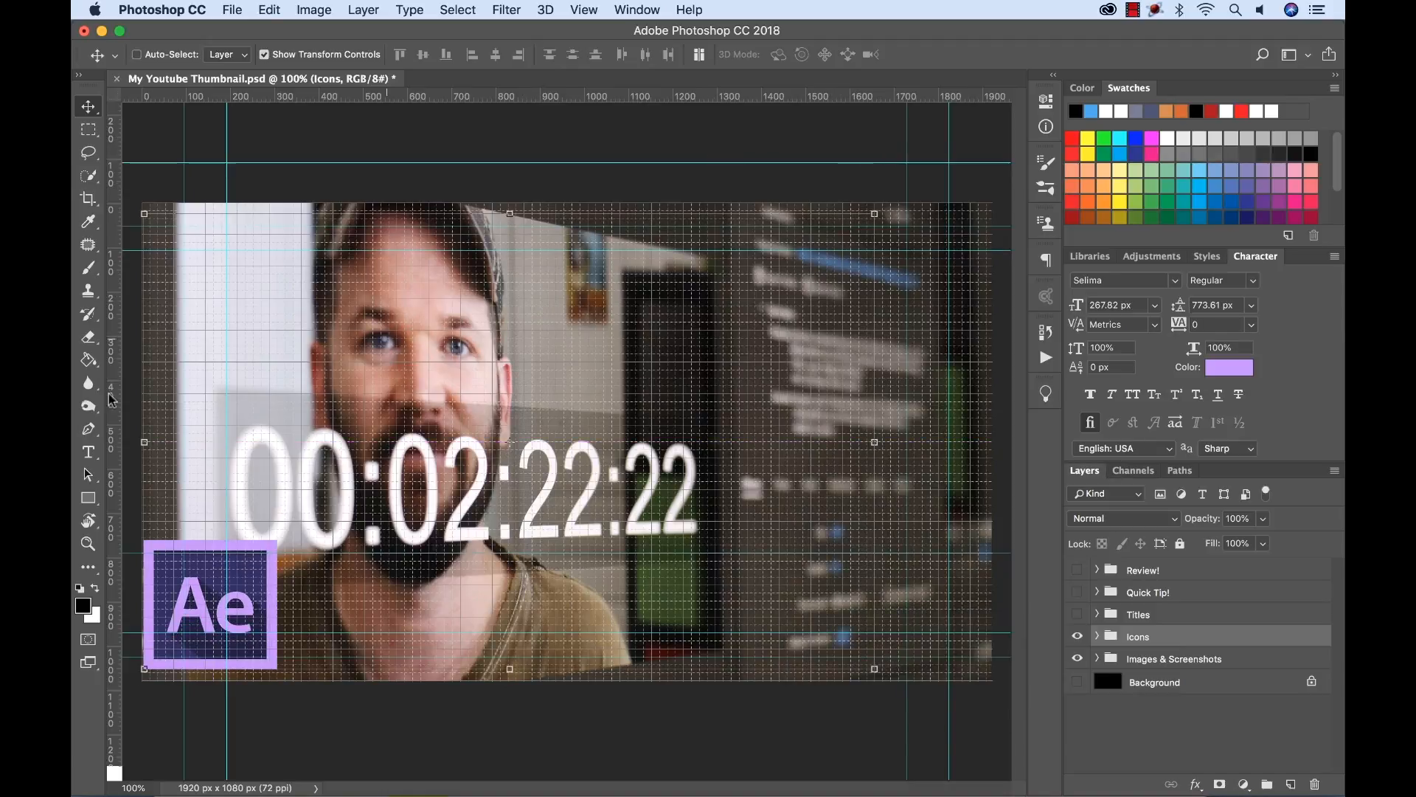
pyautogui.press('super+z')
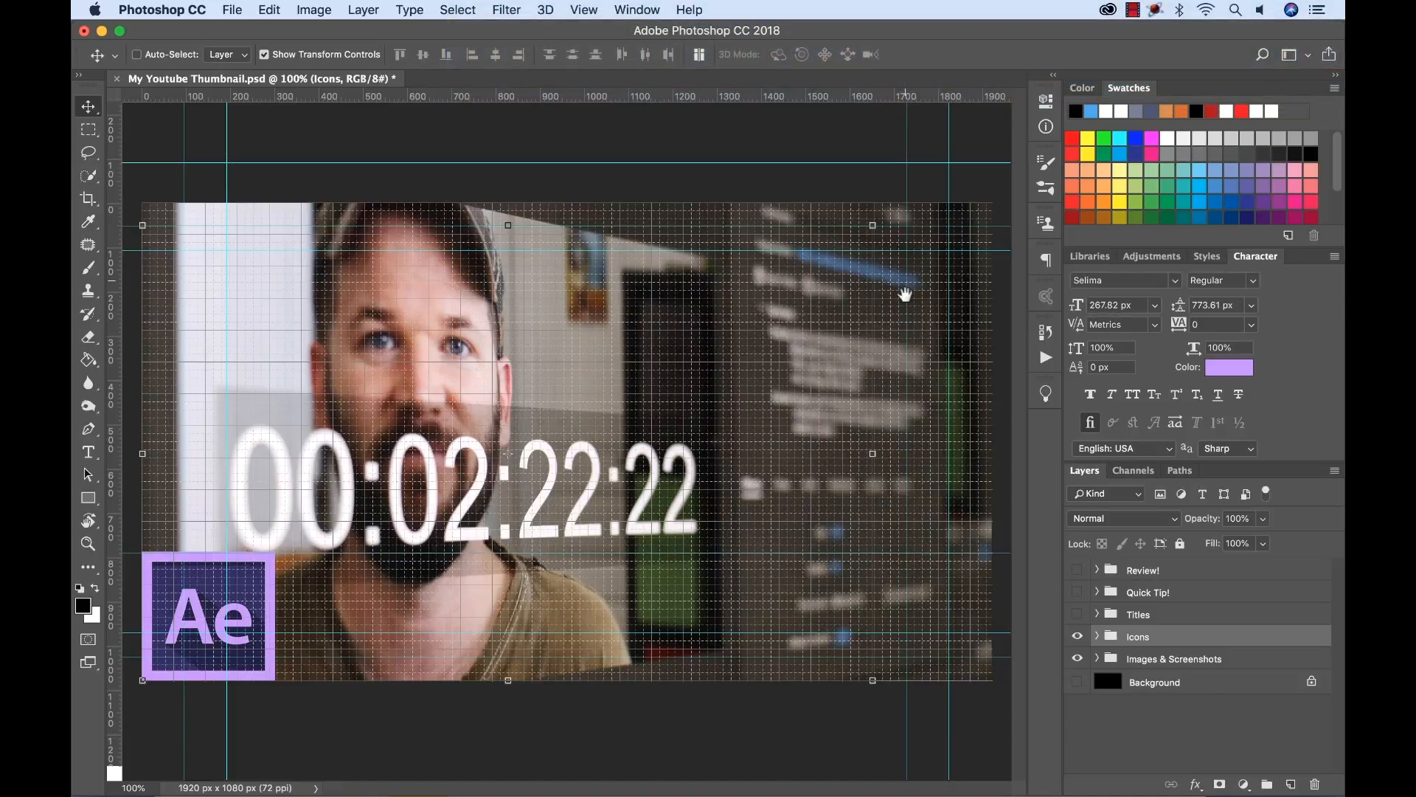
# Cycle through the screen modes and return to the standard one.
pyautogui.hotkey('space', 'f')
pyautogui.hotkey('space', 'f')
pyautogui.hotkey('space', 'f')
pyautogui.hotkey('space', 'f')
pyautogui.hotkey('space', 'f')
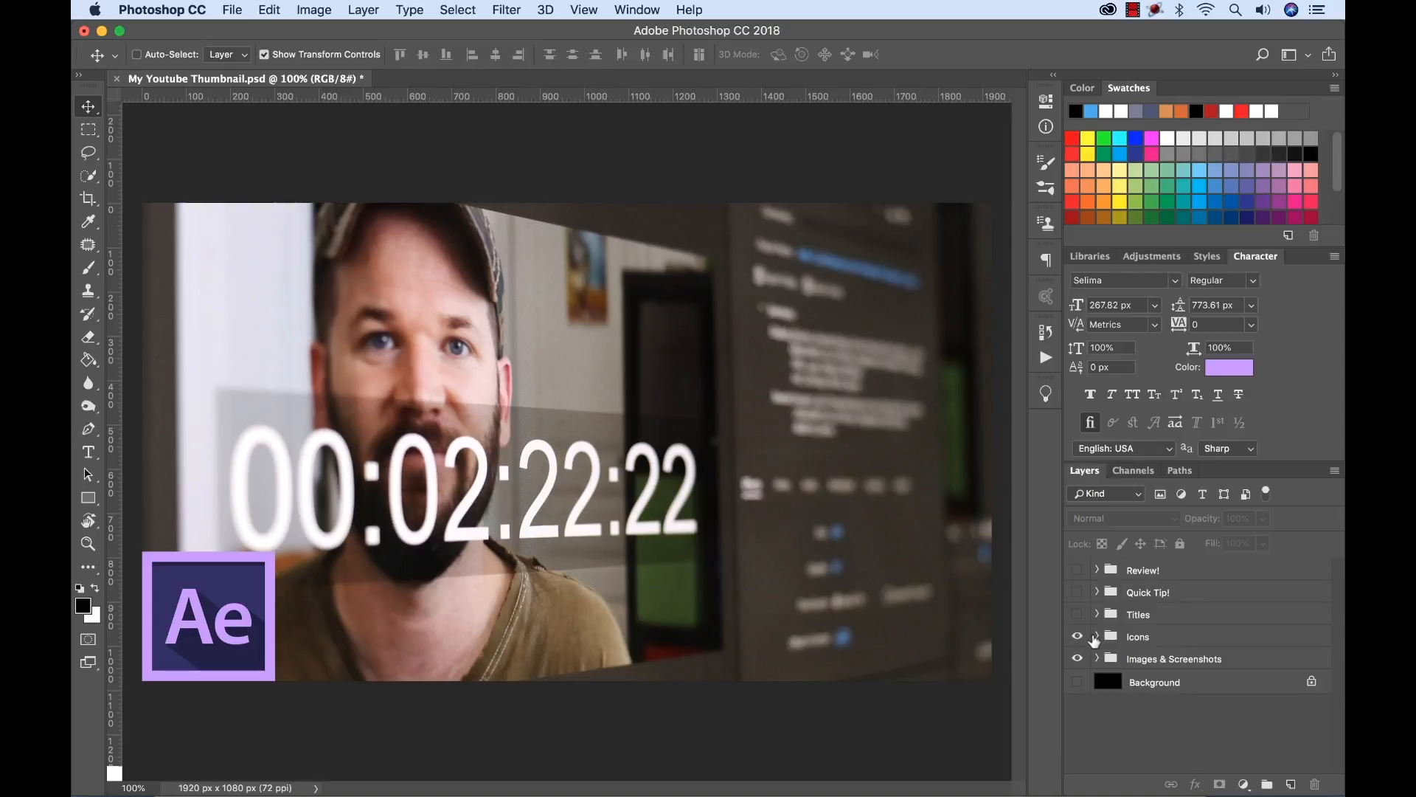
# Show the Facebook layer in the Icons group and select it.
pyautogui.click(1096, 637)
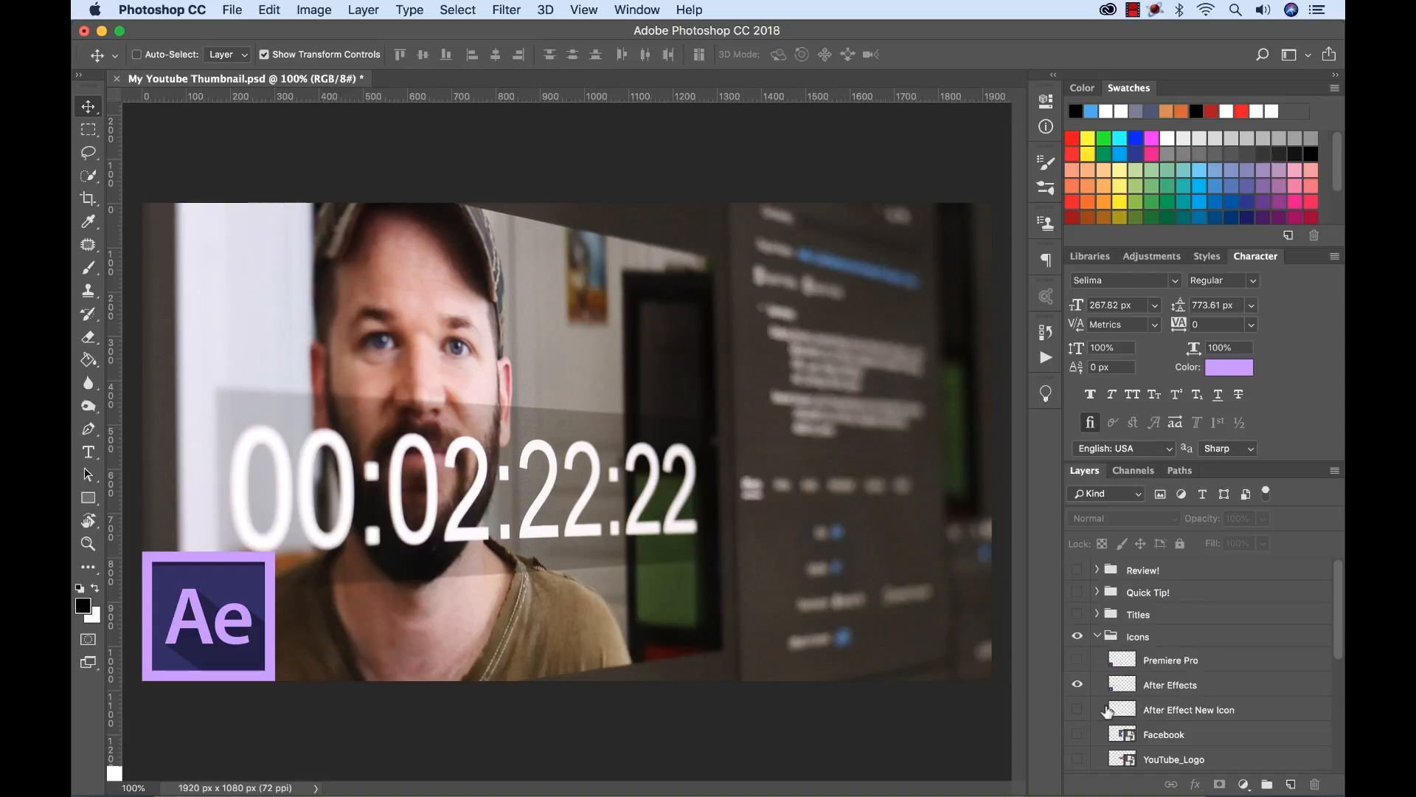
pyautogui.scroll(-1, 1136, 738)
pyautogui.click(1077, 726)
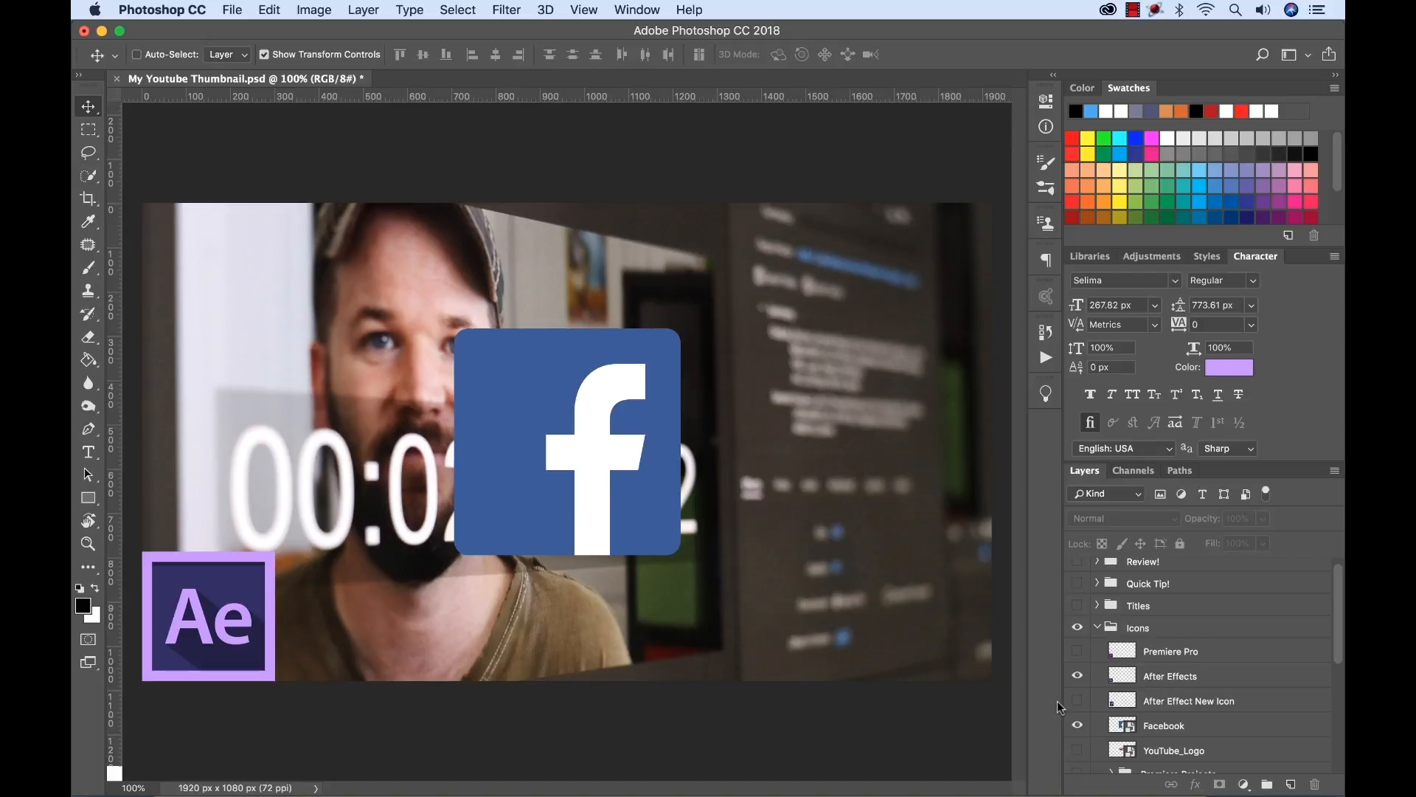
pyautogui.click(1163, 726)
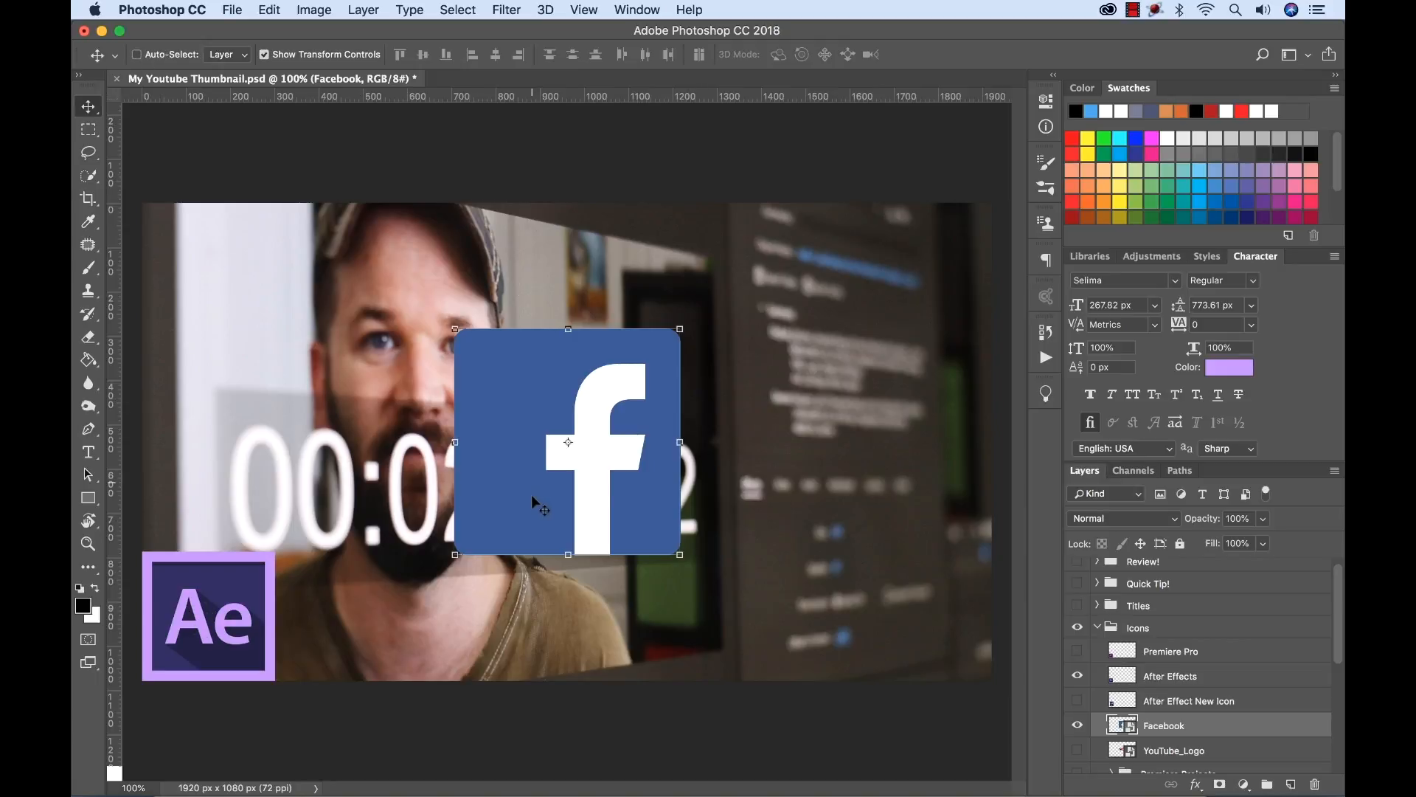
# Temporarily enable Auto-Select and pick layers directly on the canvas, including the Facebook icon and the After Effects icon.
pyautogui.press('super')
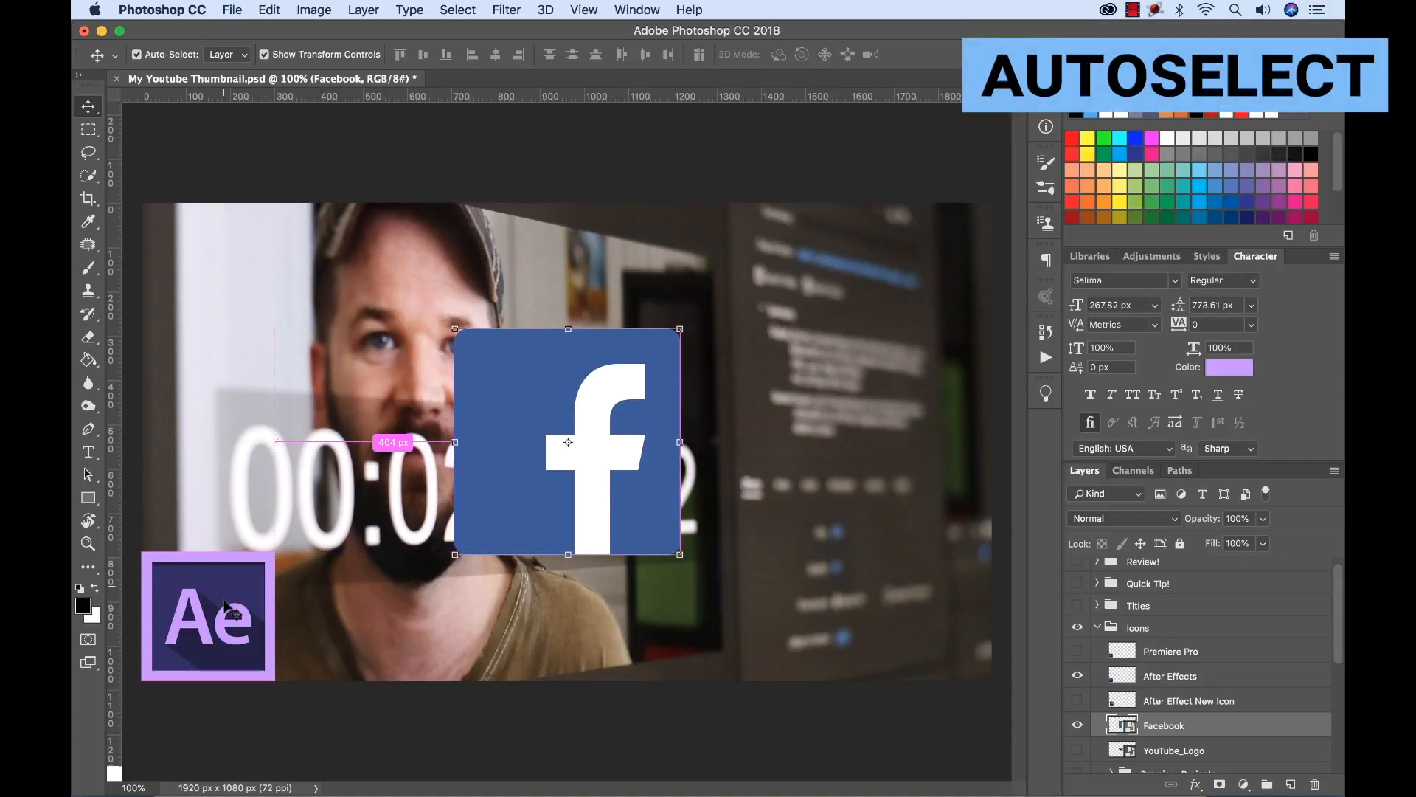
pyautogui.press('super')
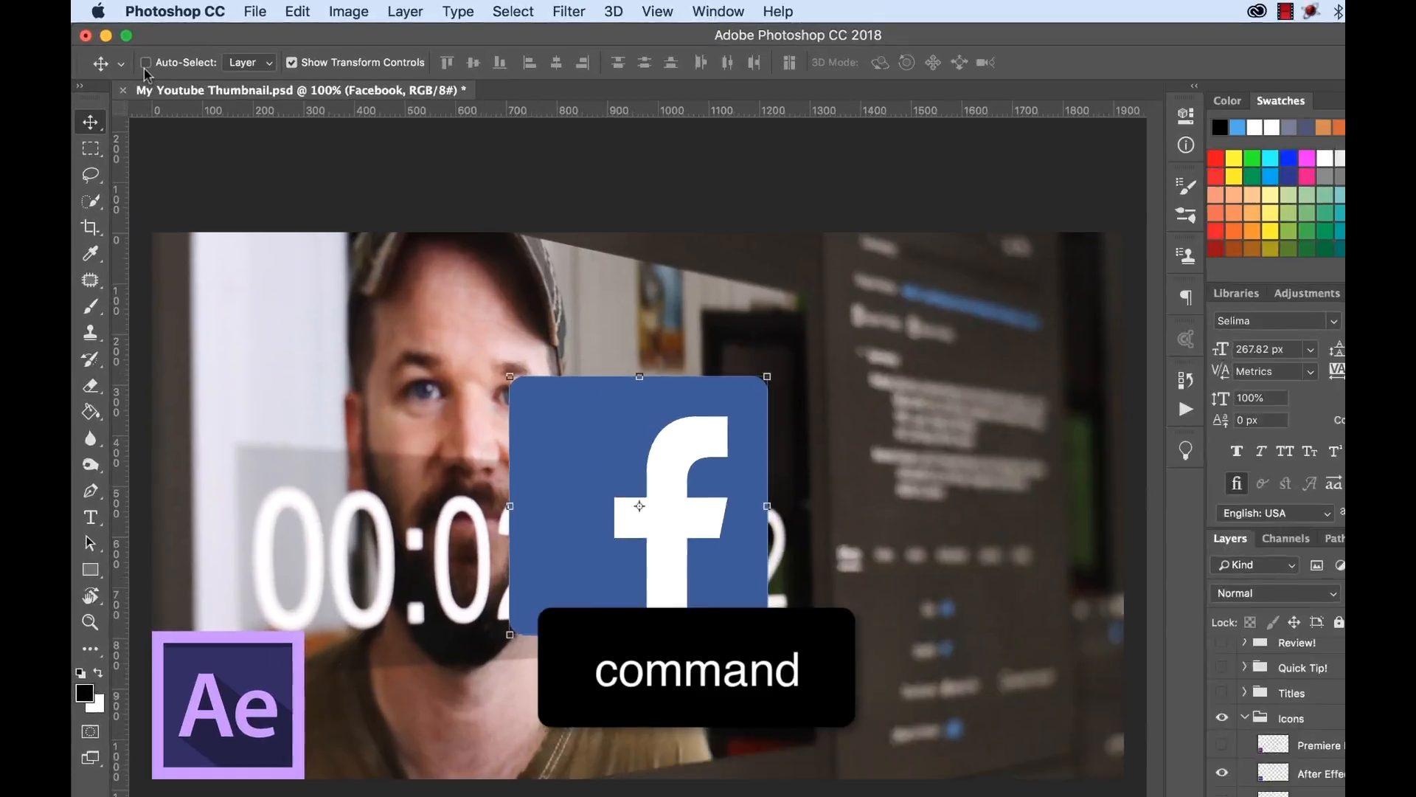
pyautogui.press('super')
pyautogui.press('super')
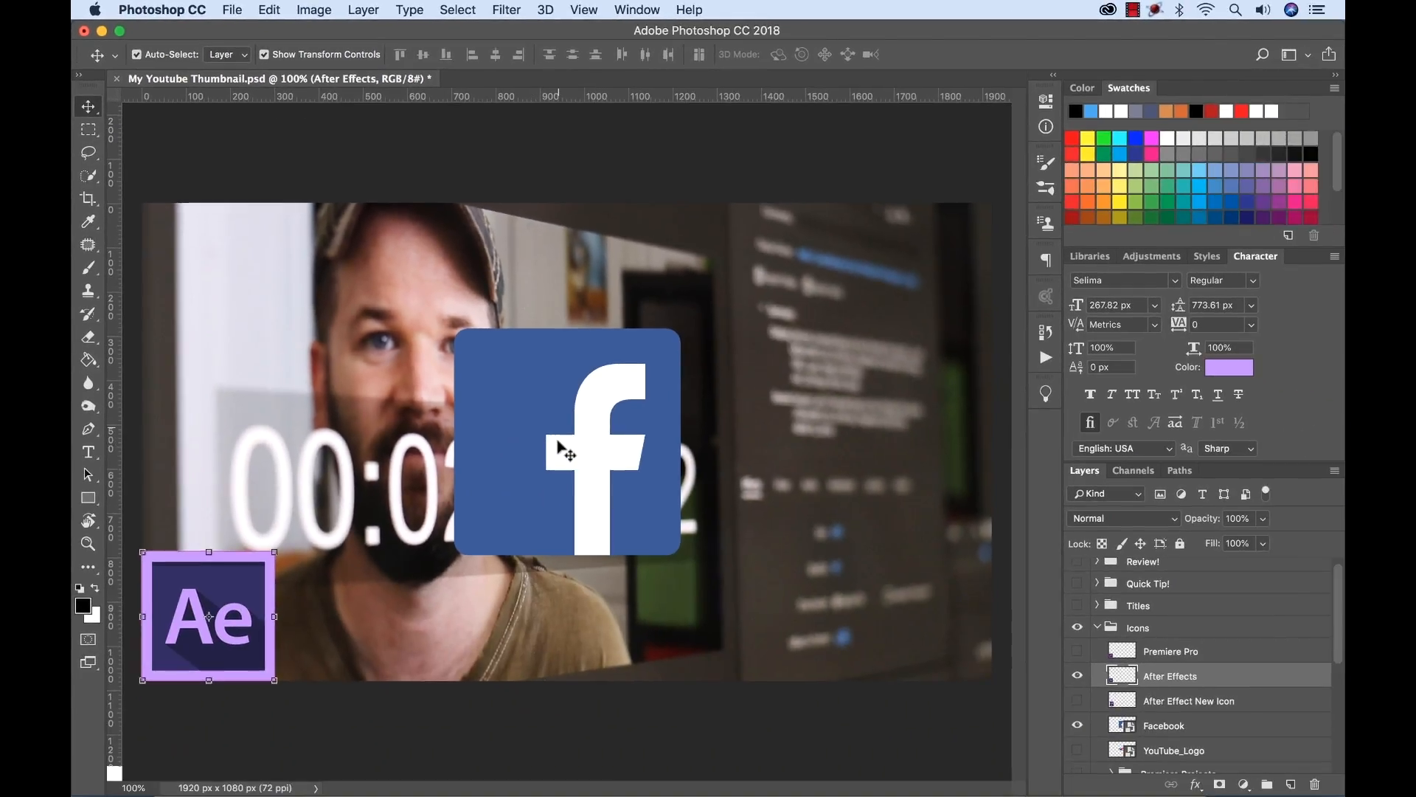
pyautogui.click(565, 452)
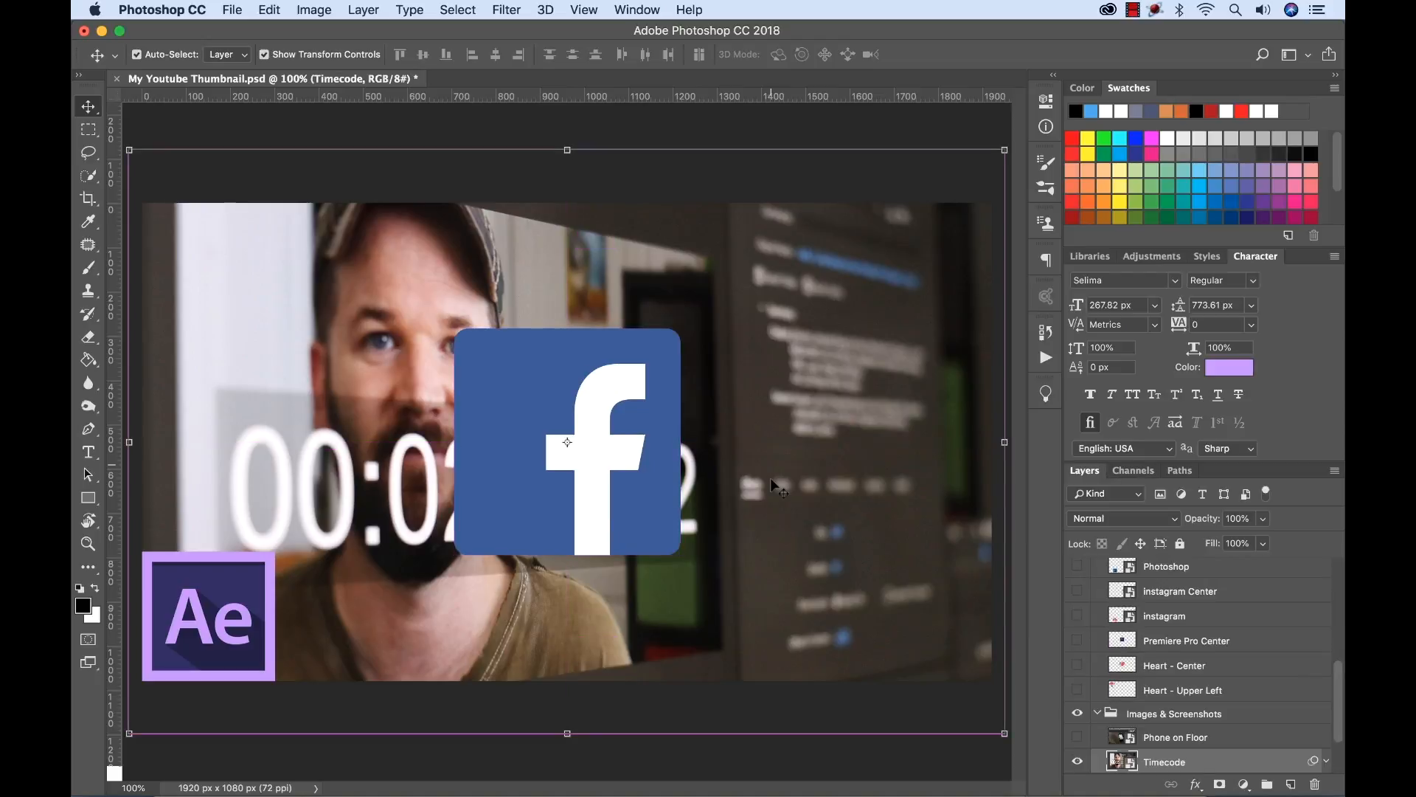
pyautogui.click(193, 630)
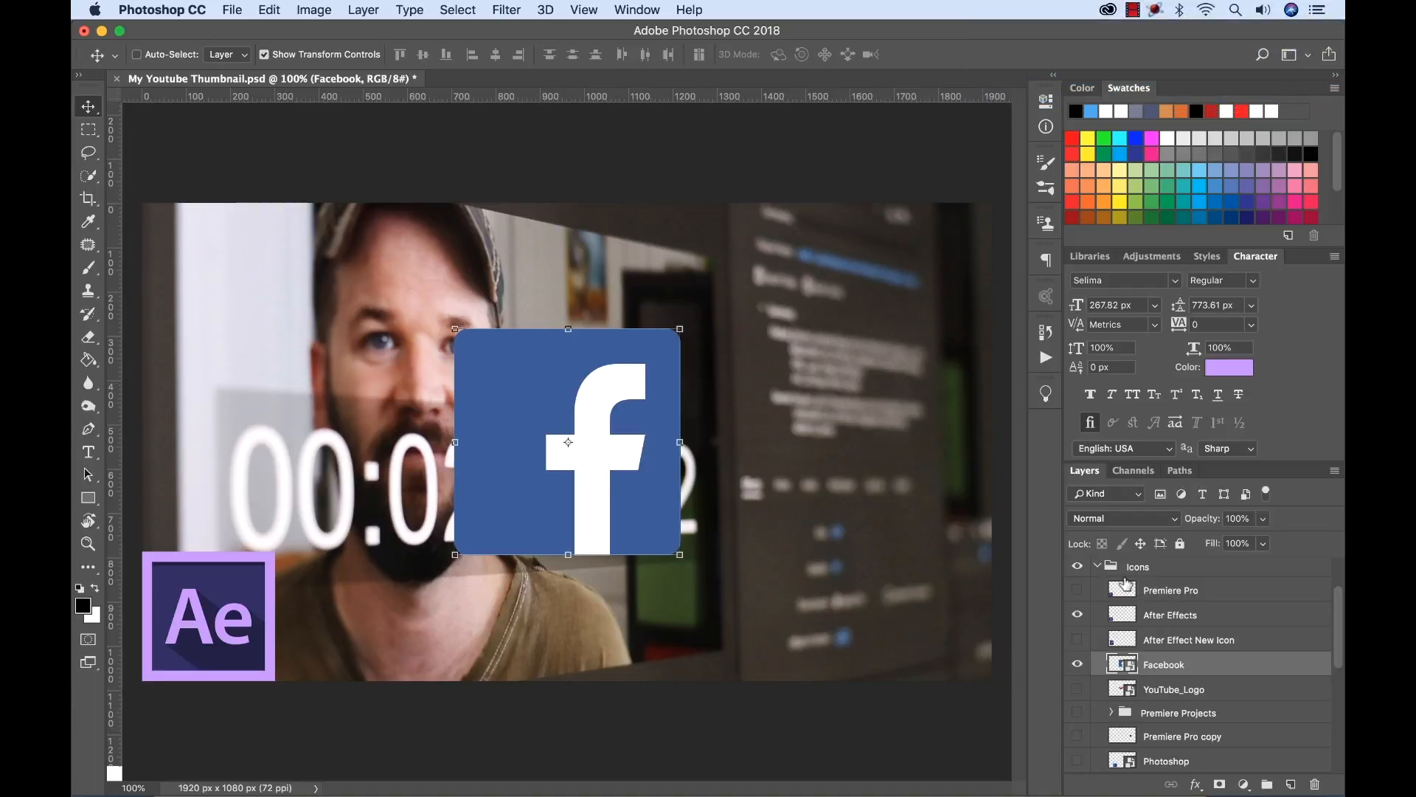
# Filter the layers by name, searching for "inst".
pyautogui.press('alt+shift+super+f')
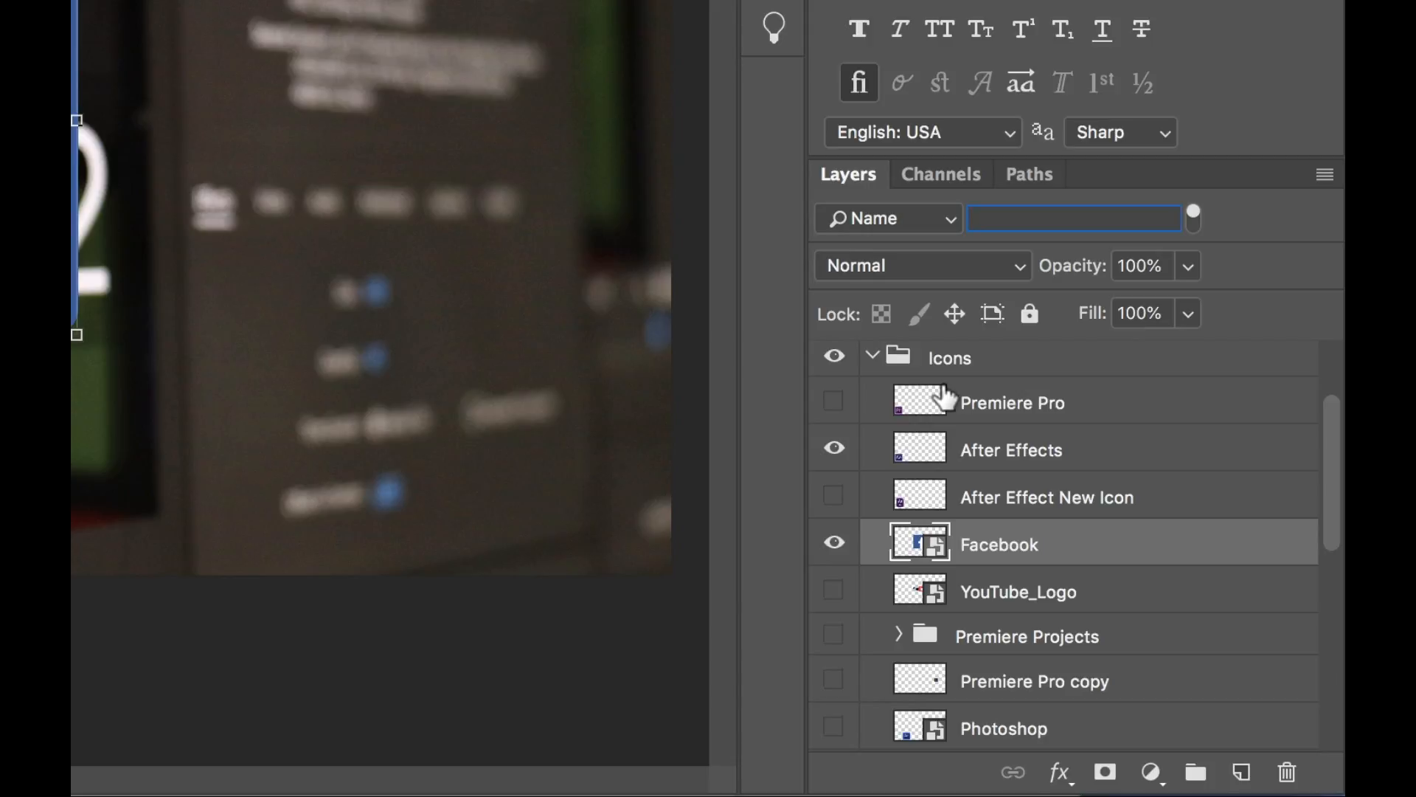
pyautogui.write('inst')
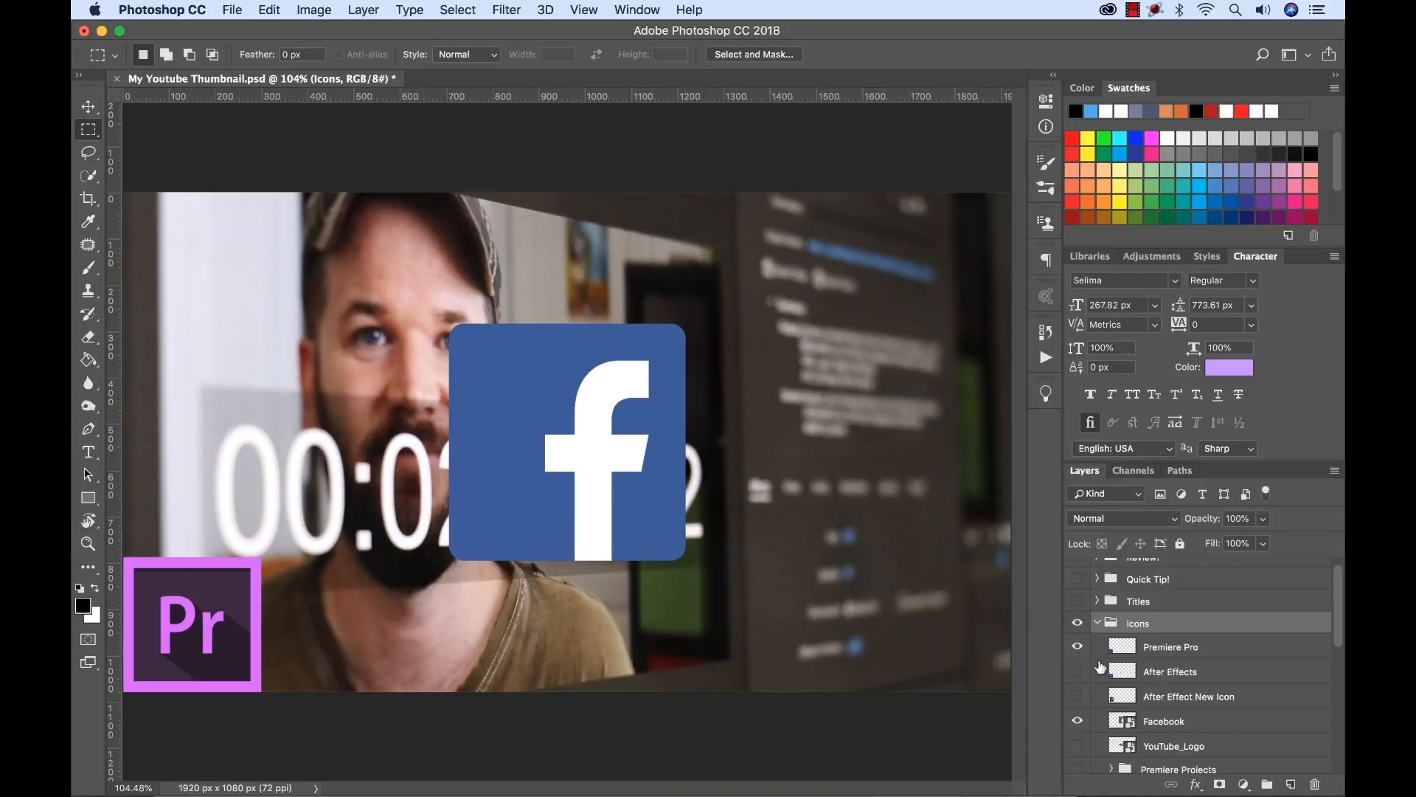
# Collapse and hide the Icons group and select the Timecode layer in Images & Screenshots.
pyautogui.click(1096, 623)
pyautogui.click(1078, 623)
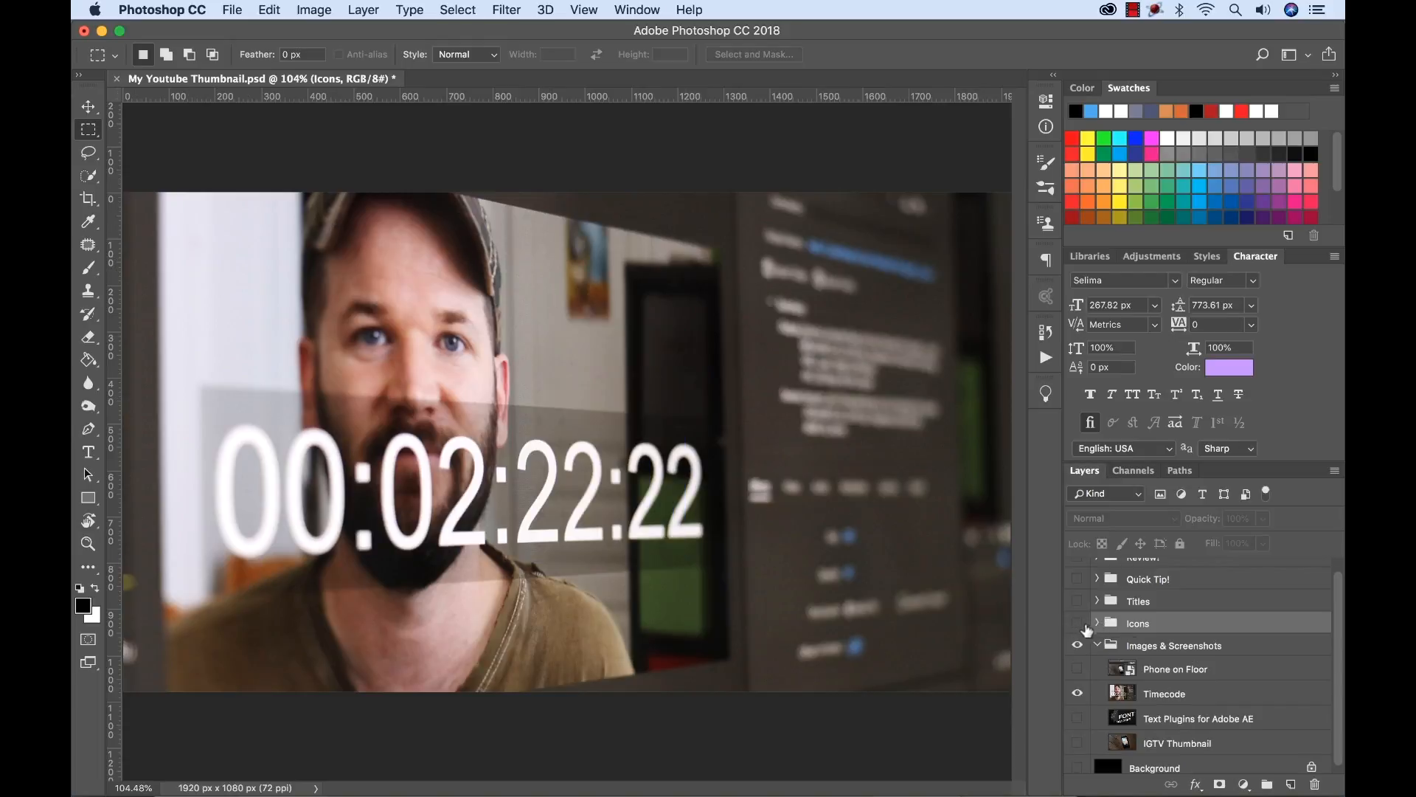
pyautogui.click(1139, 698)
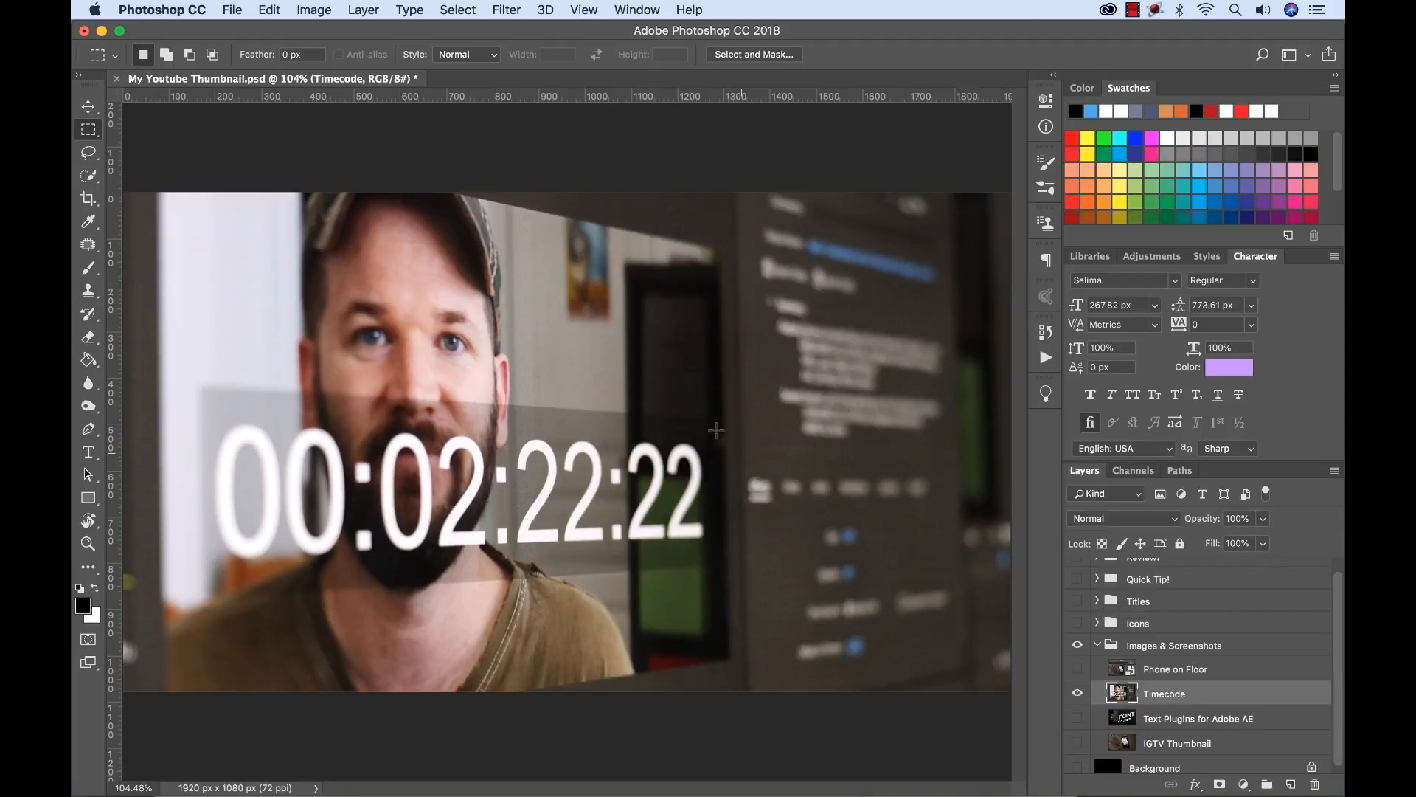
# Look through the tool variants grouped under the Marquee, Lasso and Quick Selection tools.
pyautogui.click(88, 107)
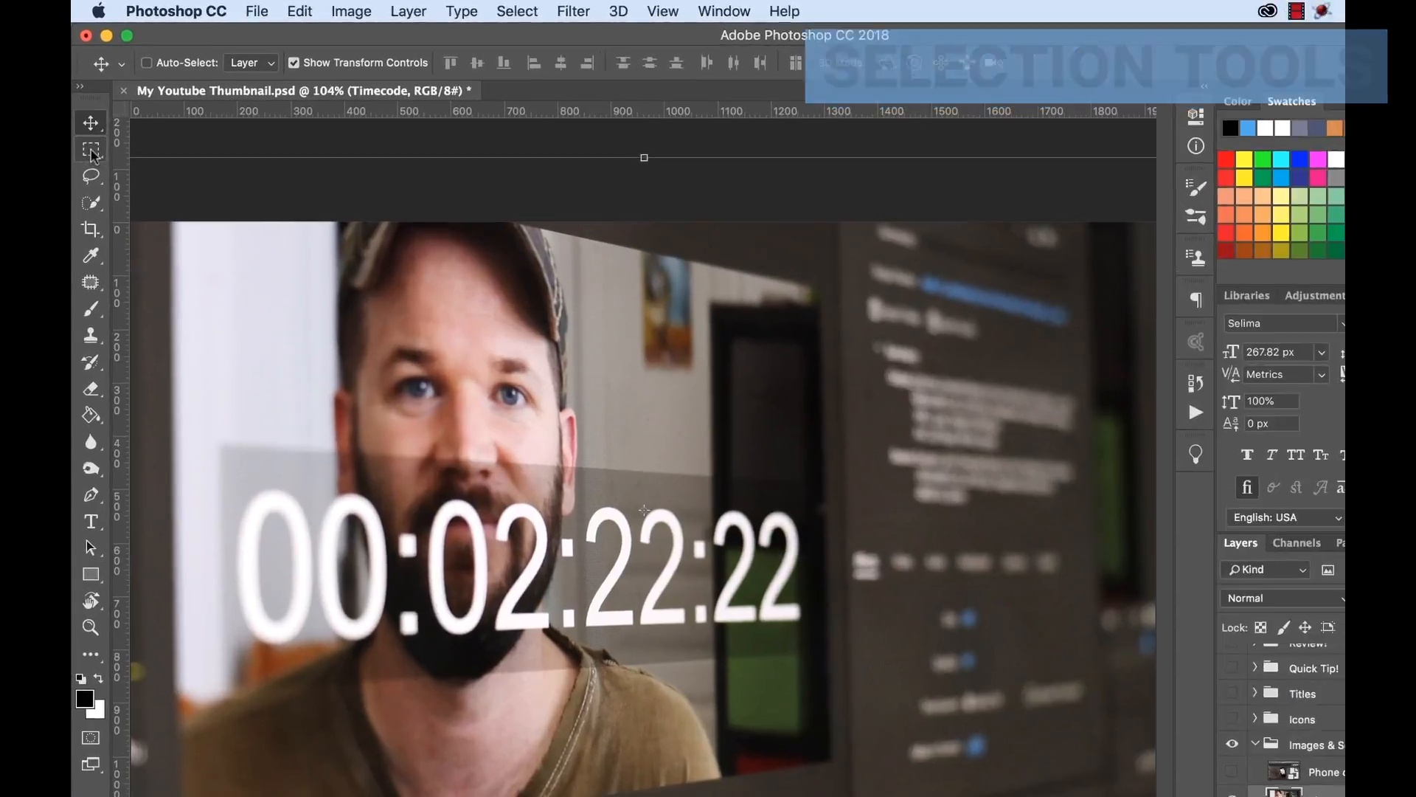
pyautogui.click(88, 131)
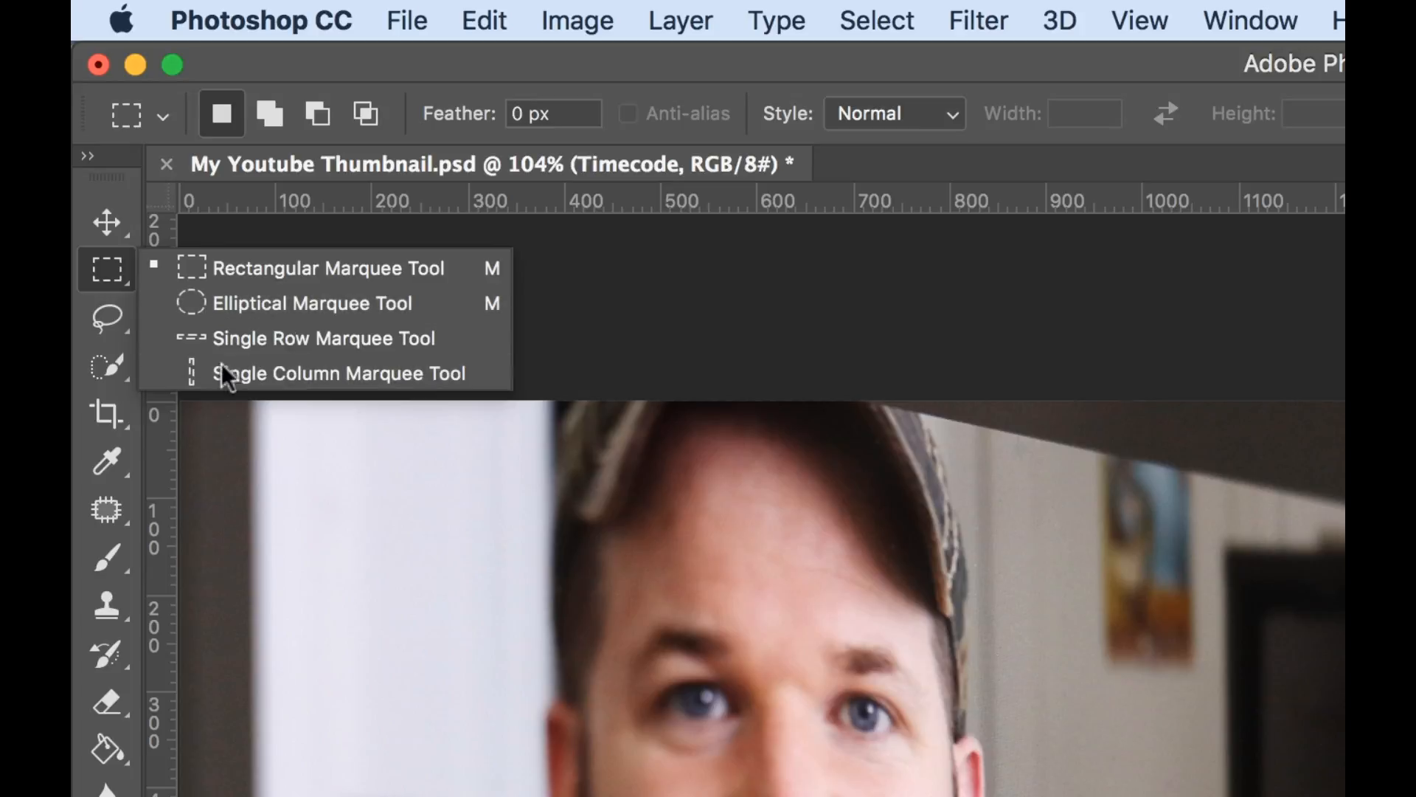
pyautogui.click(112, 319)
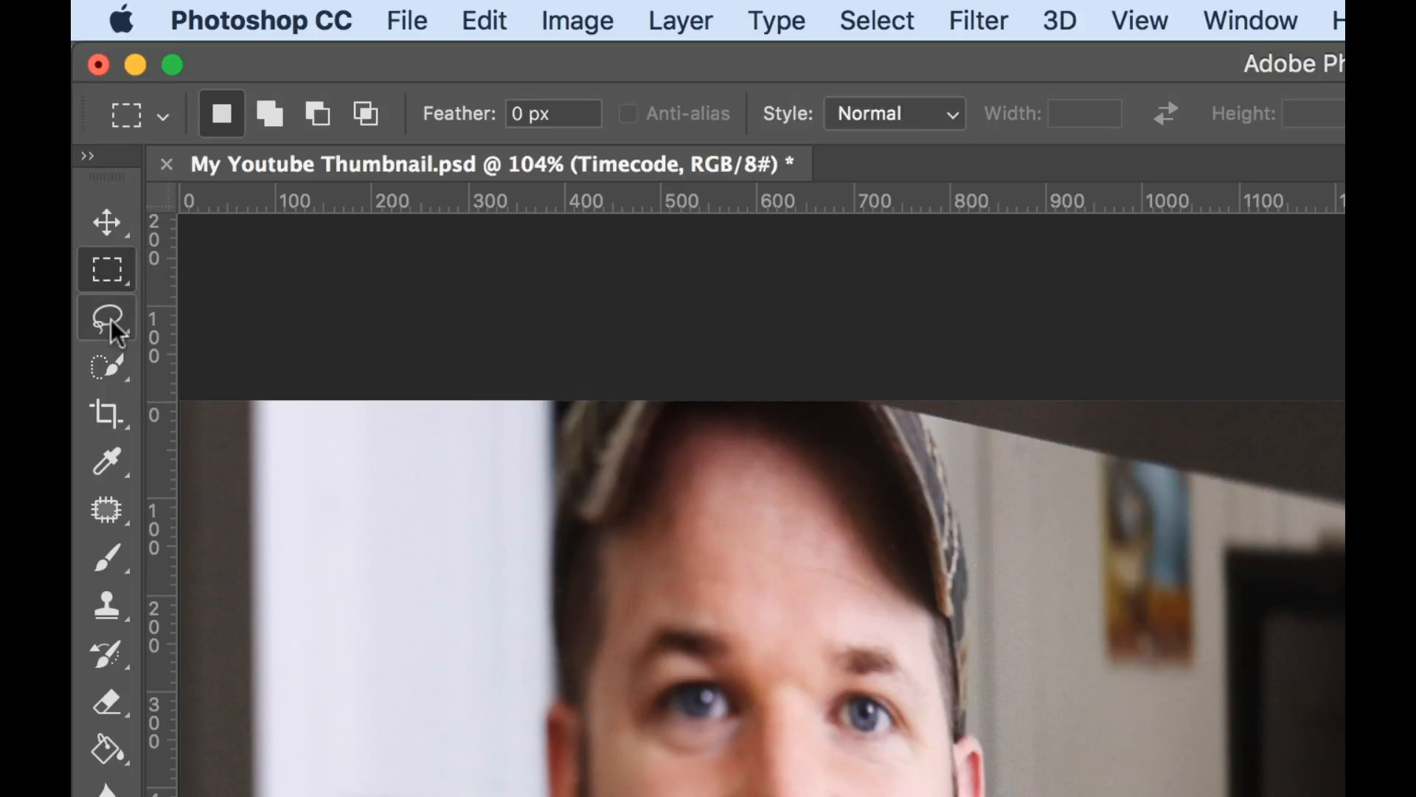
pyautogui.click(111, 318)
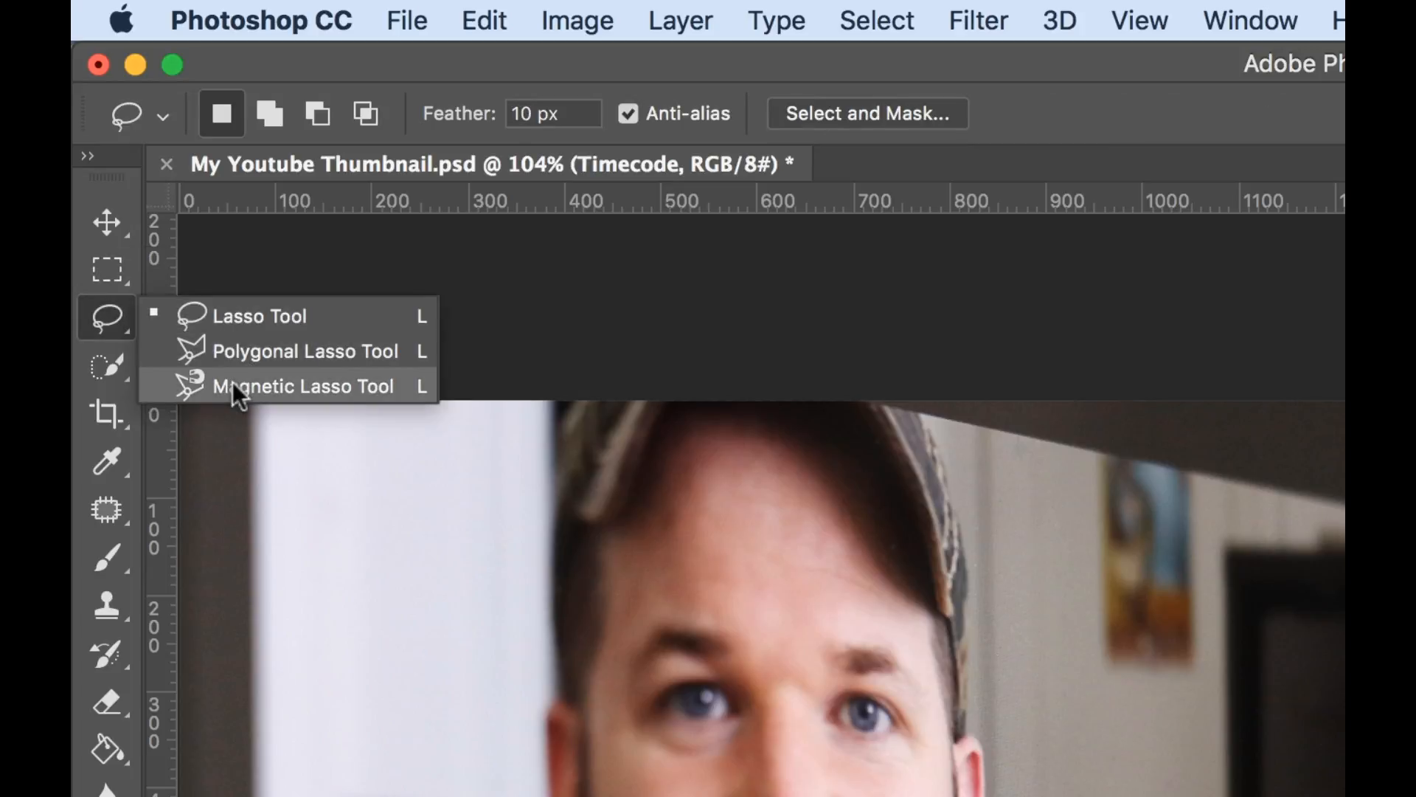
pyautogui.click(111, 367)
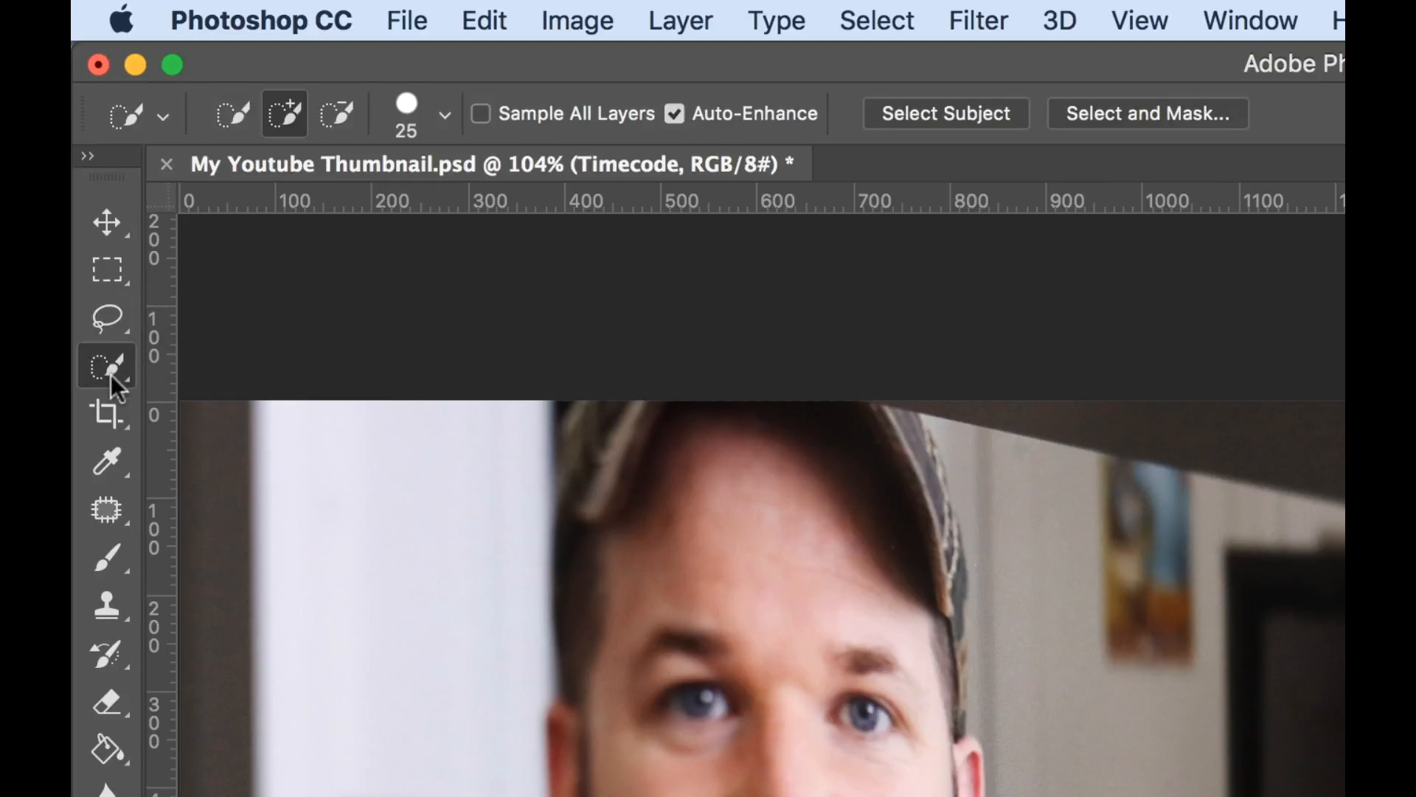
pyautogui.click(112, 369)
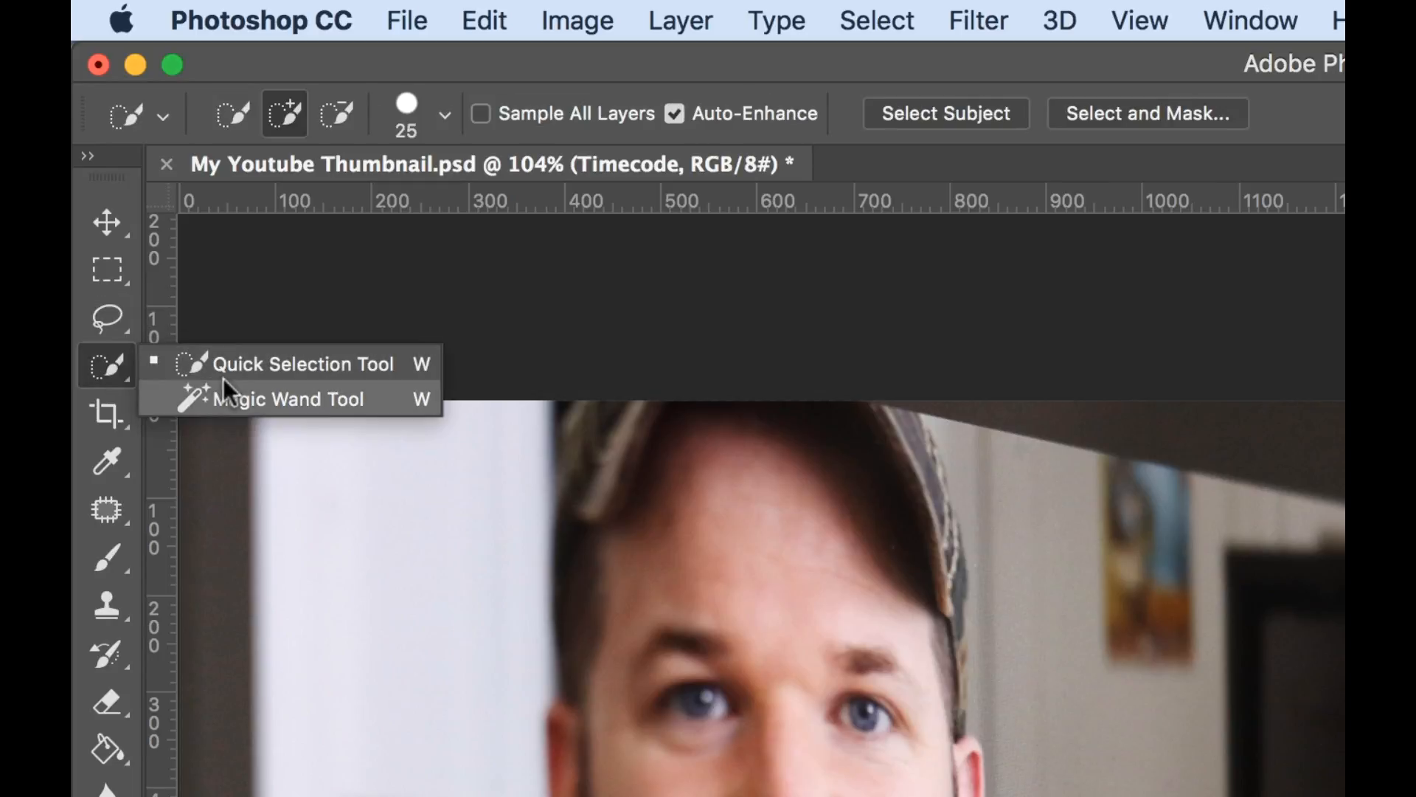
pyautogui.click(111, 362)
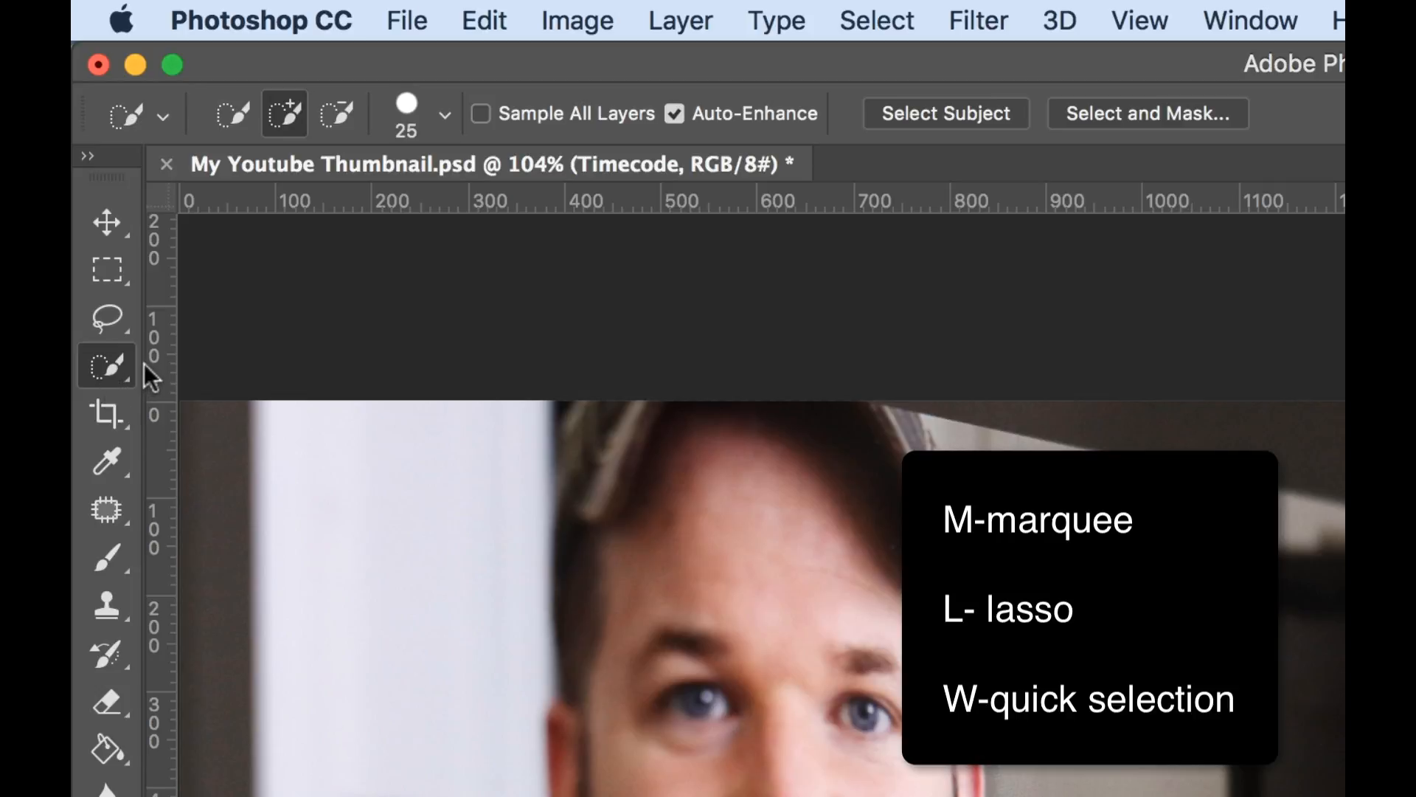
# Activate the Marquee tool and cycle between its rectangular and elliptical variants.
pyautogui.press('m')
pyautogui.hotkey('shift', 'm')
pyautogui.hotkey('shift', 'm')
pyautogui.hotkey('shift', 'm')
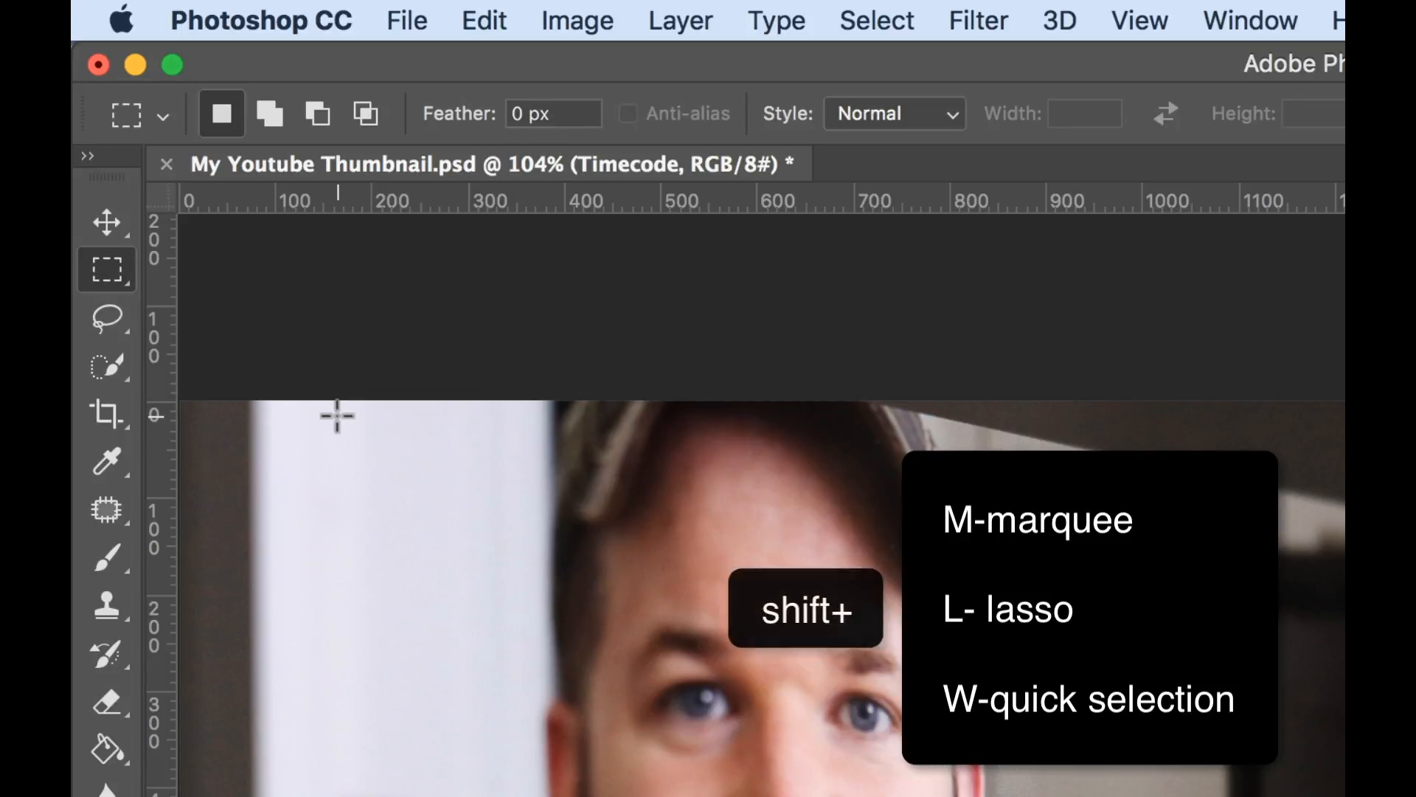
pyautogui.hotkey('shift', 'm')
pyautogui.hotkey('shift', 'm')
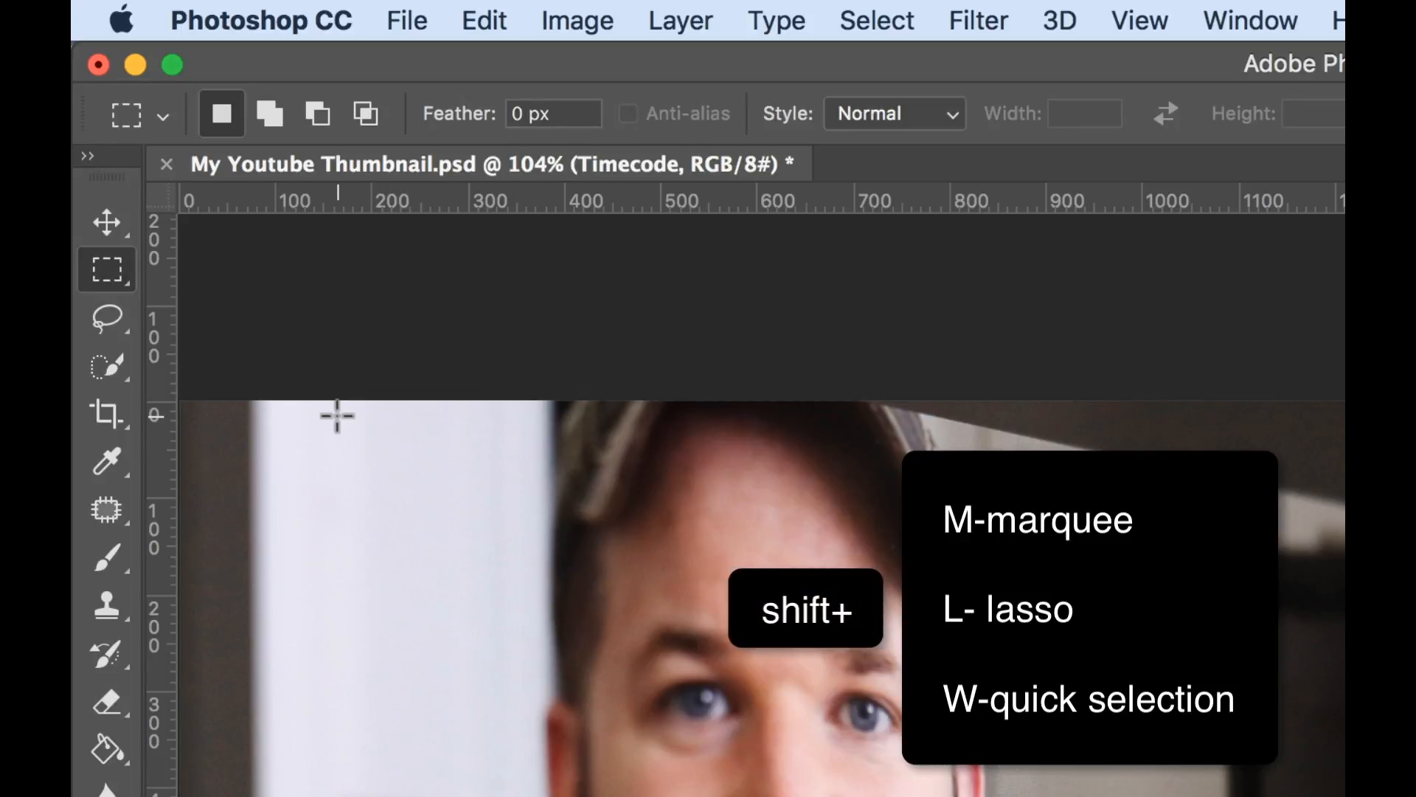
# Switch to the Lasso tool group and cycle through the Lasso, Polygonal Lasso and Magnetic Lasso tools.
pyautogui.hotkey('shift', 'l')
pyautogui.hotkey('shift', 'l')
pyautogui.hotkey('shift', 'l')
pyautogui.hotkey('shift', 'l')
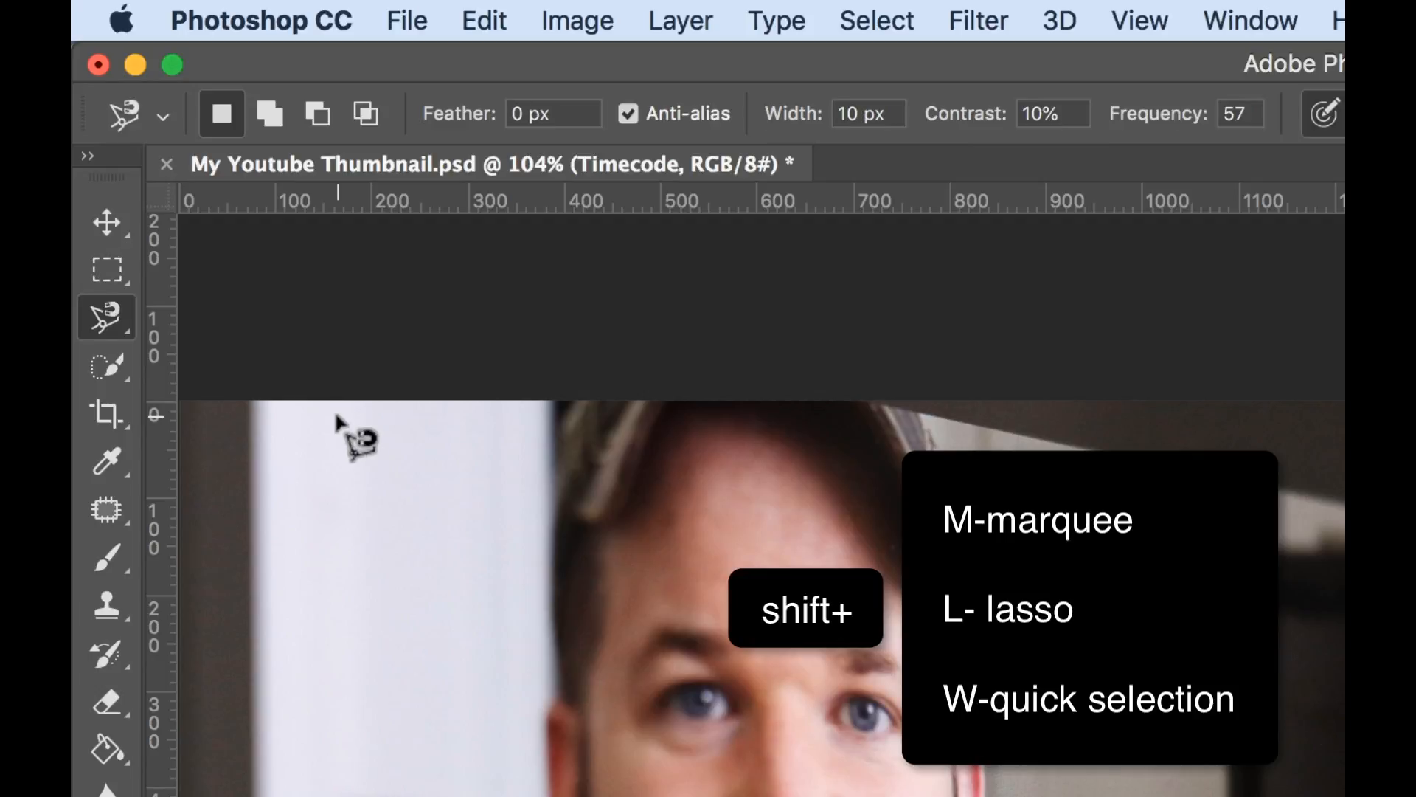
pyautogui.hotkey('shift', 'l')
pyautogui.hotkey('shift', 'l')
pyautogui.hotkey('shift', 'l')
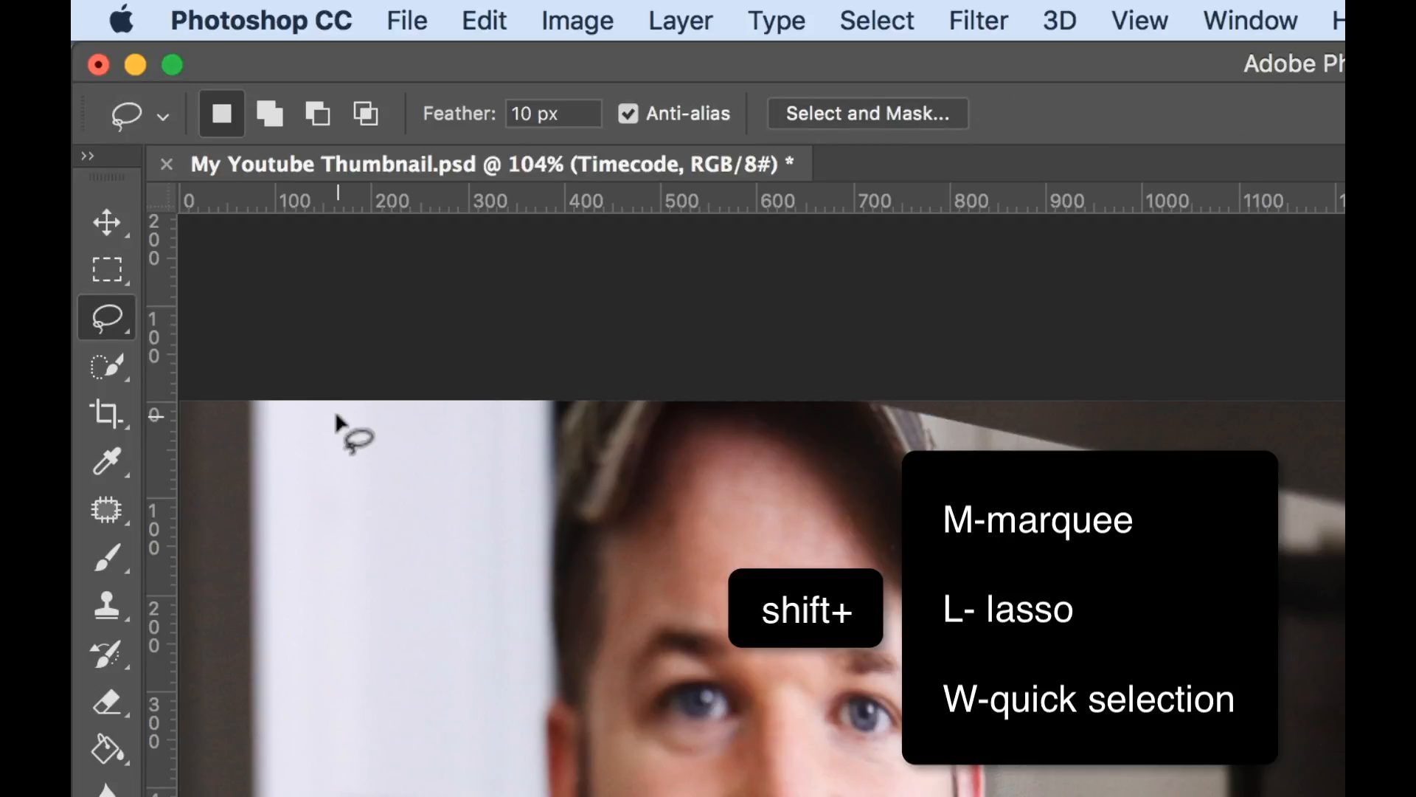
# Switch to the Quick Selection tool group and alternate between the Quick Selection and Magic Wand tools.
pyautogui.hotkey('shift', 'w')
pyautogui.hotkey('shift', 'w')
pyautogui.hotkey('shift', 'w')
pyautogui.hotkey('shift', 'w')
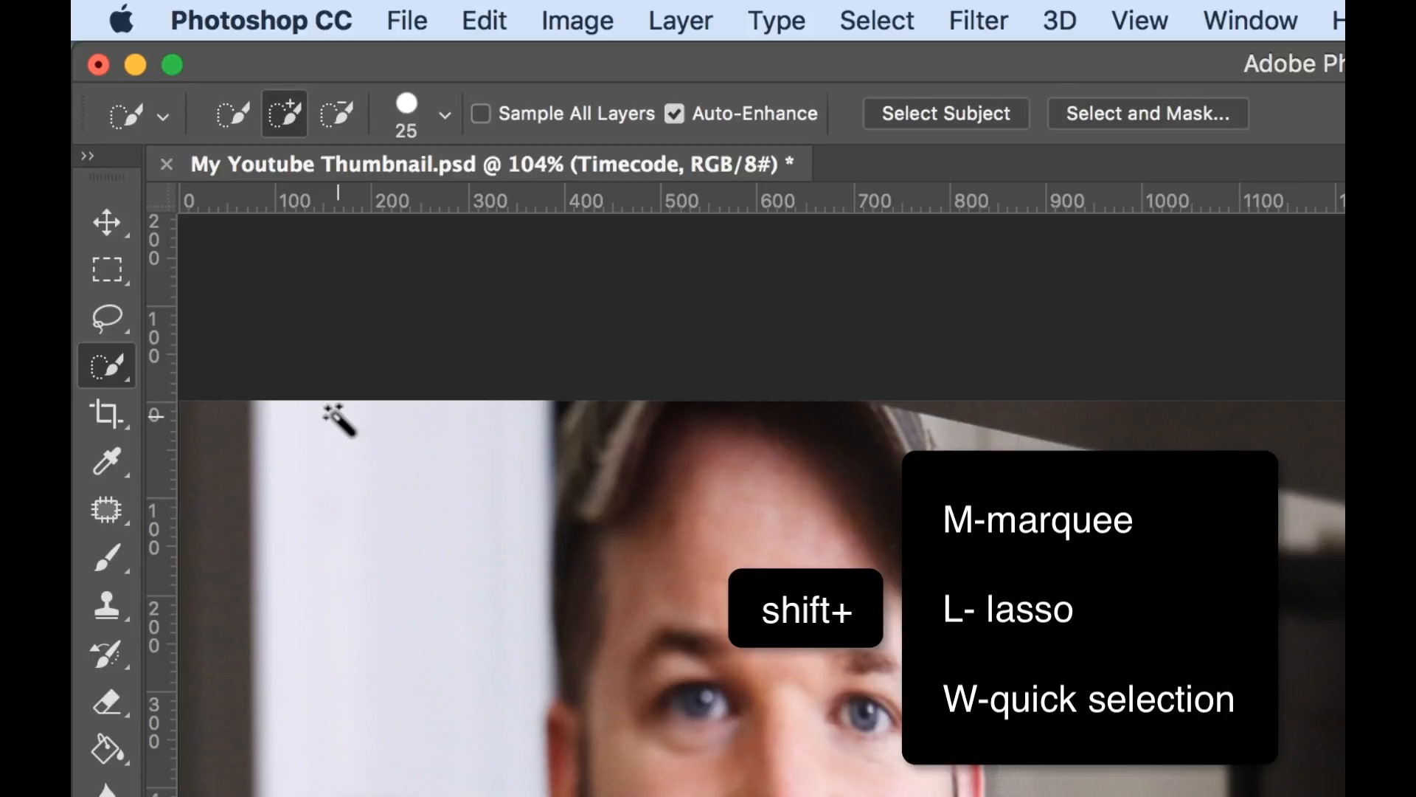
pyautogui.hotkey('shift', 'w')
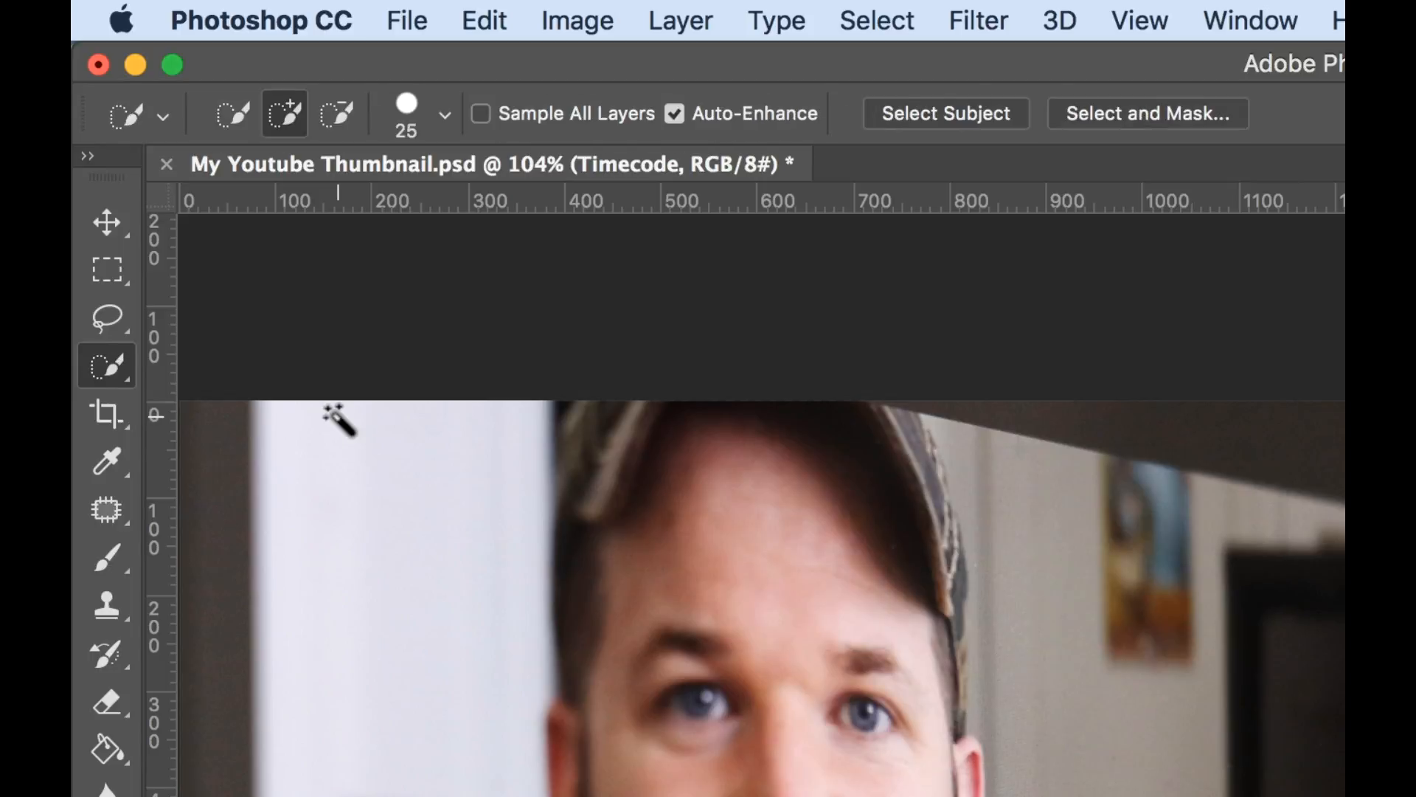
# Select the left part of the image up to about 1320 px with the Rectangular Marquee and feather it by 100 pixels.
pyautogui.click(106, 271)
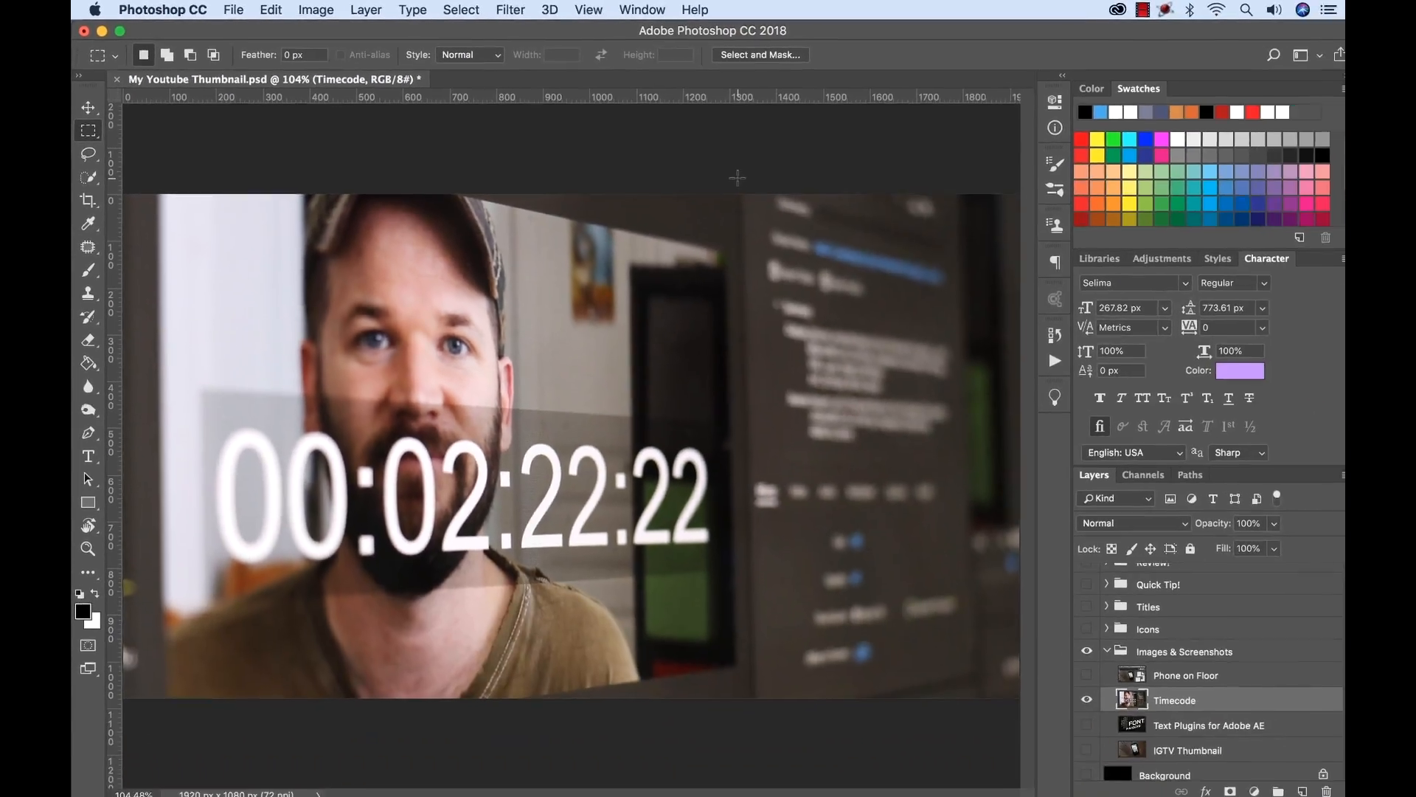
pyautogui.moveTo(733, 192); pyautogui.dragTo(114, 707)
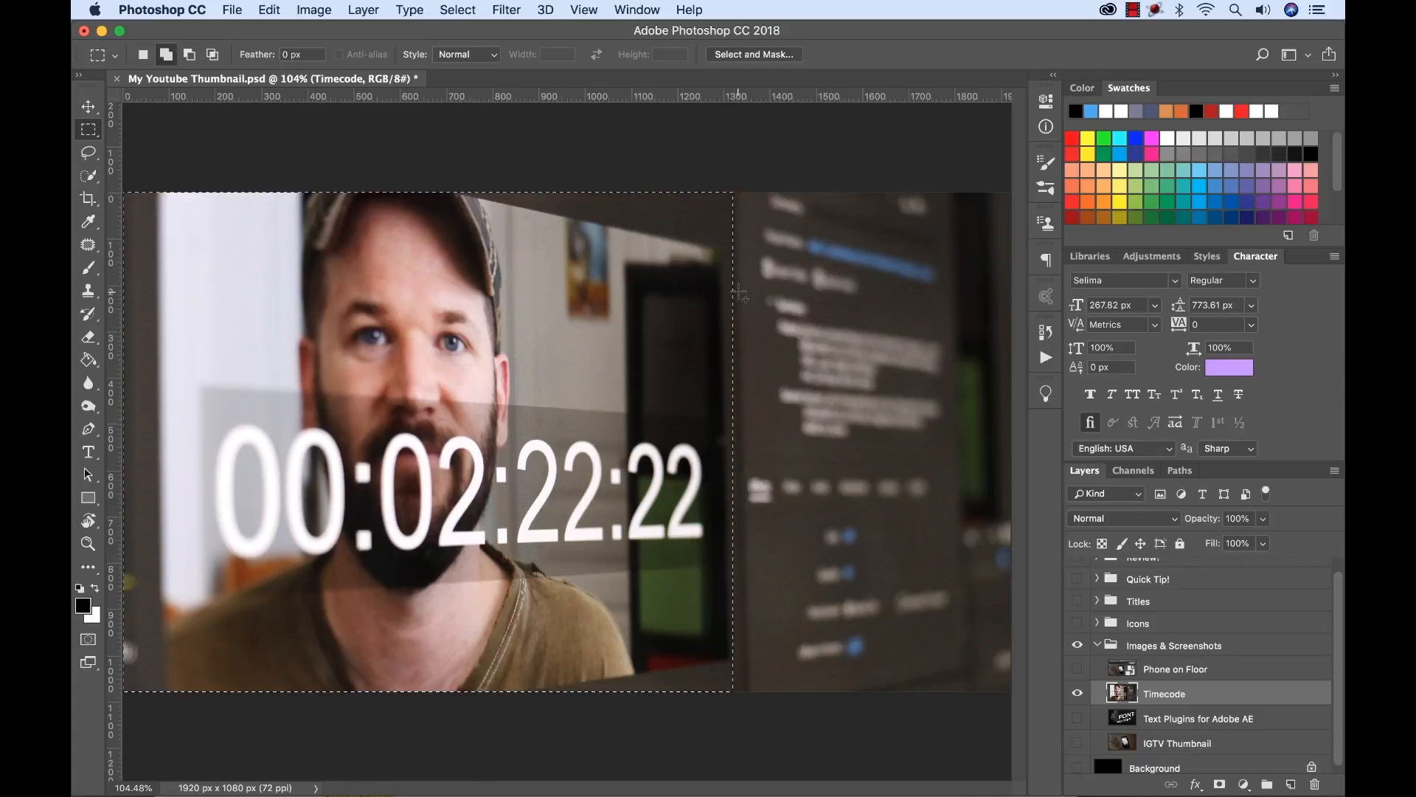
pyautogui.hotkey('shift', 'F6')
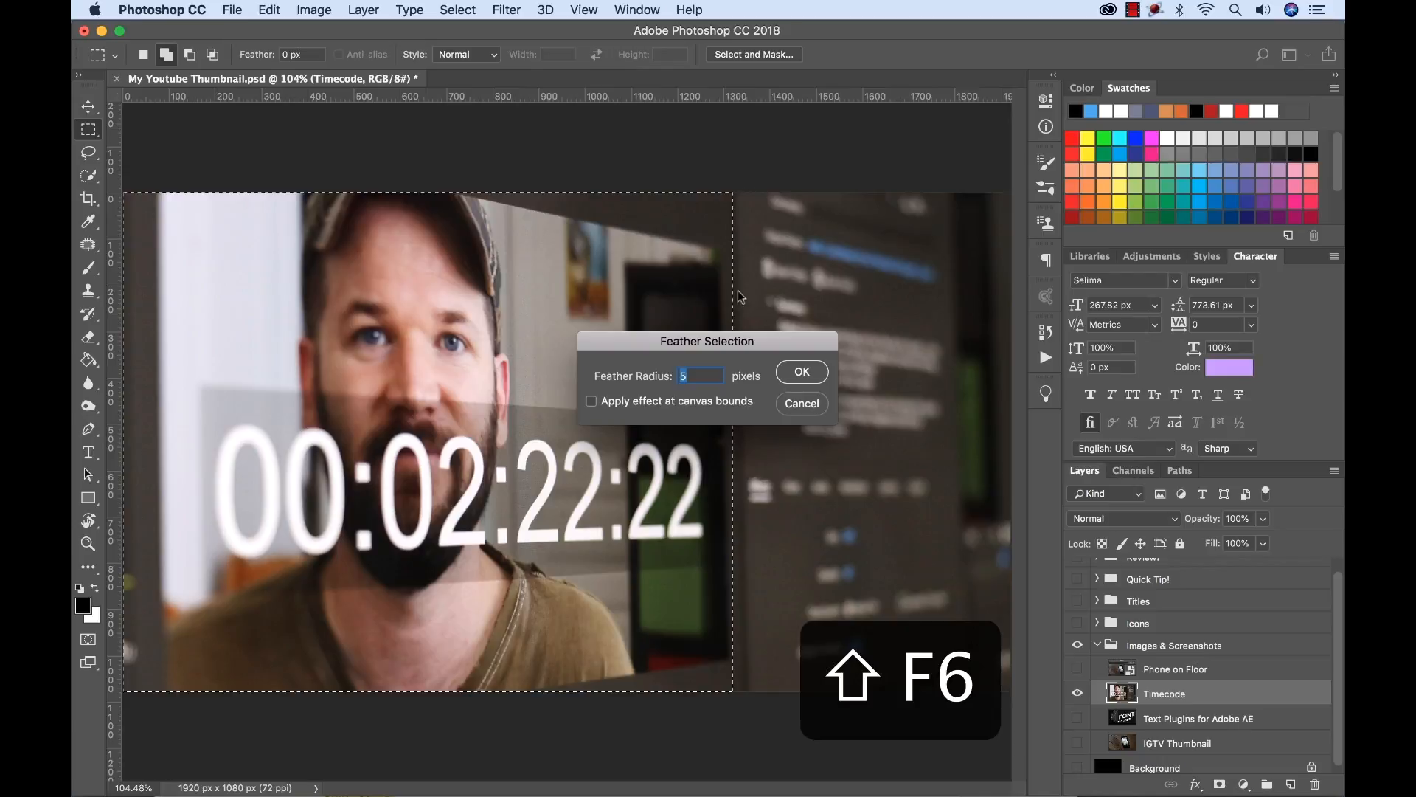
pyautogui.moveTo(784, 341); pyautogui.dragTo(779, 368)
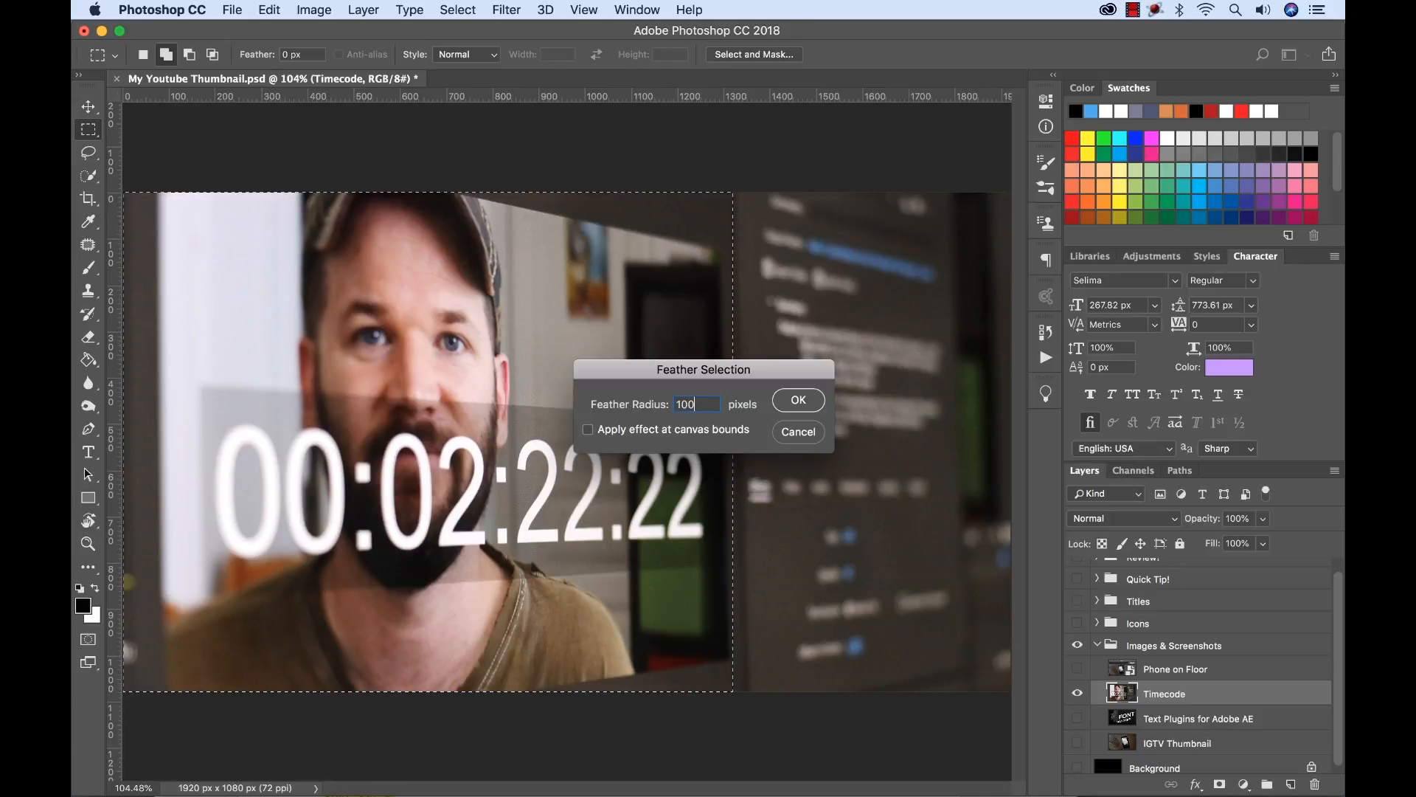
pyautogui.click(801, 402)
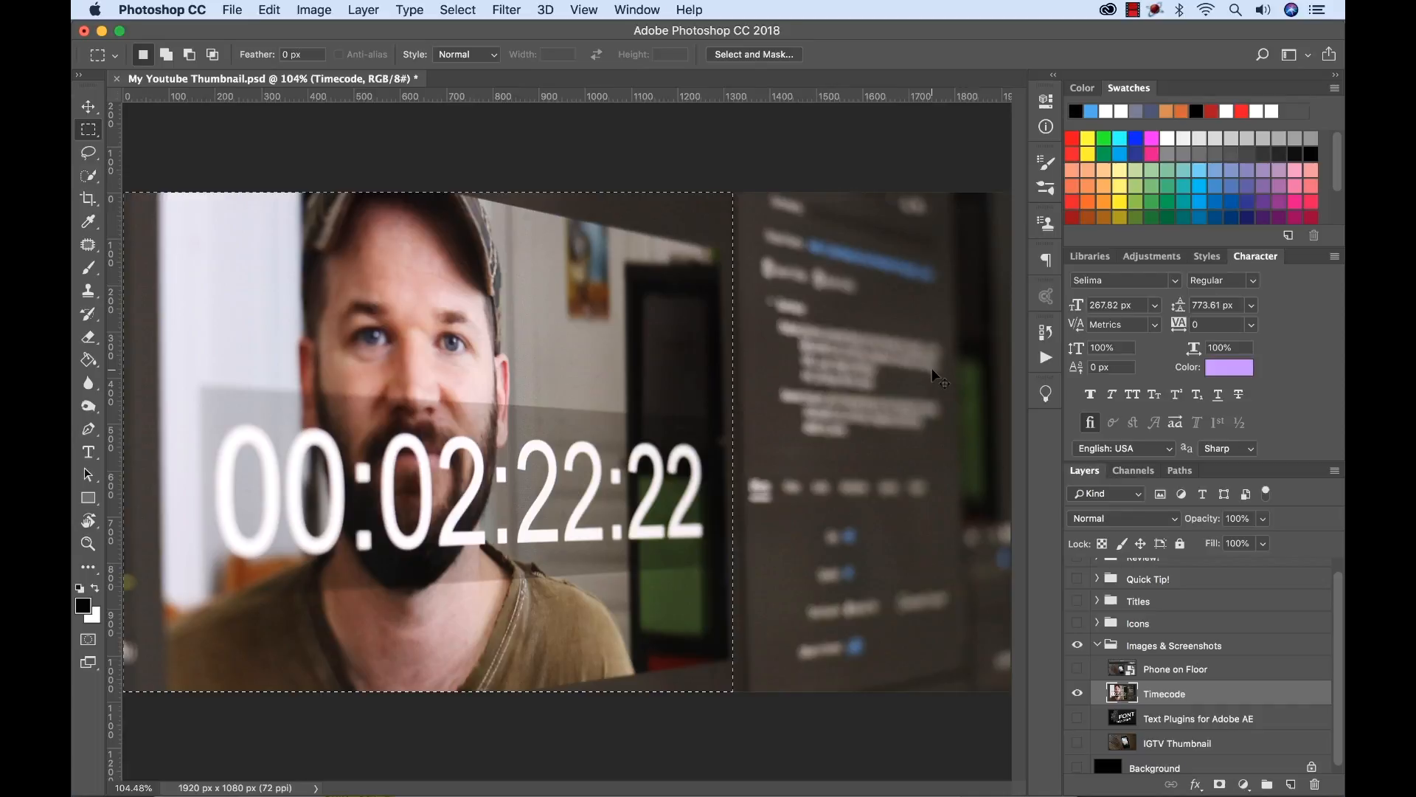
# Preview the feathered selection of the Timecode layer in Select and Mask and return to the normal workspace.
pyautogui.press('alt+super+r')
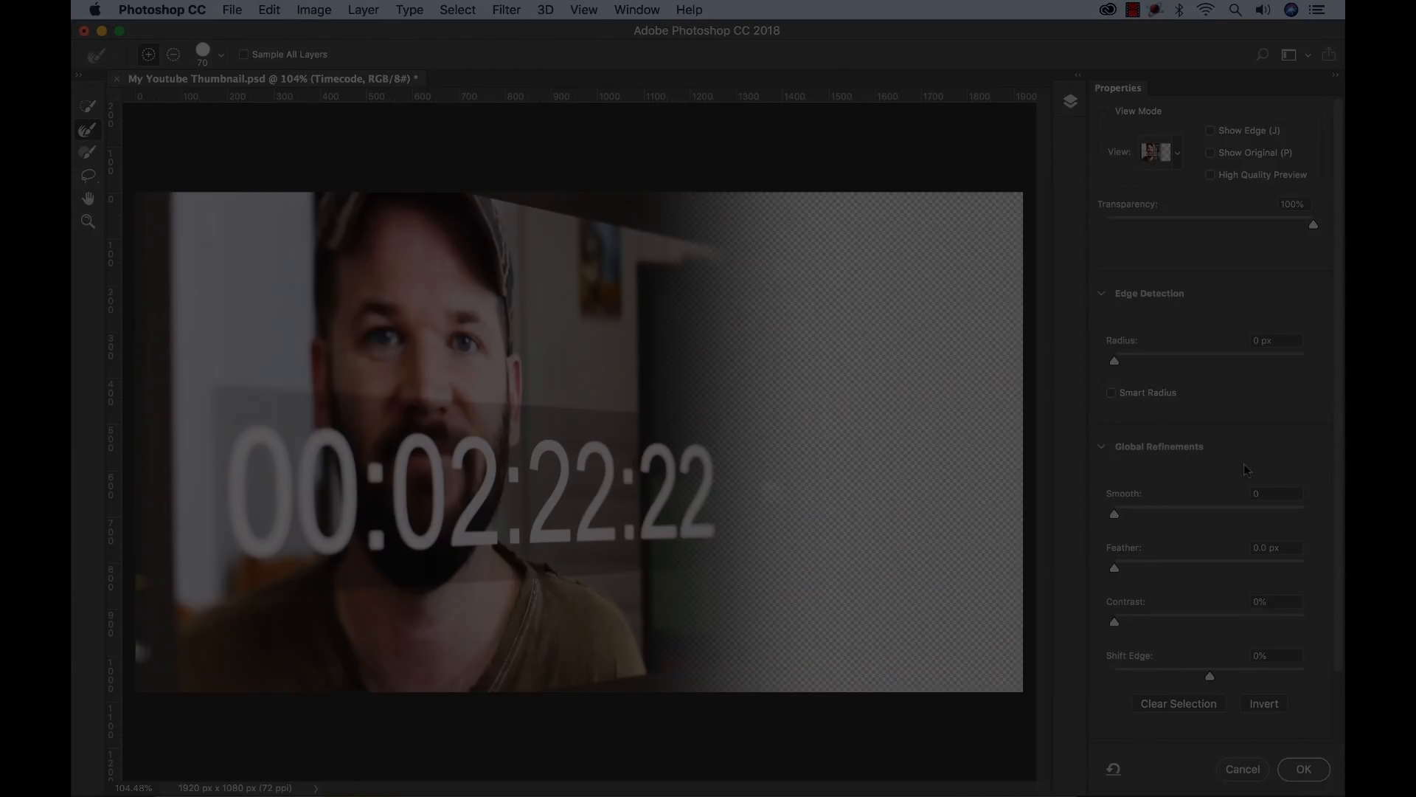
pyautogui.press('super+Tab')
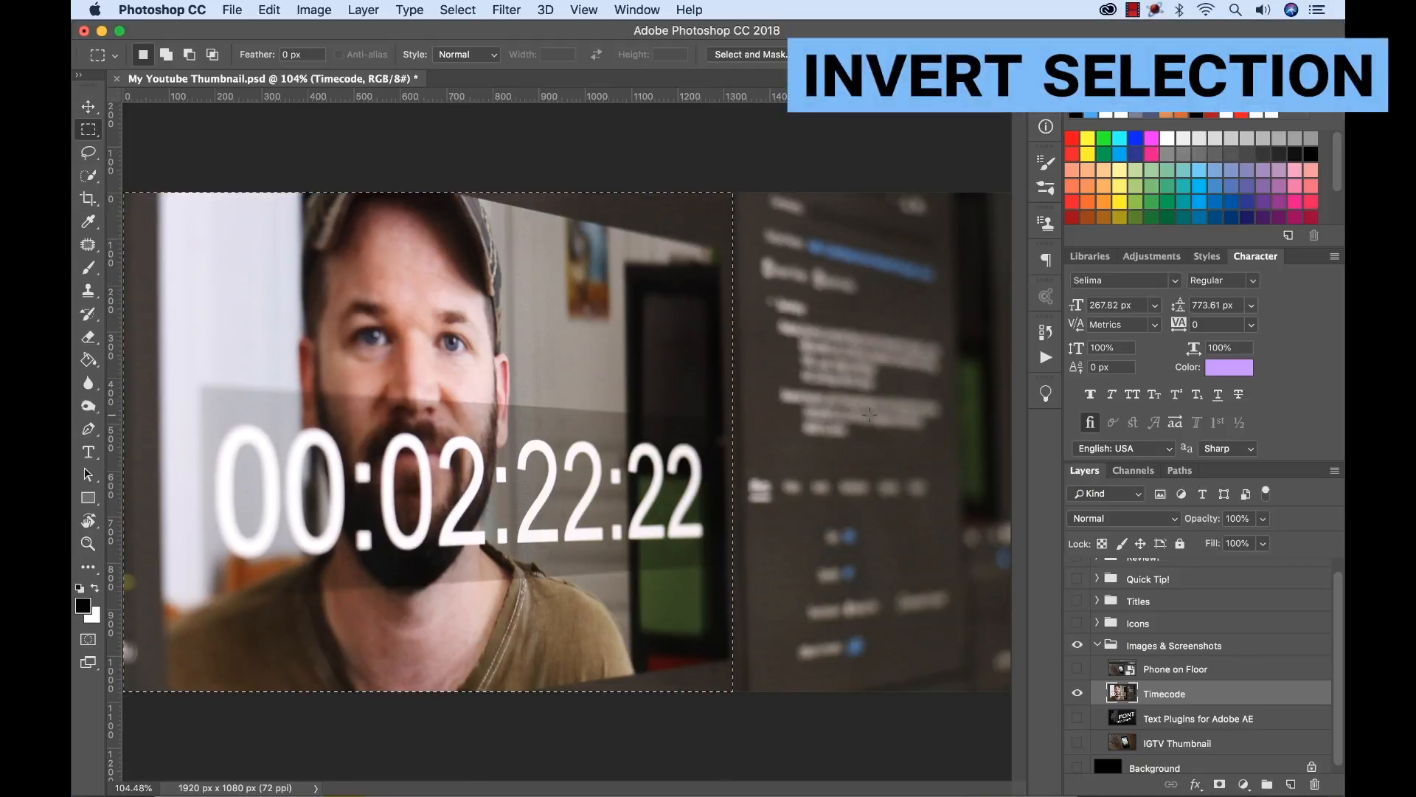
# Invert the feathered selection, clear it and reselect it.
pyautogui.press('shift+super+i')
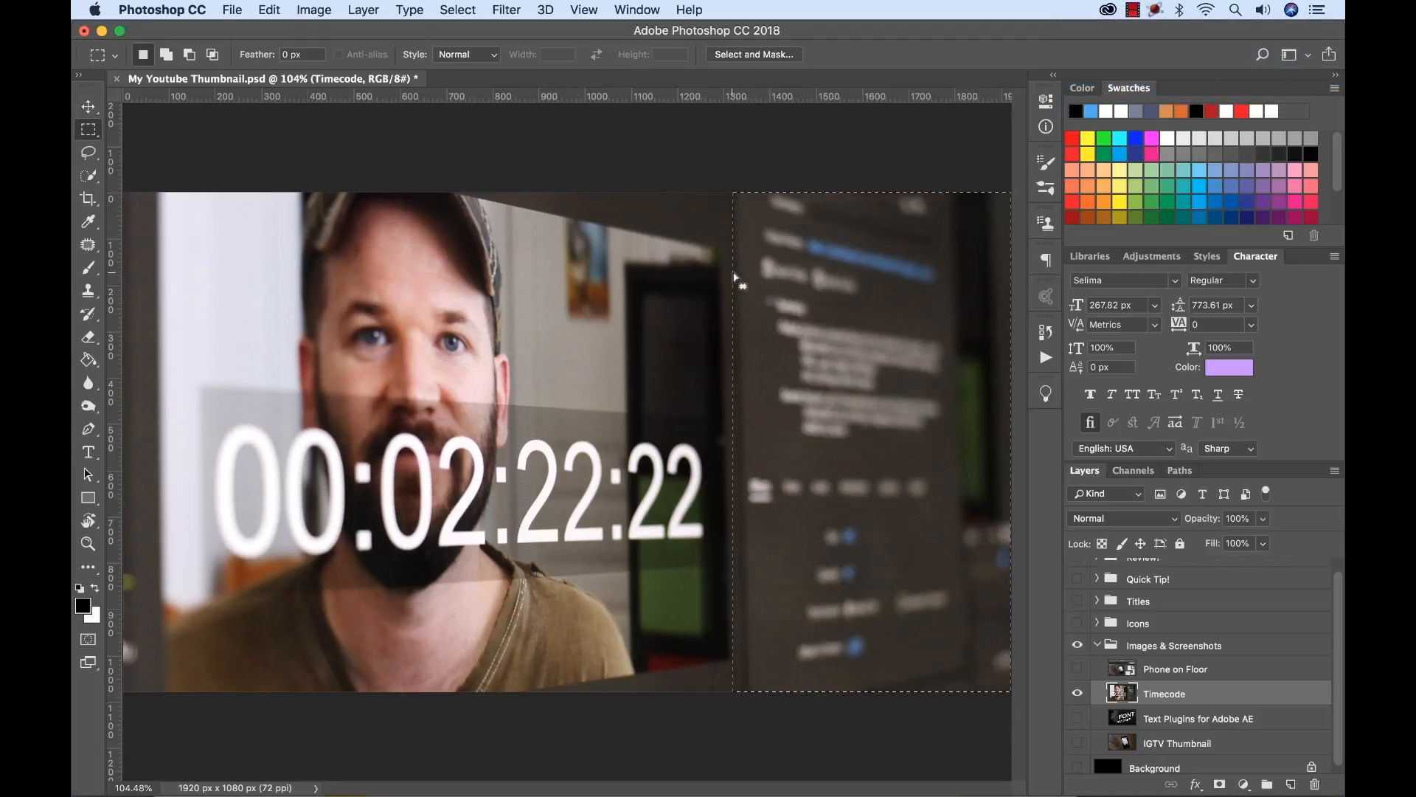
pyautogui.press('super+d')
pyautogui.press('shift+super+d')
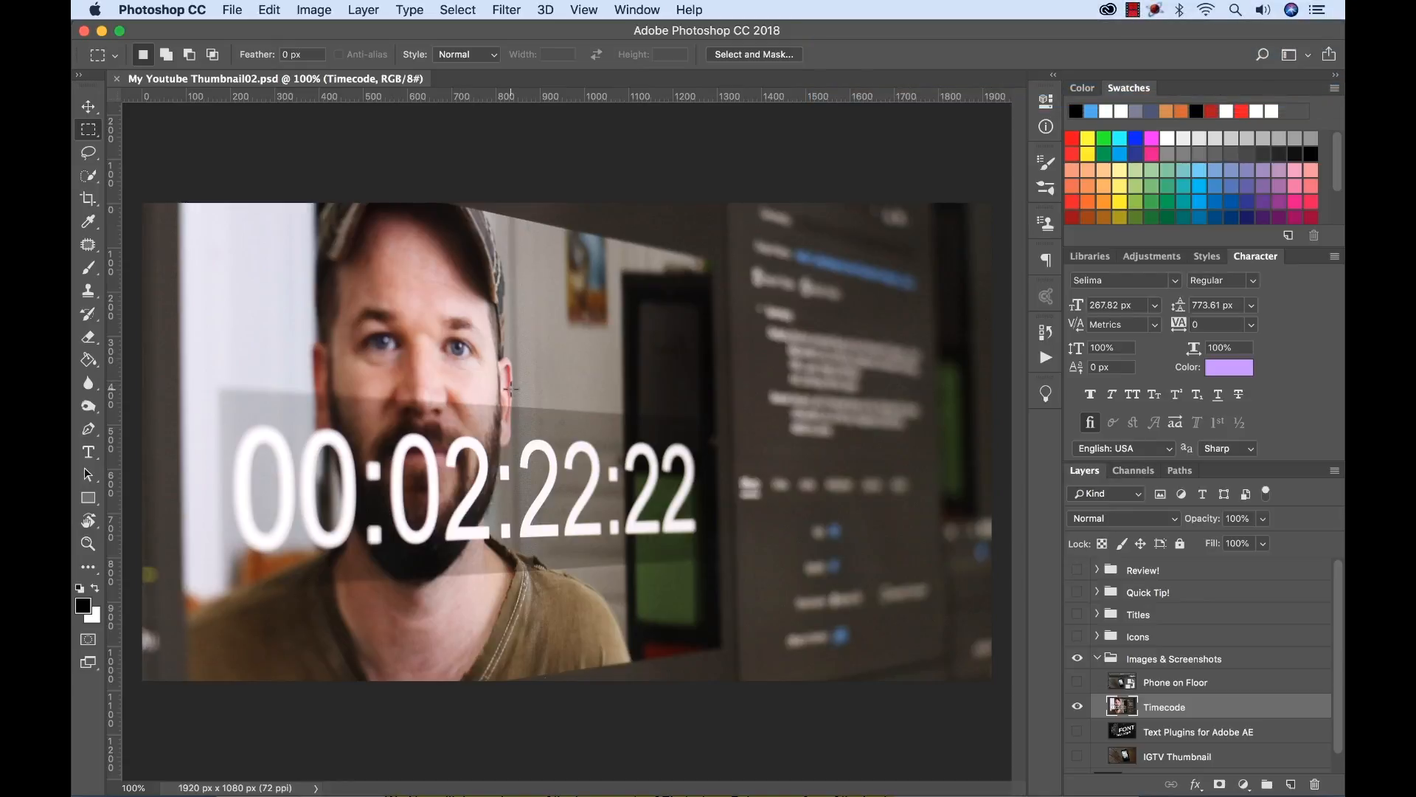
# Free Transform the Timecode layer, scaling it up from its center to about 101.4%, and apply the transform.
pyautogui.press('super+t')
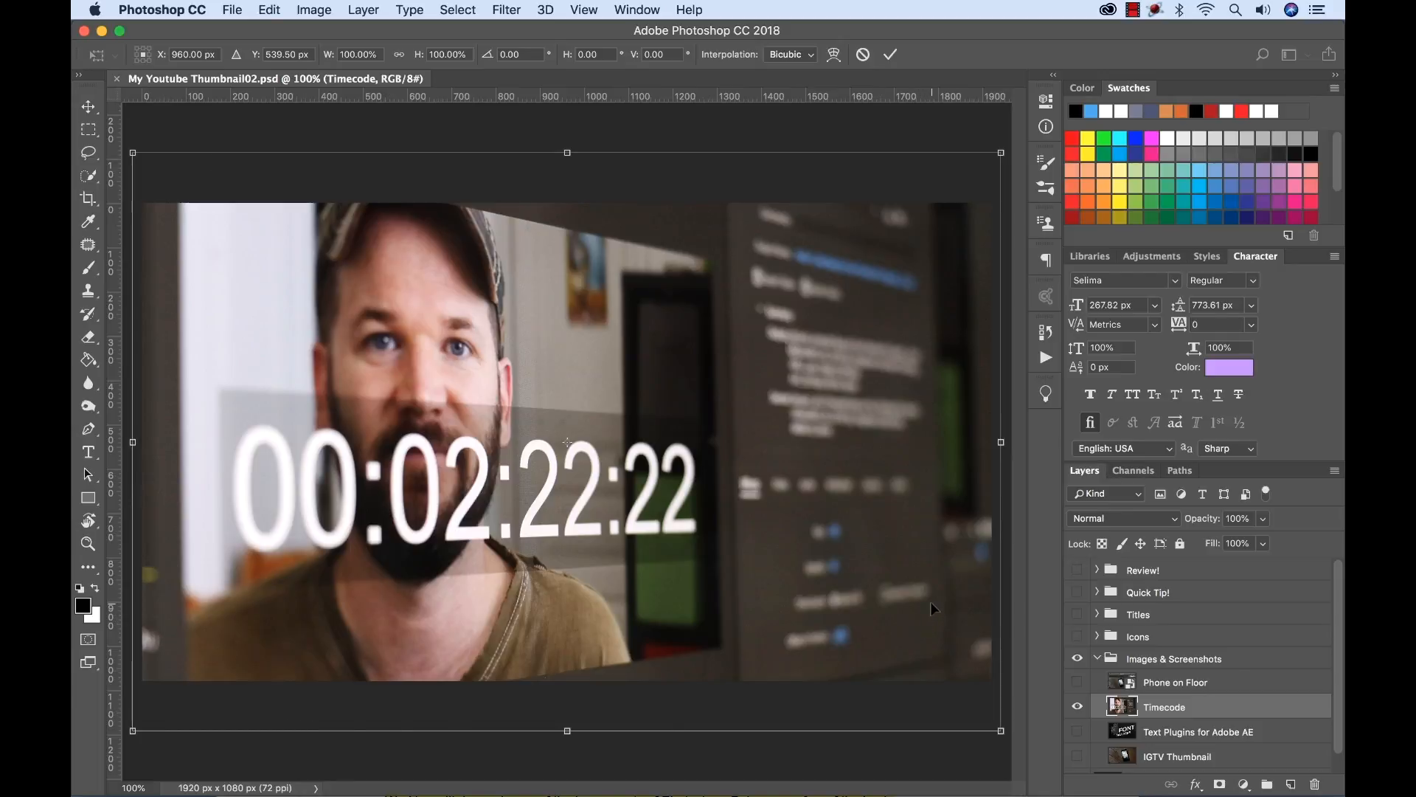
pyautogui.press('super+minus')
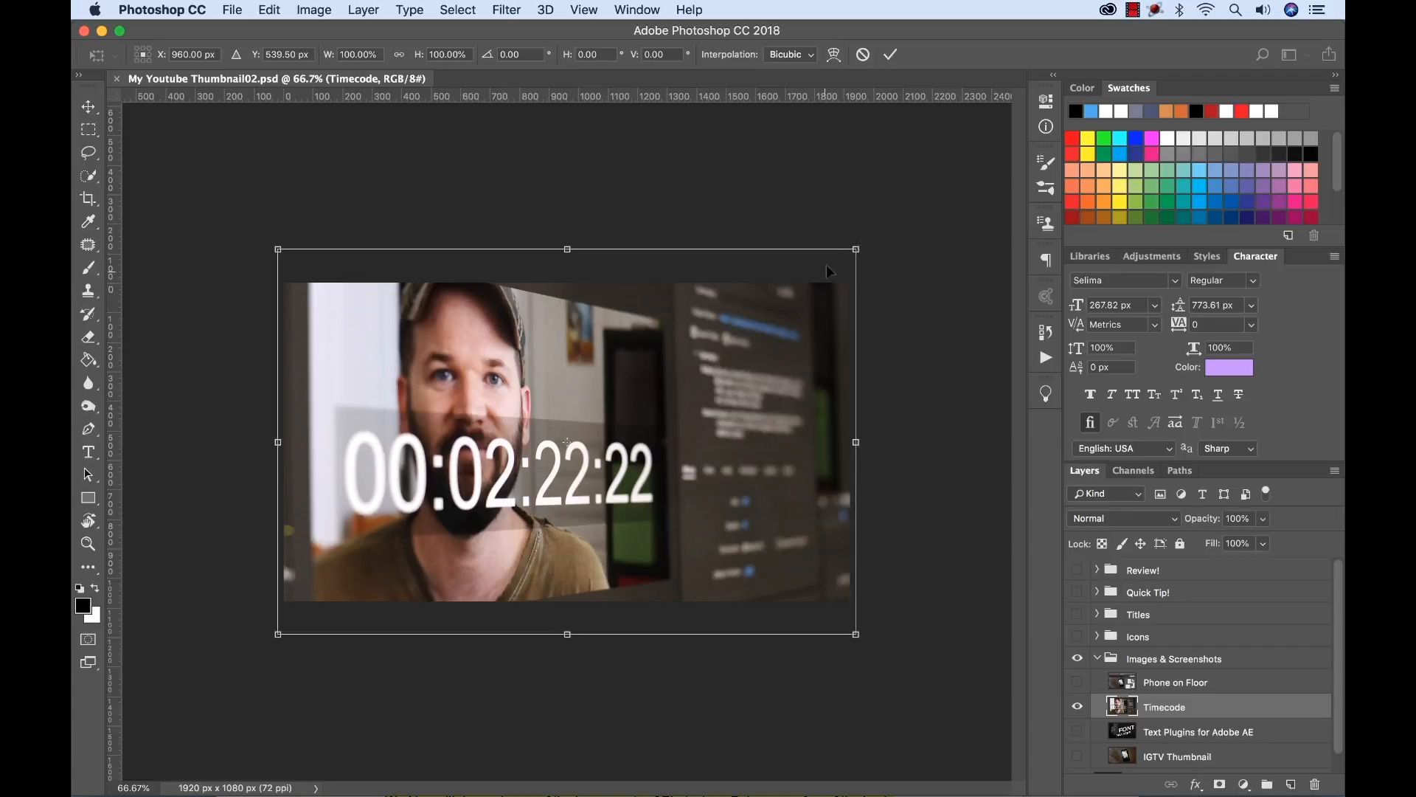
pyautogui.moveTo(858, 247)
pyautogui.mouseDown()
pyautogui.moveTo(789, 270)
pyautogui.moveTo(702, 331)
pyautogui.moveTo(591, 326)
pyautogui.moveTo(700, 288)
pyautogui.moveTo(839, 283)
pyautogui.moveTo(847, 260)
pyautogui.moveTo(760, 261)
pyautogui.moveTo(712, 343)
pyautogui.moveTo(761, 360)
pyautogui.moveTo(859, 294)
pyautogui.moveTo(885, 245)
pyautogui.moveTo(782, 287)
pyautogui.moveTo(877, 232)
pyautogui.moveTo(862, 248)
pyautogui.mouseUp()
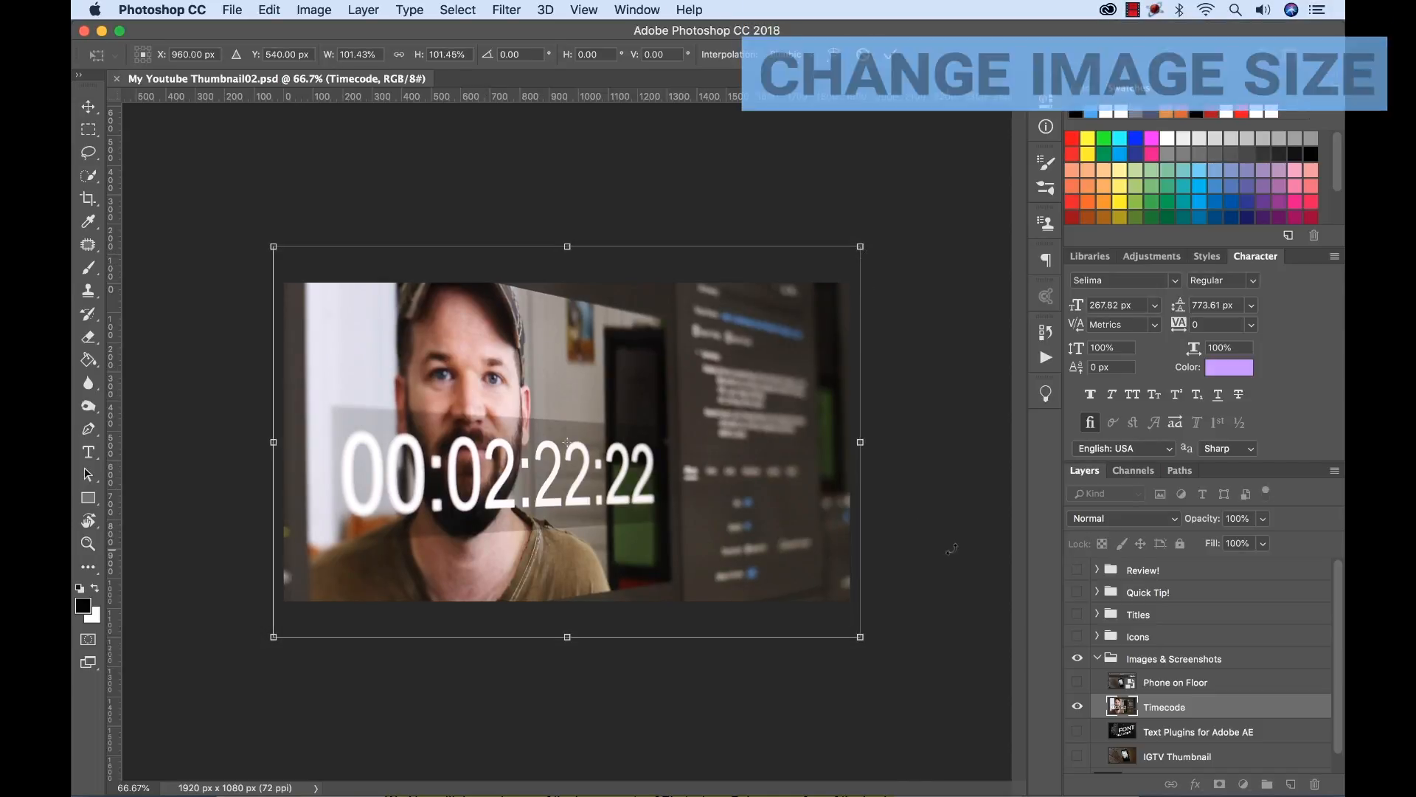
pyautogui.press('Return')
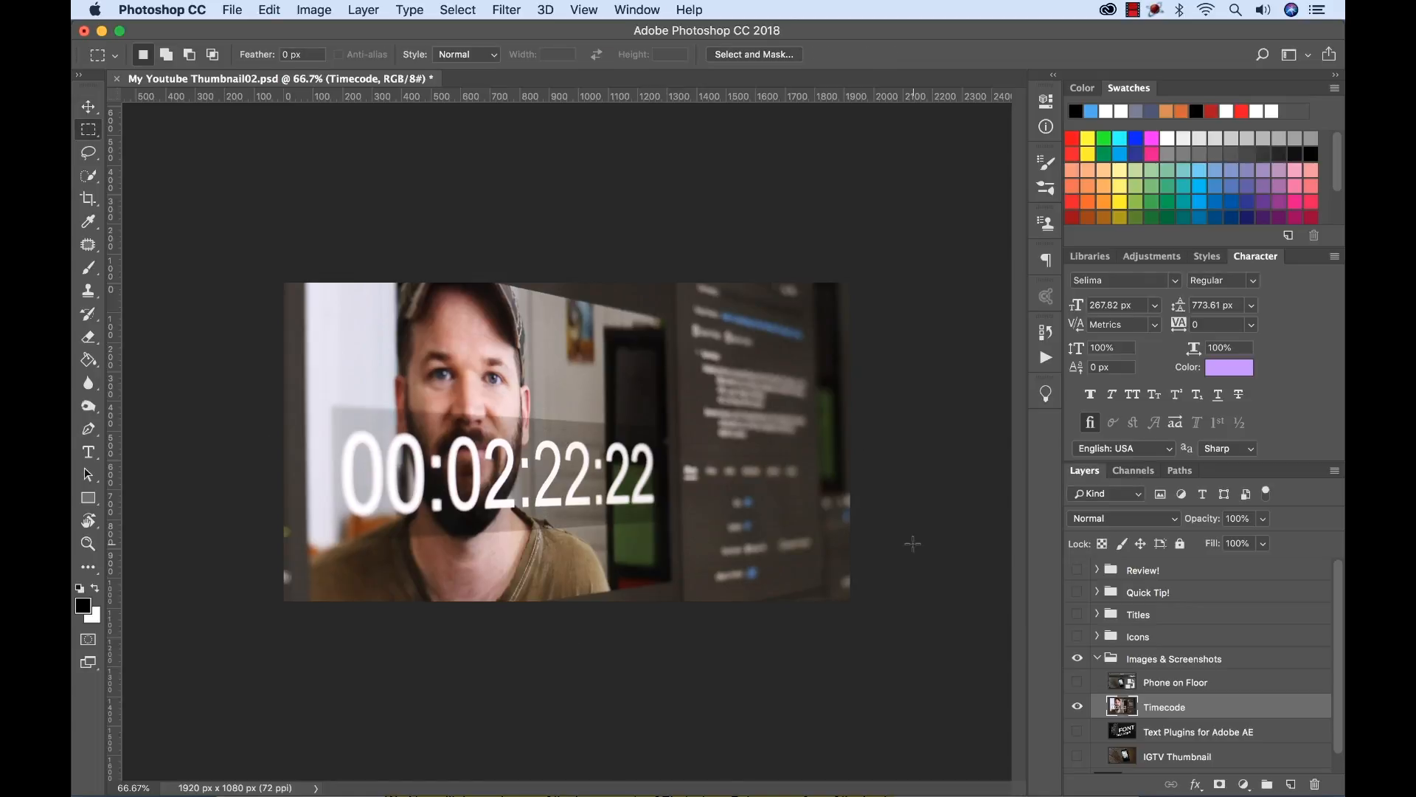
# Examine the document's dimensions, resolution and resampling settings in Image Size and close it without changes.
pyautogui.press('alt+super+i')
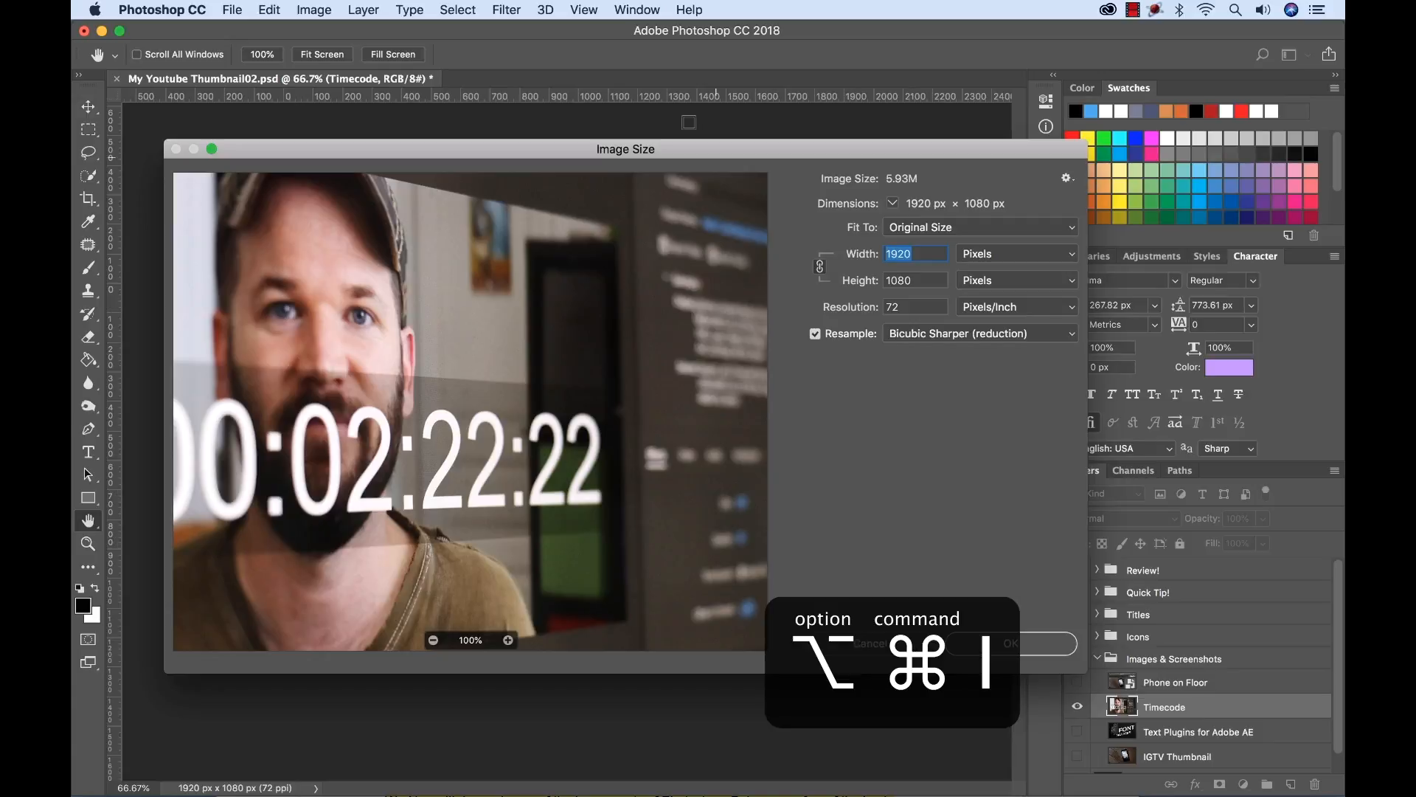
pyautogui.moveTo(688, 147); pyautogui.dragTo(677, 166)
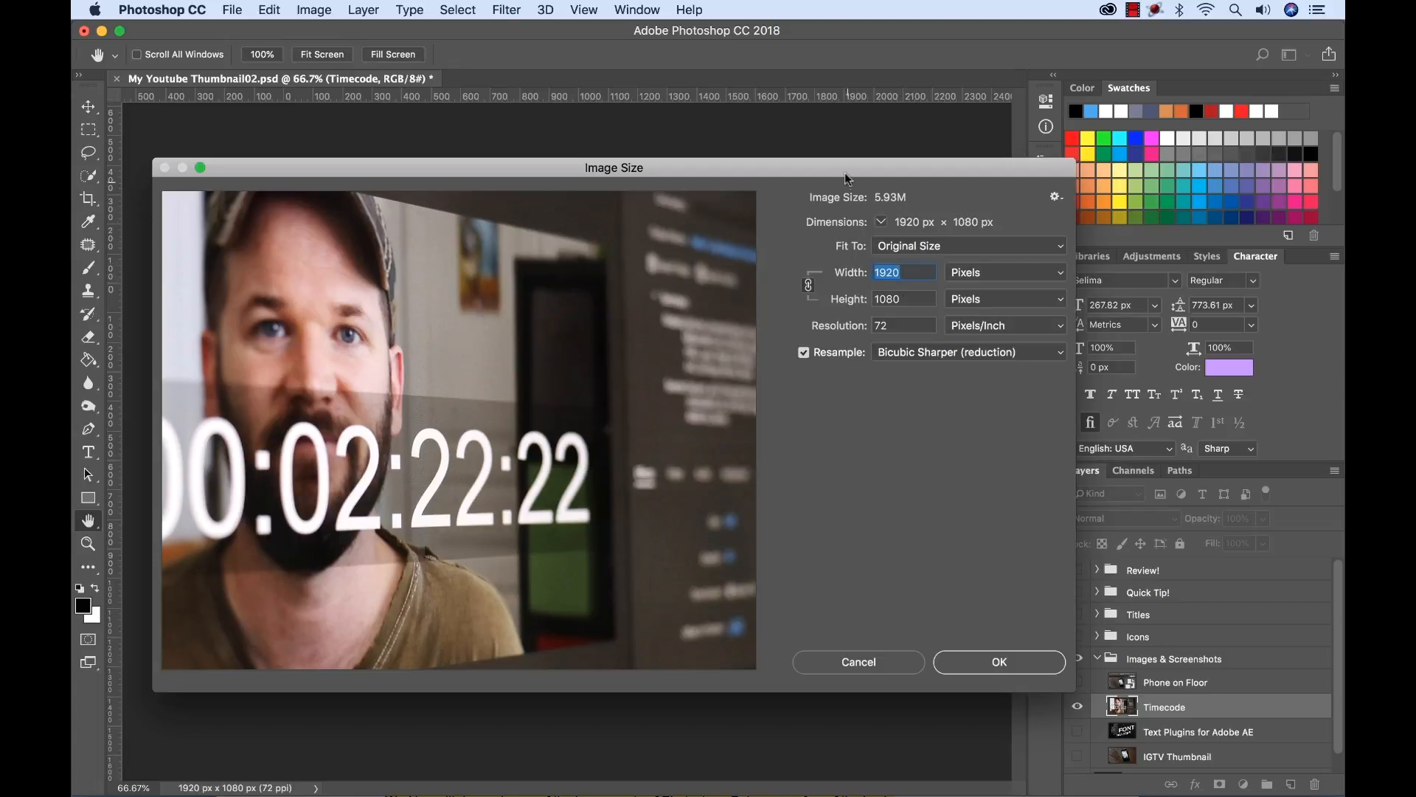
pyautogui.moveTo(845, 180); pyautogui.dragTo(858, 203)
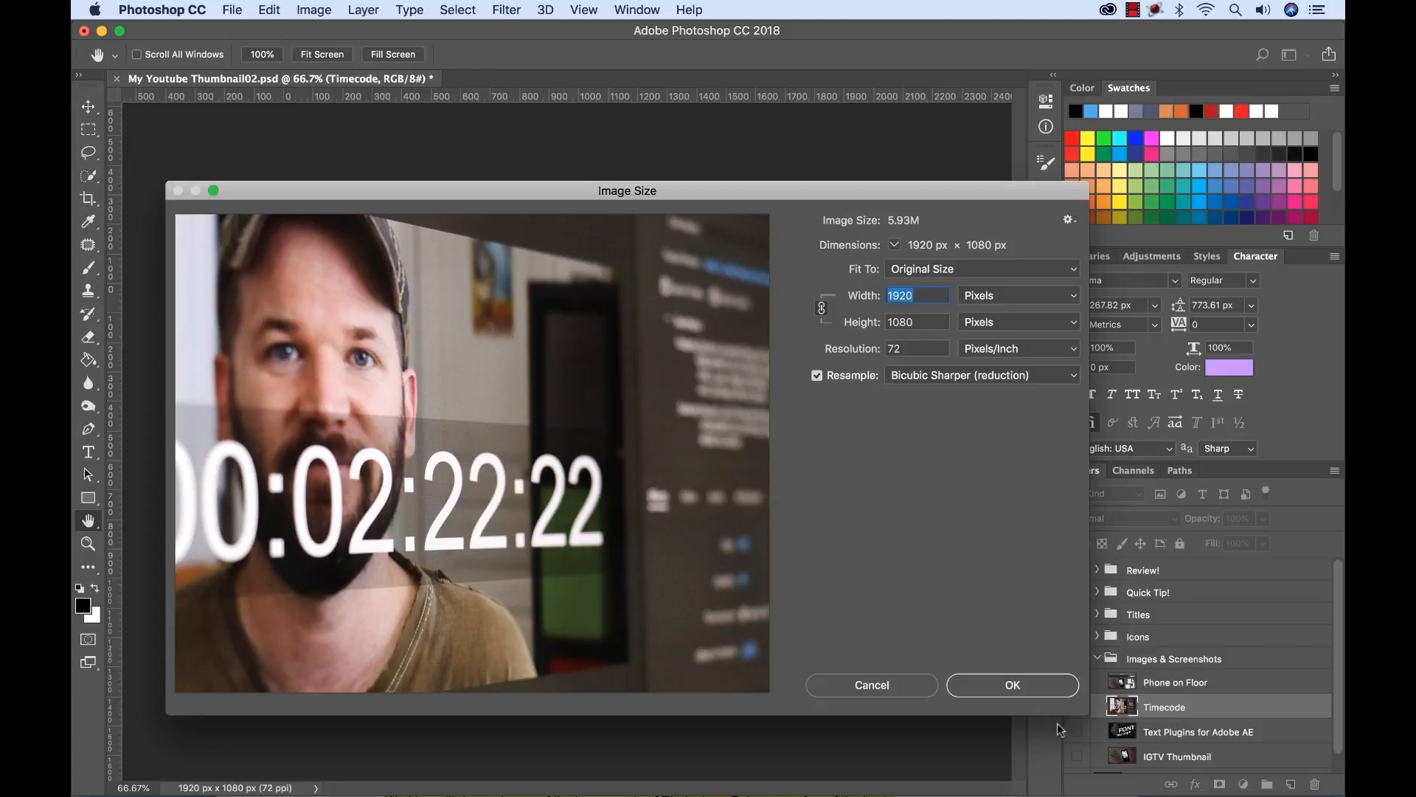
pyautogui.click(889, 695)
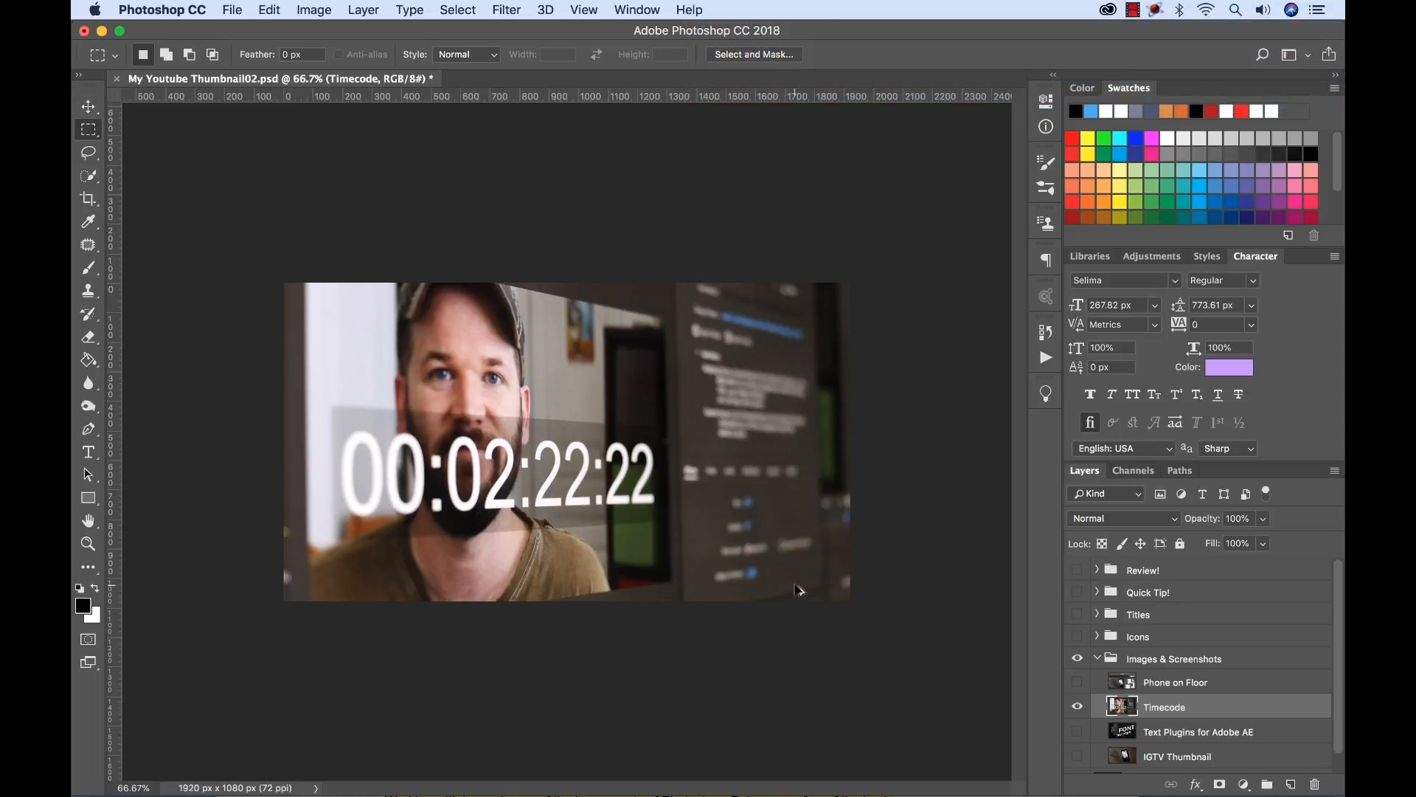
# Try reducing the canvas width to 1000 pixels, accepting the clipping, and undo the resize.
pyautogui.press('alt+super+c')
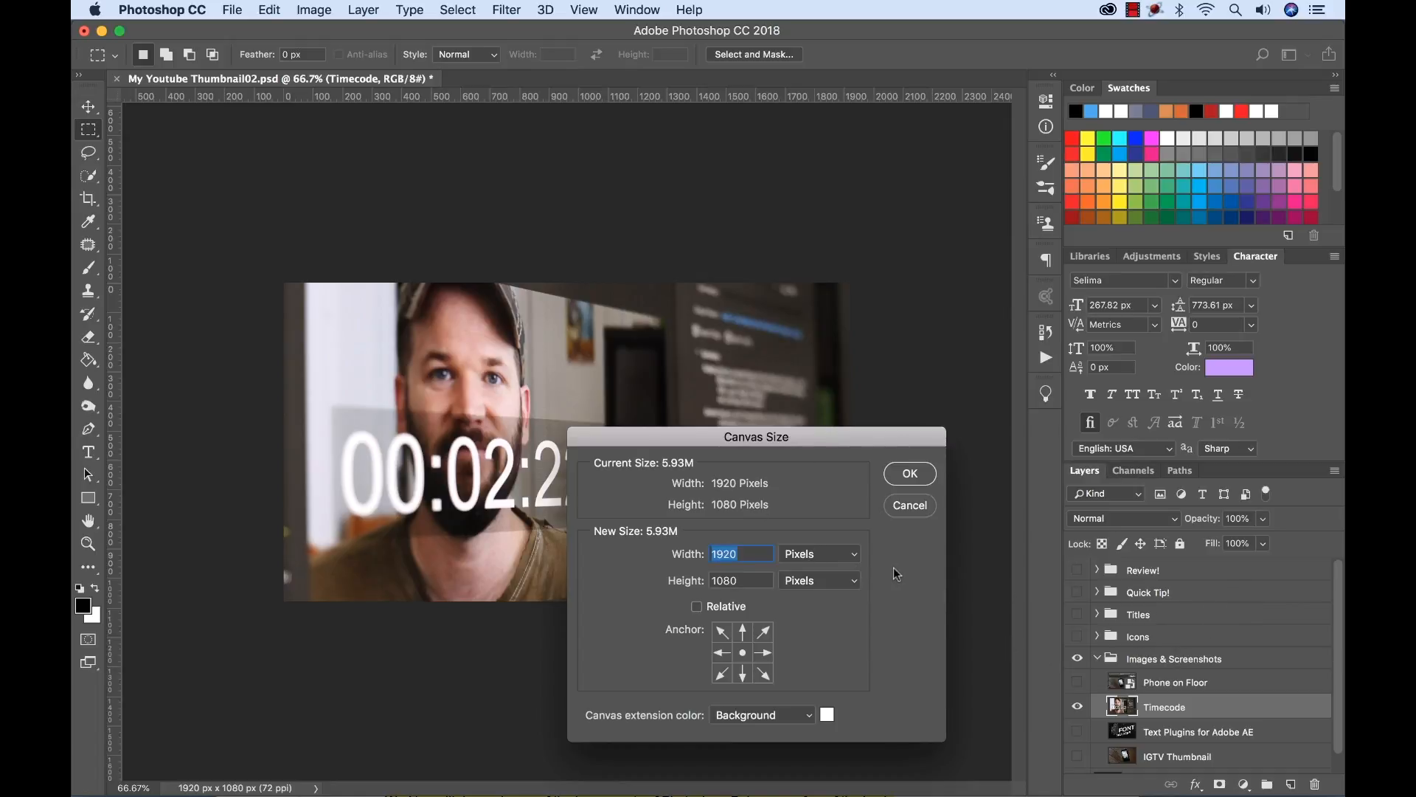
pyautogui.moveTo(836, 451); pyautogui.dragTo(814, 233)
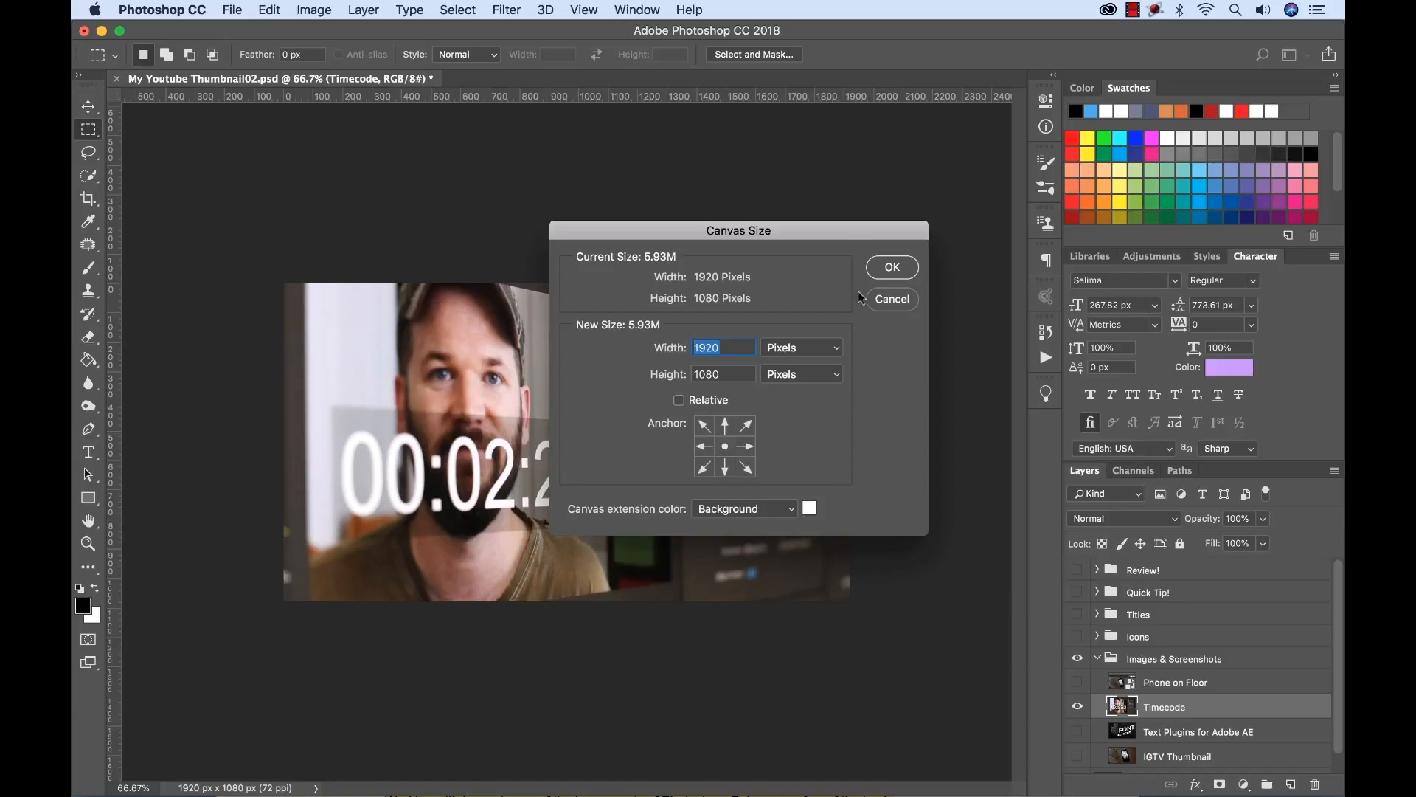
pyautogui.moveTo(826, 233); pyautogui.dragTo(847, 393)
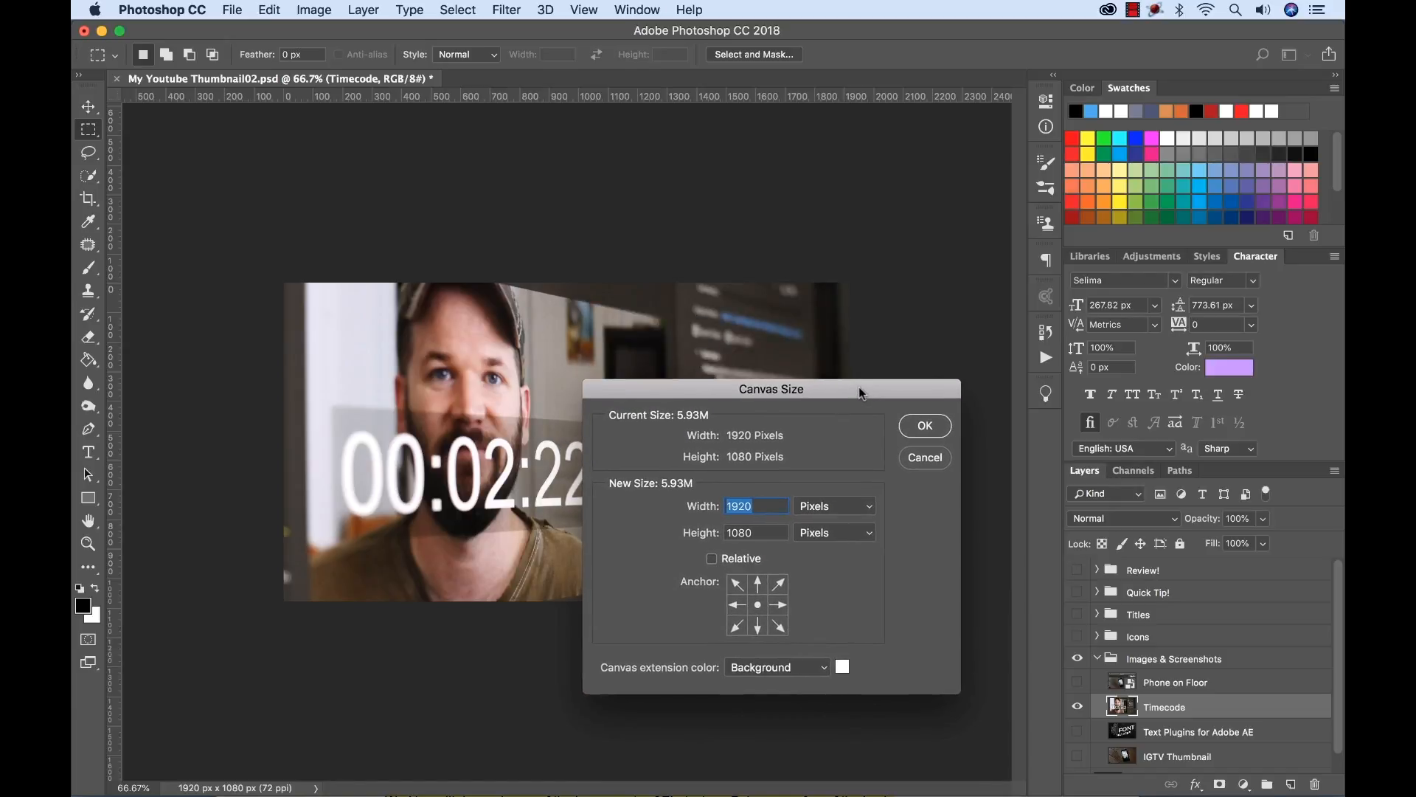
pyautogui.write('1000')
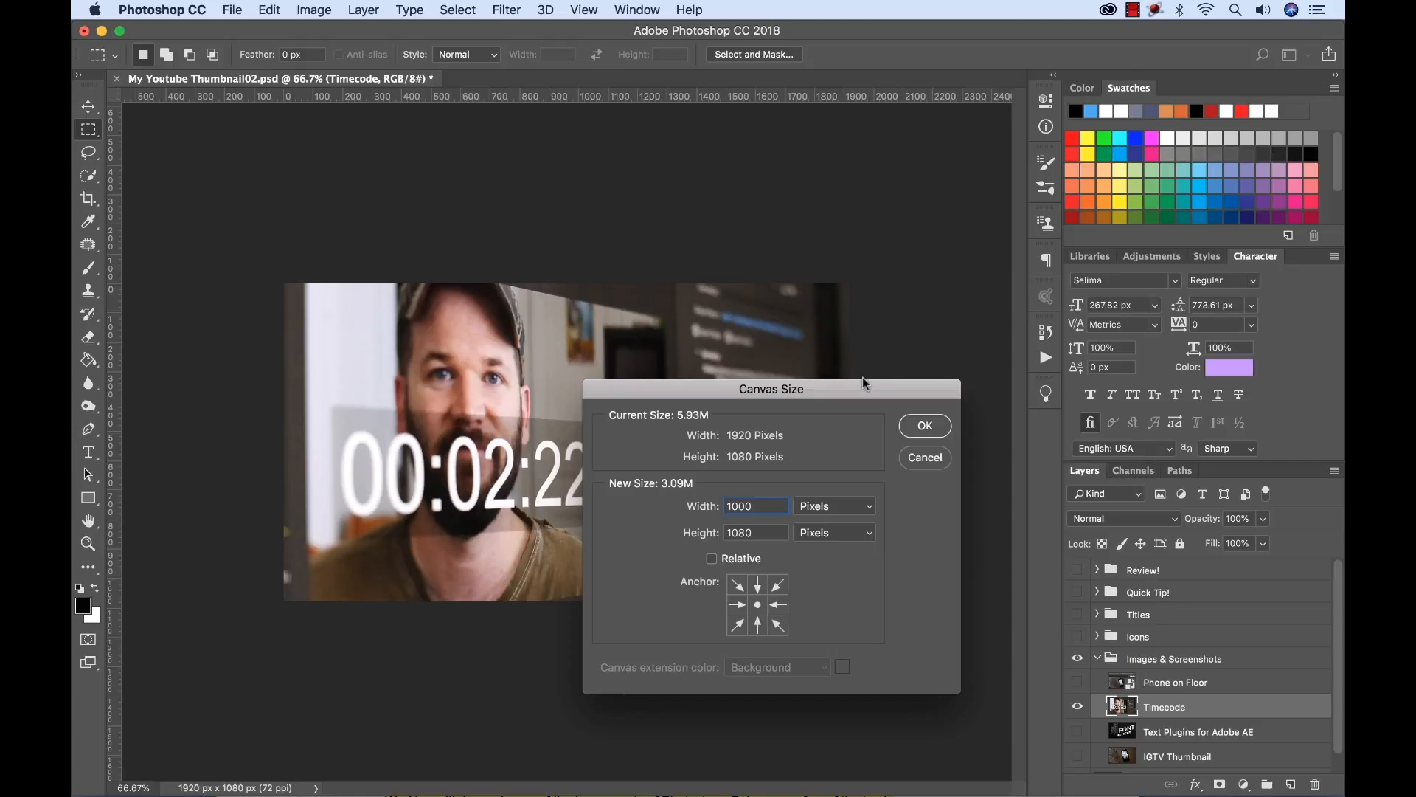
pyautogui.moveTo(865, 383); pyautogui.dragTo(859, 433)
pyautogui.click(933, 476)
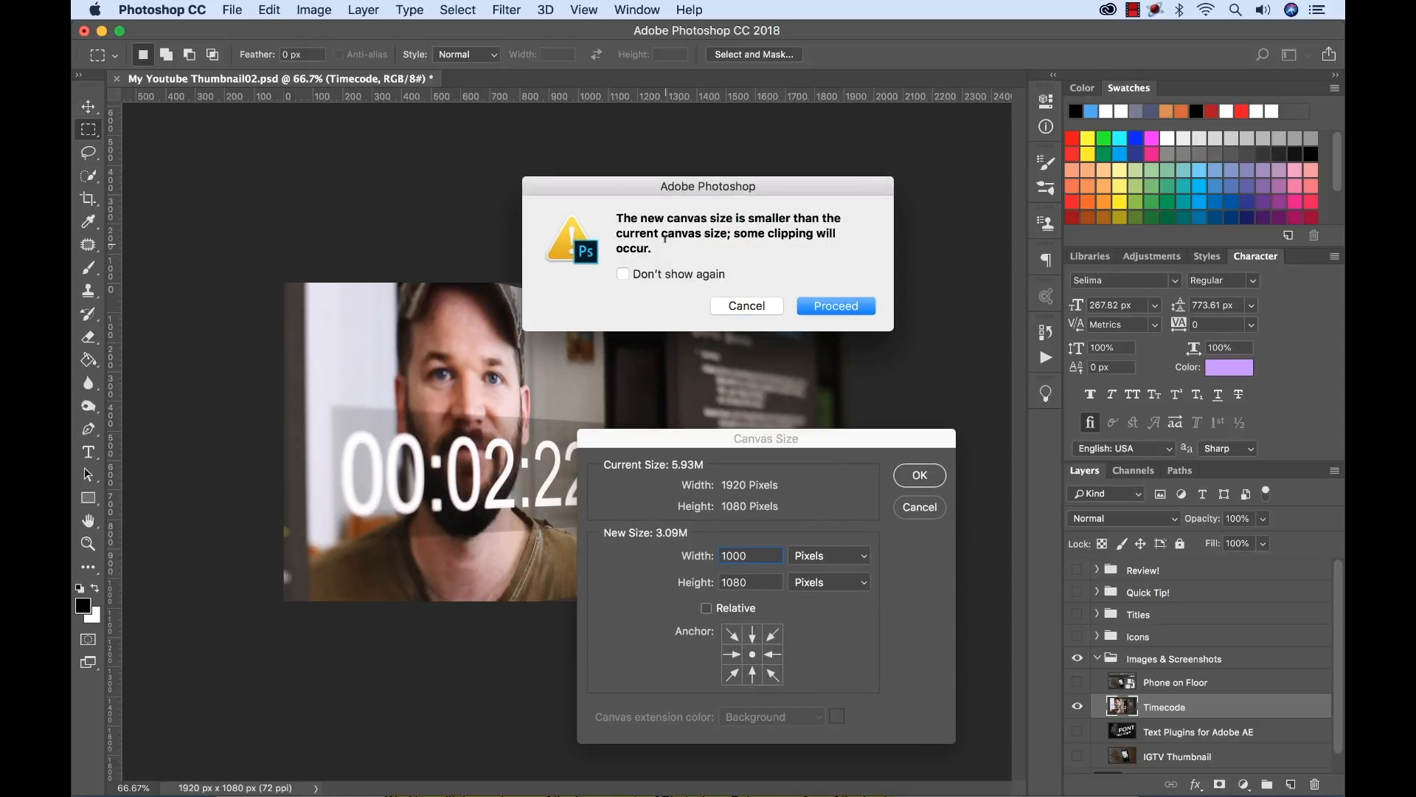
pyautogui.click(827, 308)
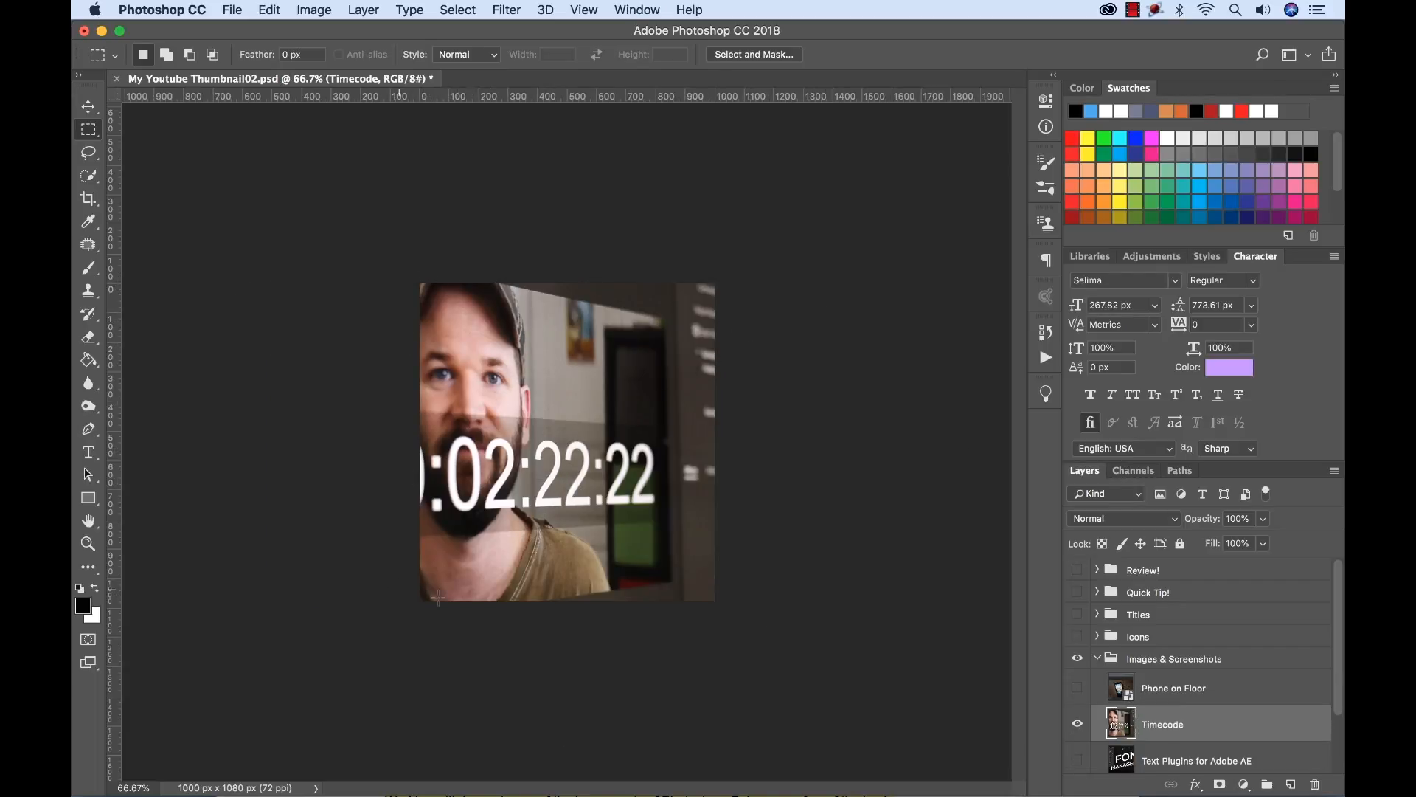
pyautogui.press('super+z')
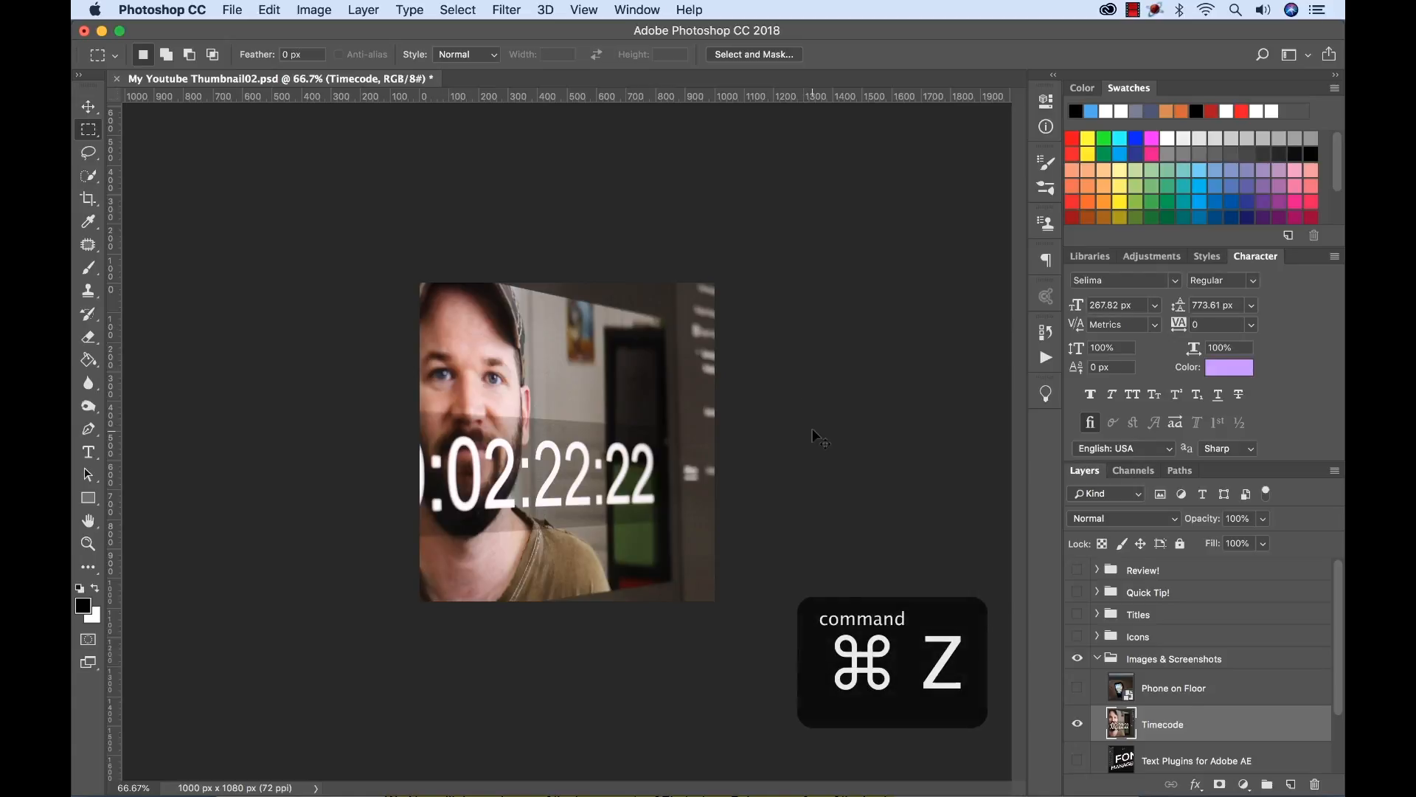
# Fit the image to the window and marquee-select its full-height left part up to about 1320 px.
pyautogui.press('super+0')
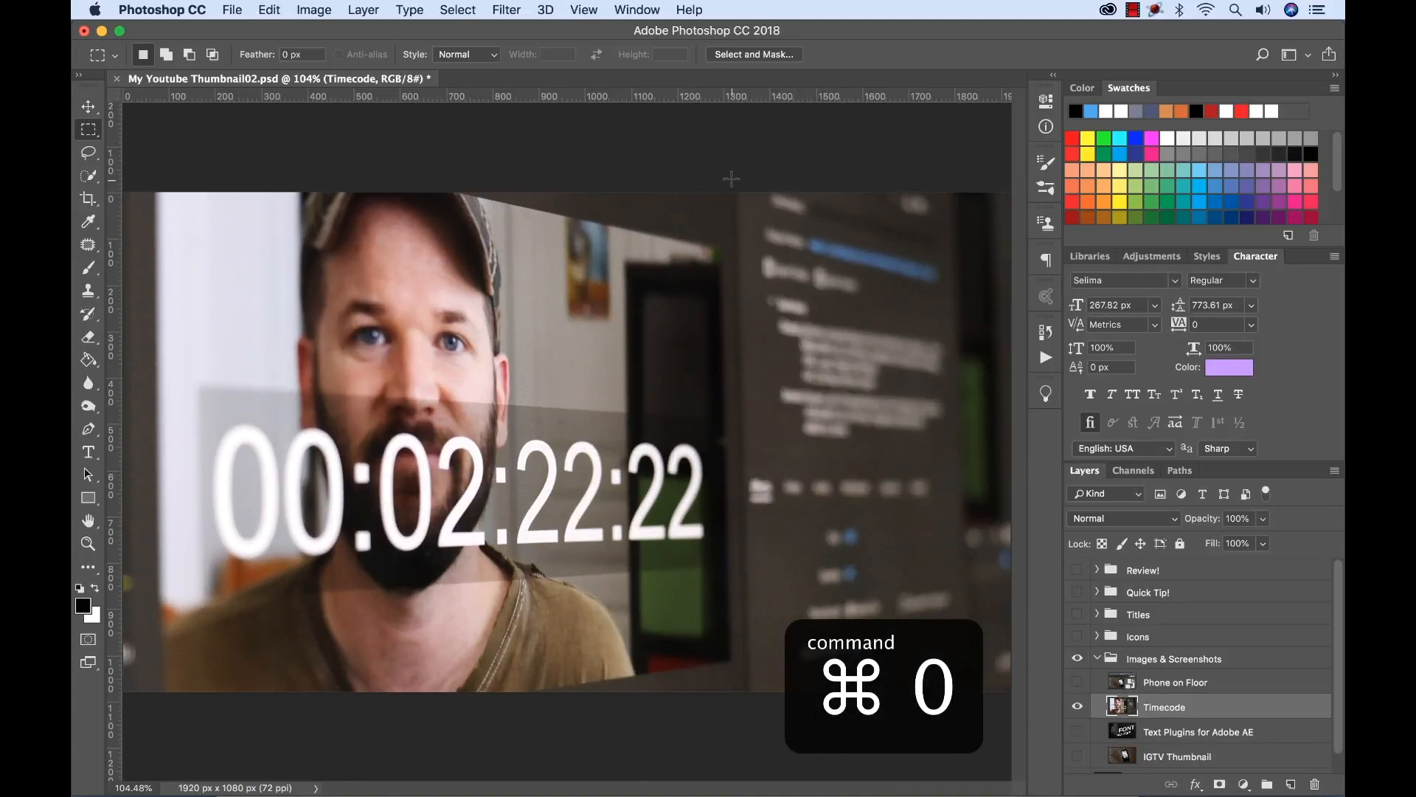
pyautogui.moveTo(736, 174); pyautogui.dragTo(100, 725)
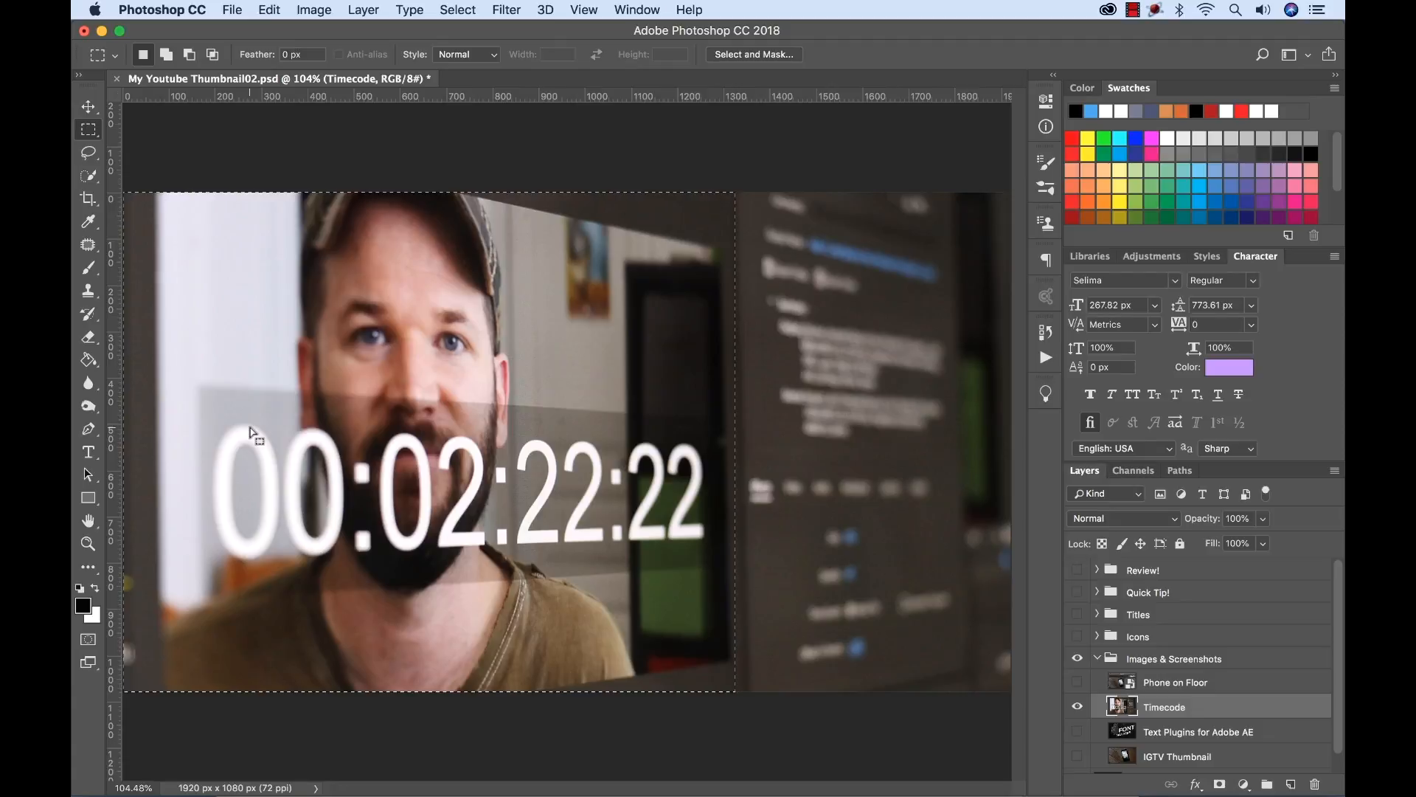
# Try shifting the highlight, shadow and midtone input levels of the selected area with Levels and cancel the adjustment.
pyautogui.press('super+l')
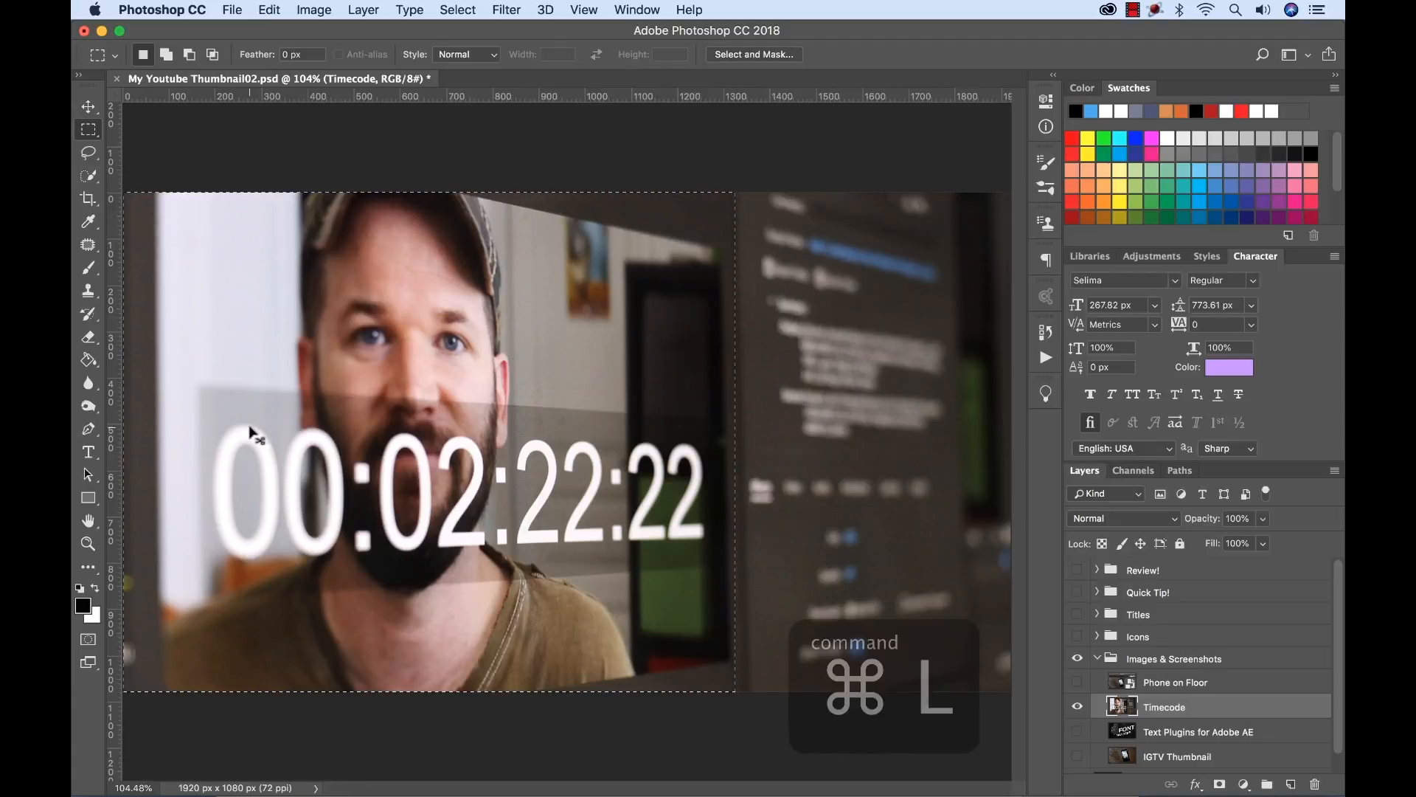
pyautogui.moveTo(1022, 323); pyautogui.dragTo(975, 305)
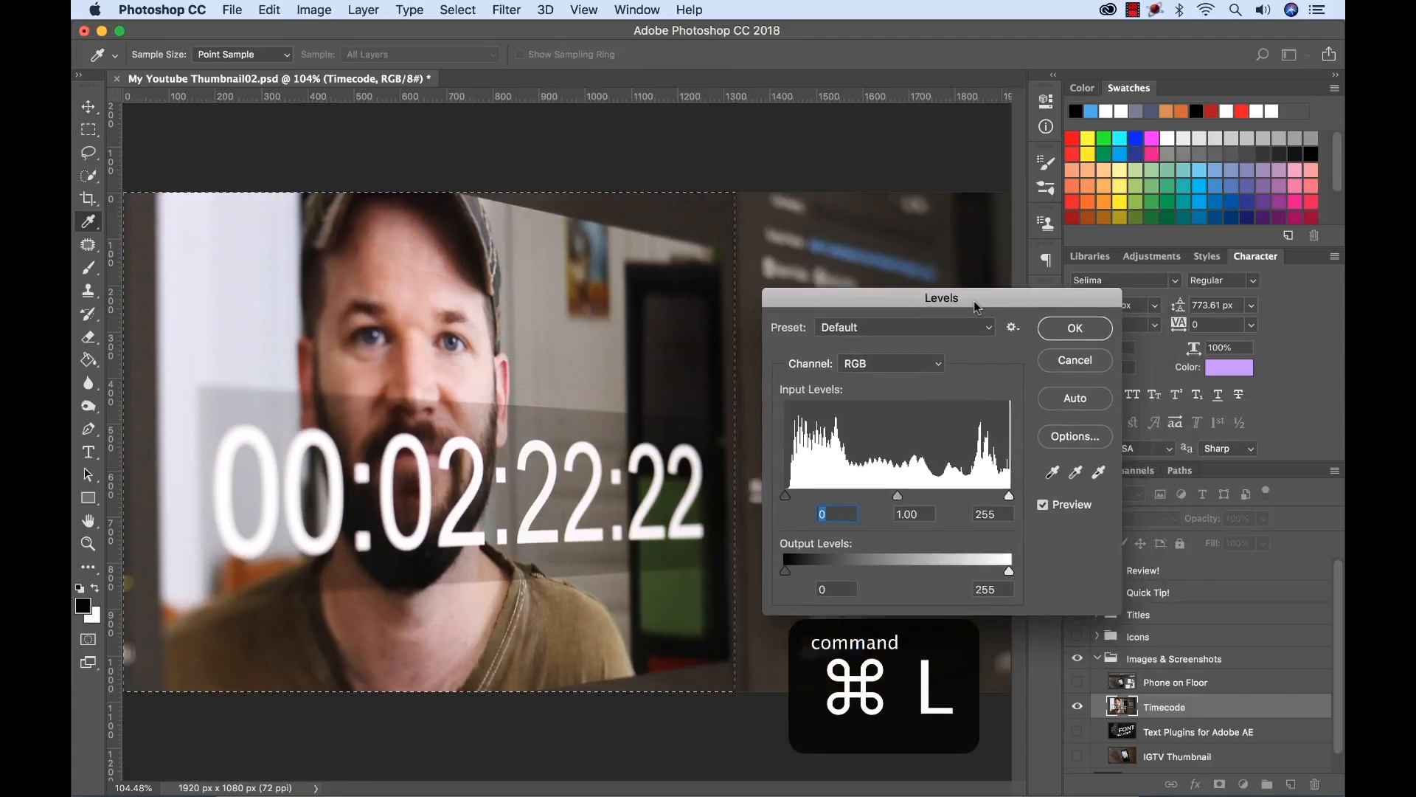
pyautogui.moveTo(1008, 494)
pyautogui.mouseDown()
pyautogui.moveTo(993, 495)
pyautogui.moveTo(1008, 495)
pyautogui.mouseUp()
pyautogui.click(784, 495)
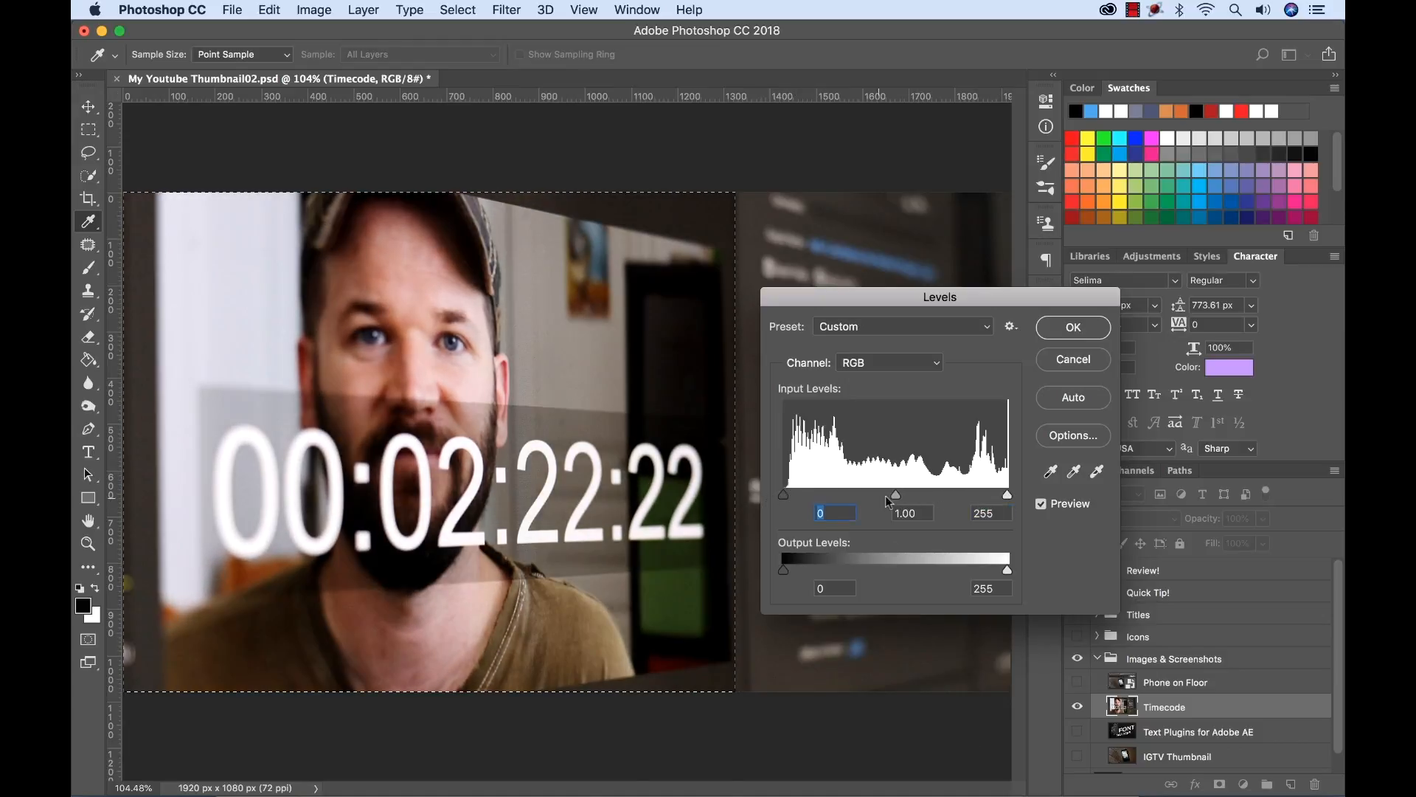
pyautogui.moveTo(897, 493)
pyautogui.mouseDown()
pyautogui.moveTo(911, 493)
pyautogui.moveTo(888, 491)
pyautogui.mouseUp()
pyautogui.click(1073, 361)
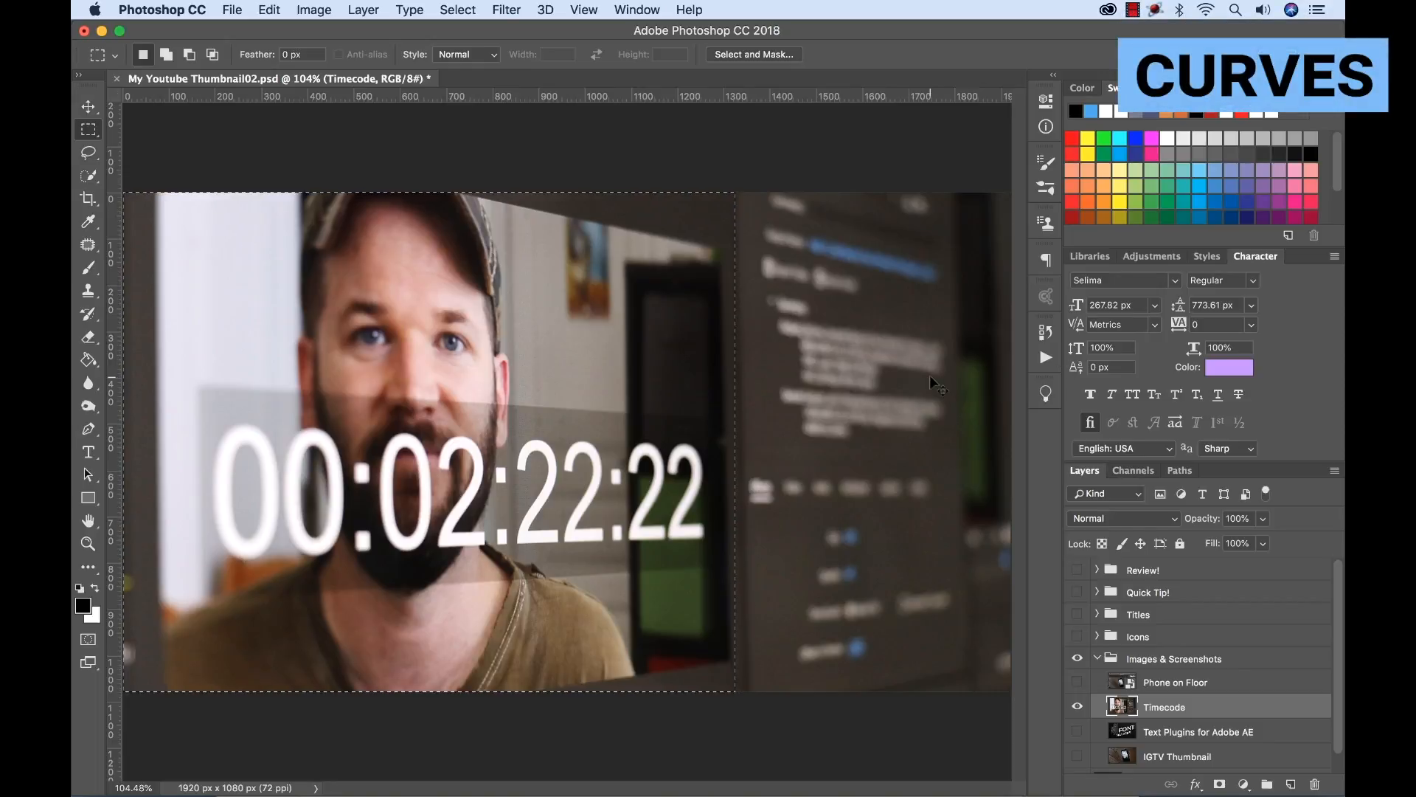
# Try darkening the selected area with Curves by lowering the highlight endpoint, and discard the adjustment.
pyautogui.press('super+m')
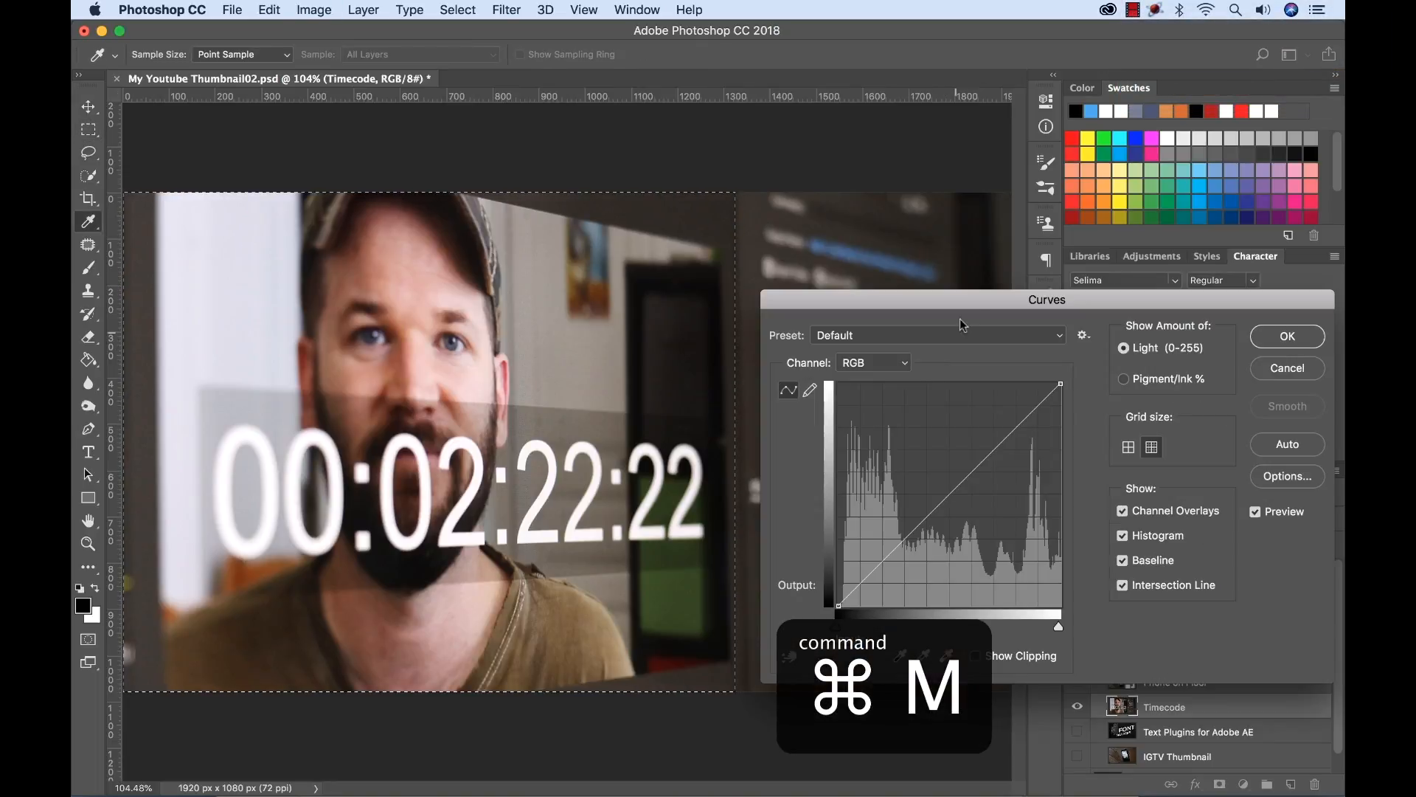
pyautogui.moveTo(958, 295); pyautogui.dragTo(781, 380)
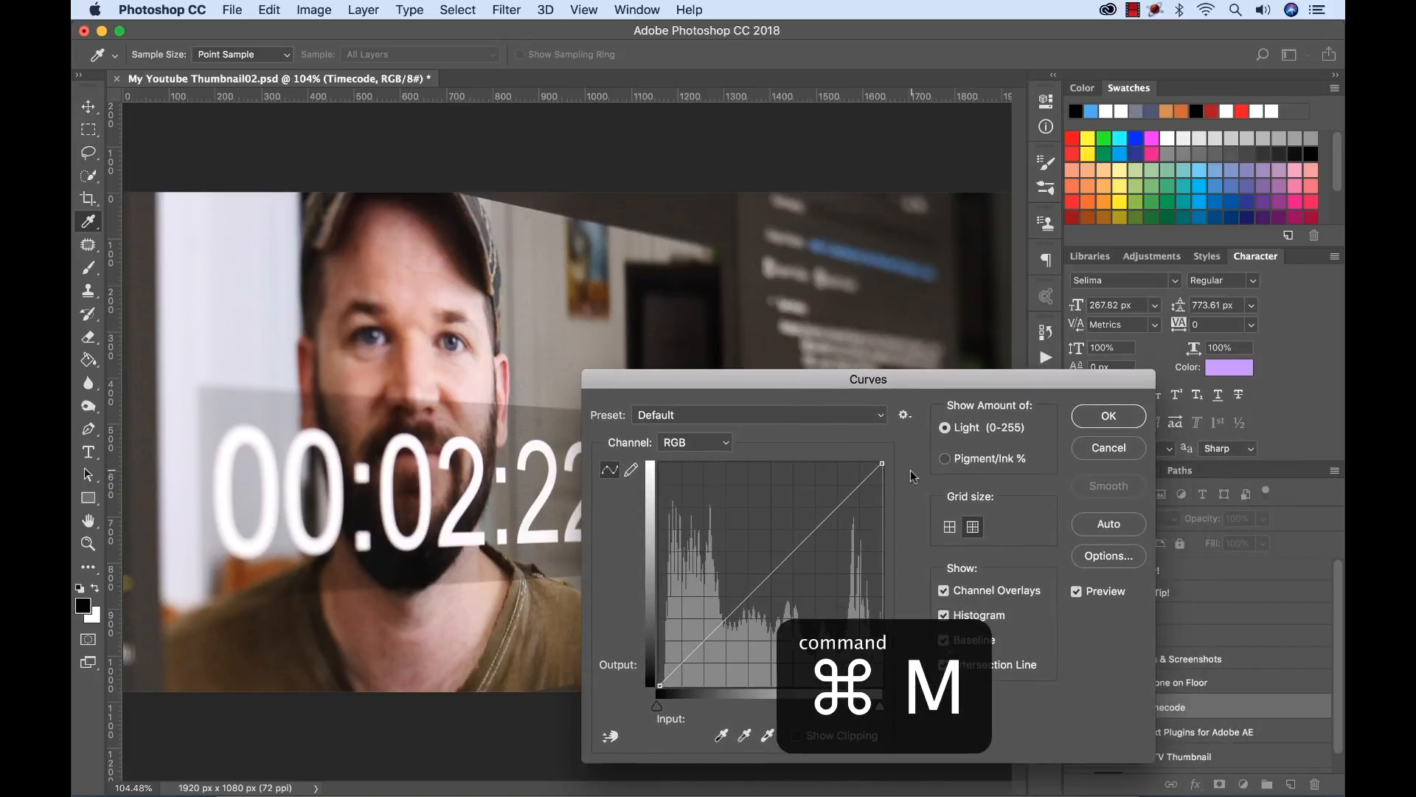
pyautogui.moveTo(885, 466); pyautogui.dragTo(899, 526)
pyautogui.moveTo(876, 390); pyautogui.dragTo(464, 569)
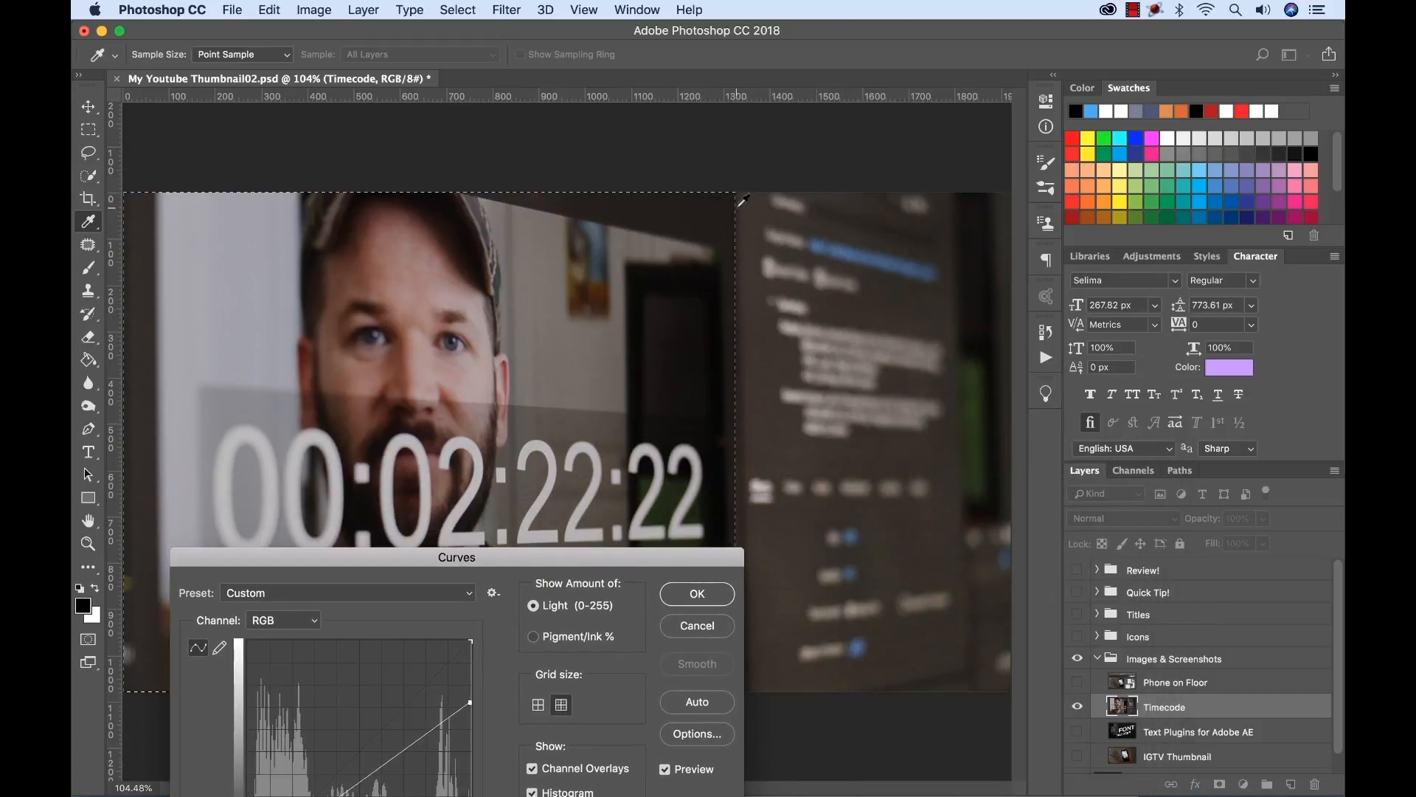
pyautogui.moveTo(640, 569); pyautogui.dragTo(965, 254)
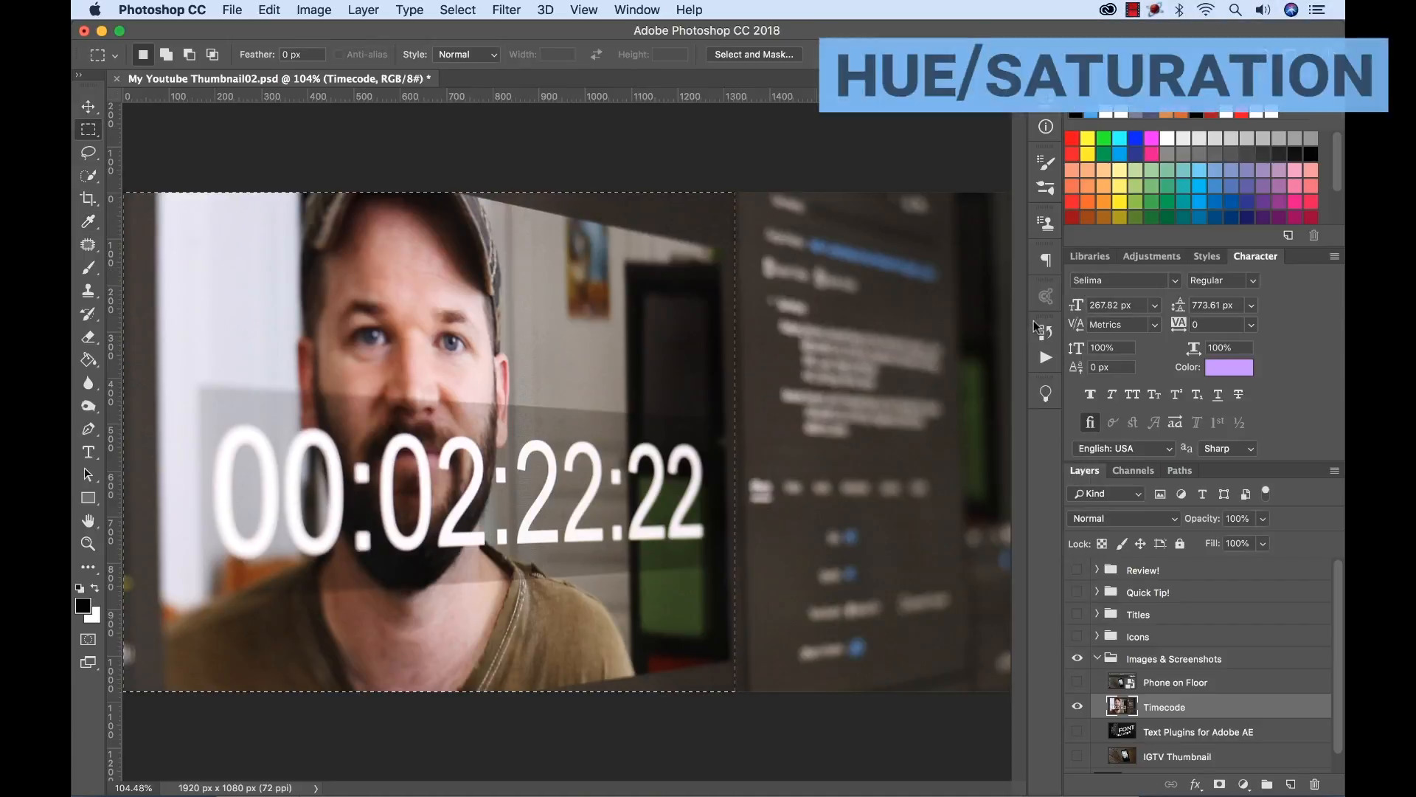
# Try a Hue/Saturation adjustment on the selected area of the Timecode layer.
pyautogui.press('super+u')
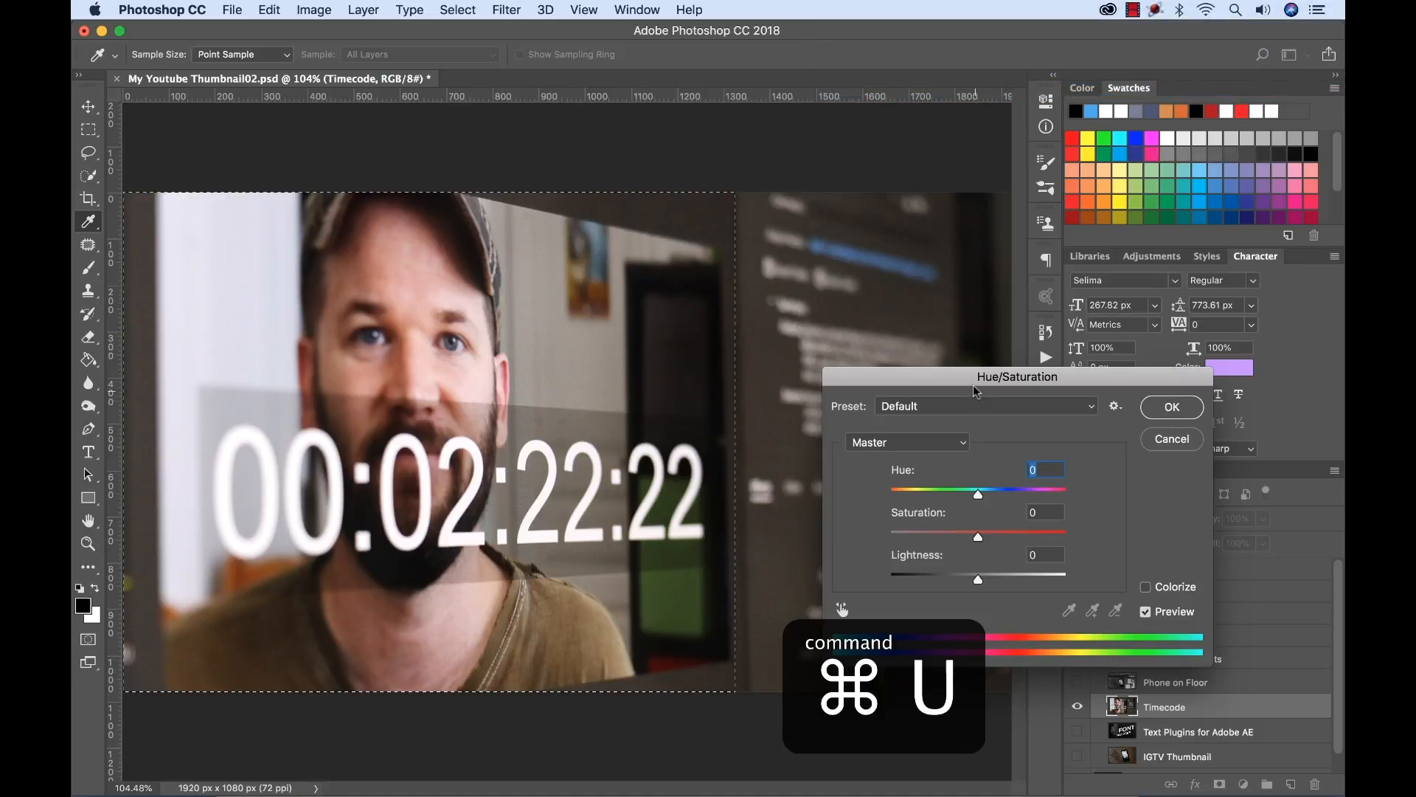
pyautogui.moveTo(976, 391); pyautogui.dragTo(883, 323)
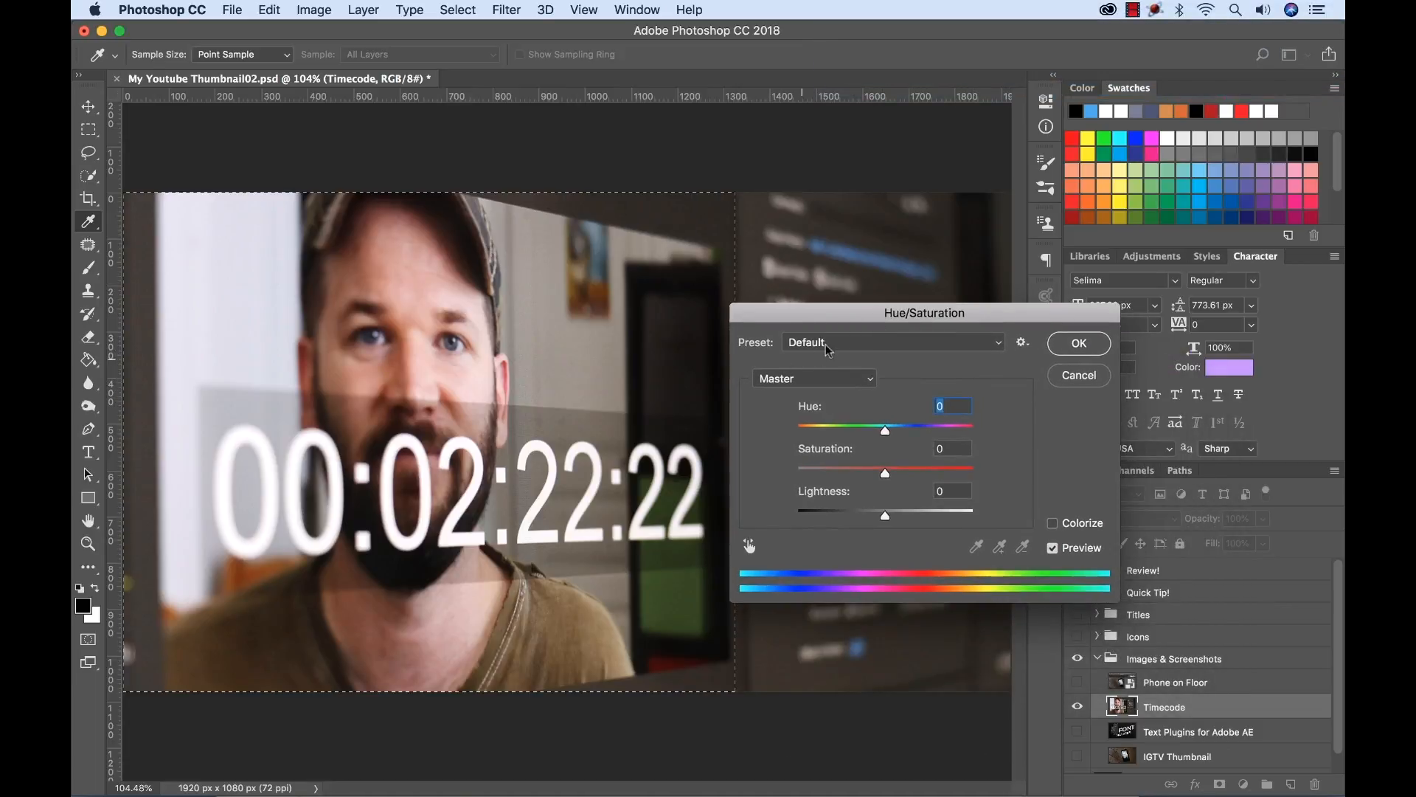
pyautogui.moveTo(974, 319); pyautogui.dragTo(1057, 320)
pyautogui.moveTo(972, 434); pyautogui.dragTo(942, 515)
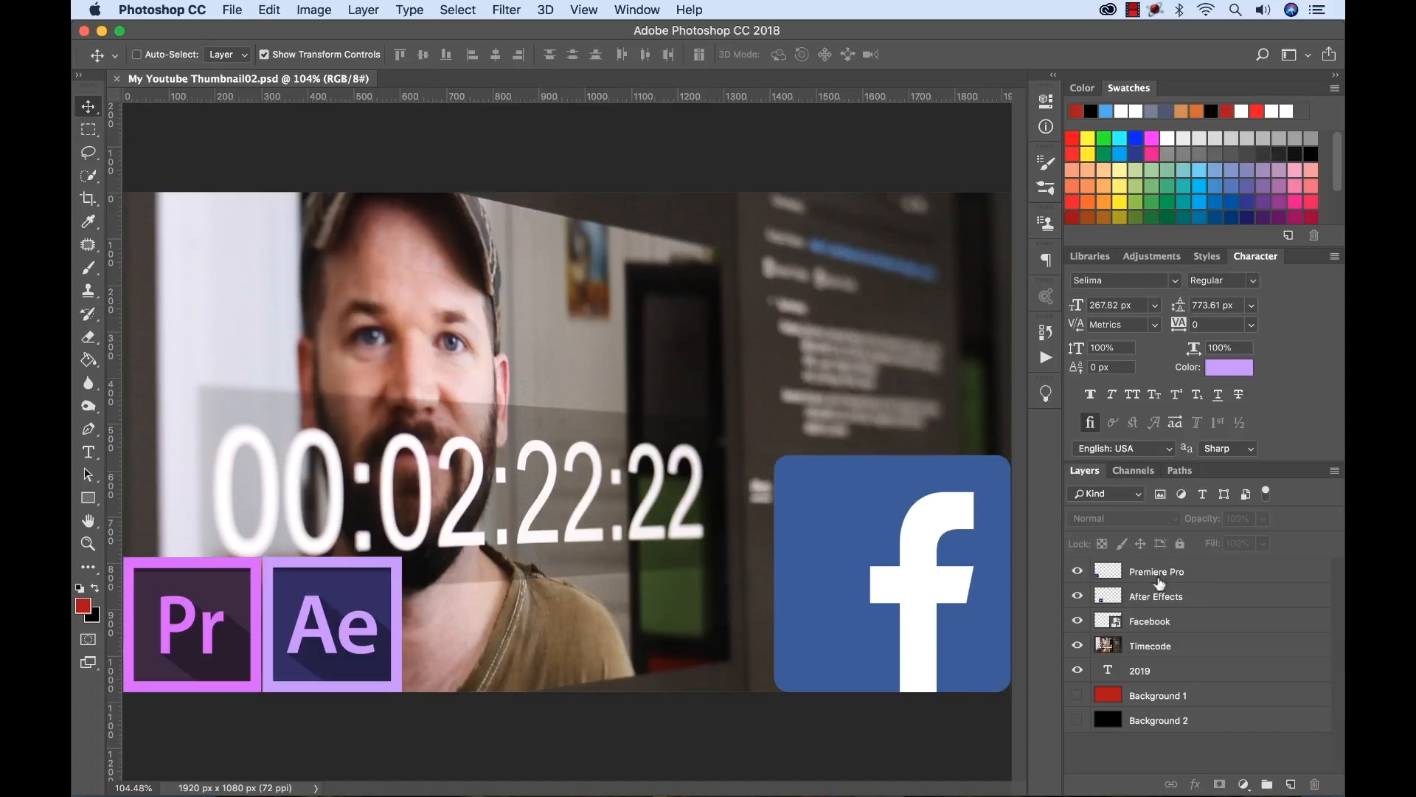
# Create a new layer with default settings above the Timecode layer using the New Layer dialog, and delete it.
pyautogui.click(1134, 647)
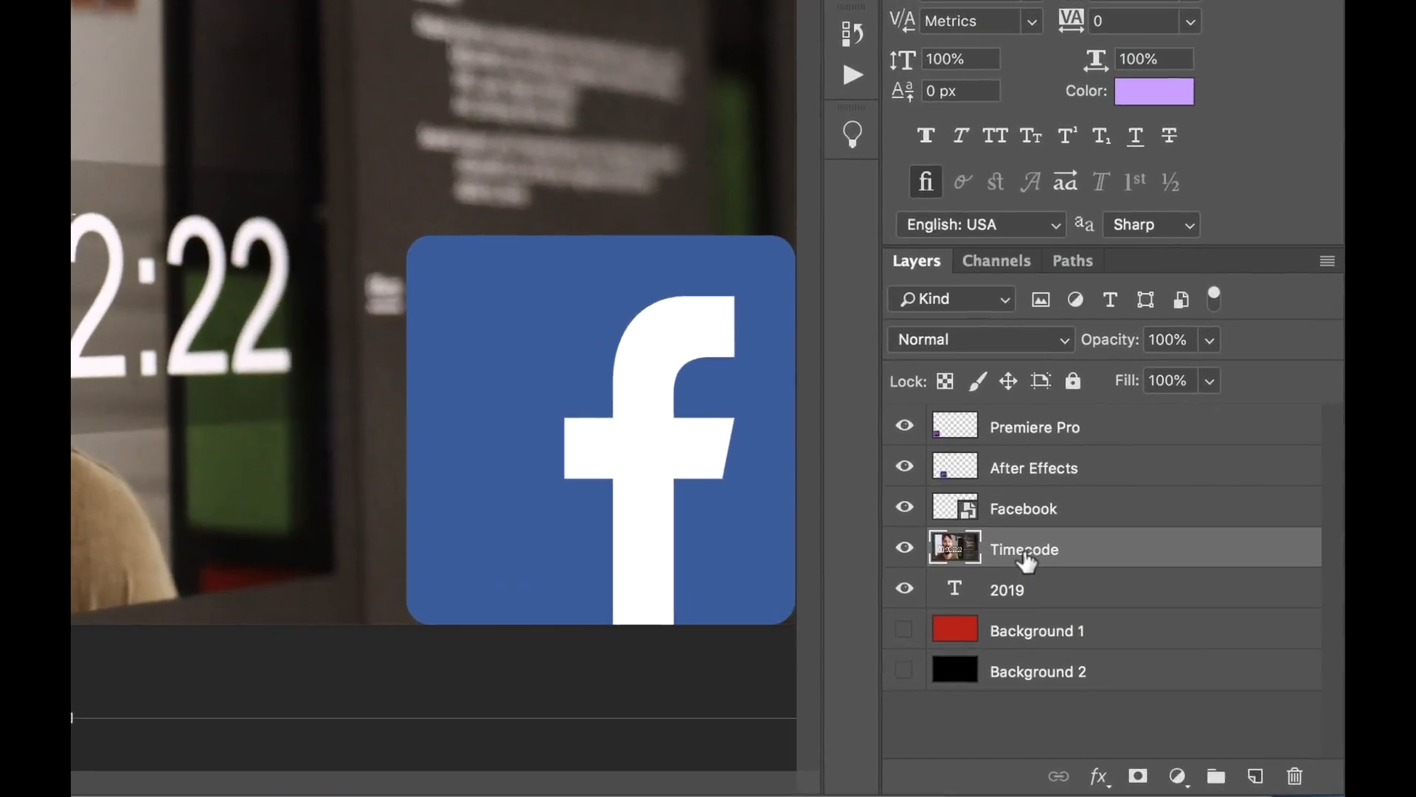
pyautogui.press('shift+super+n')
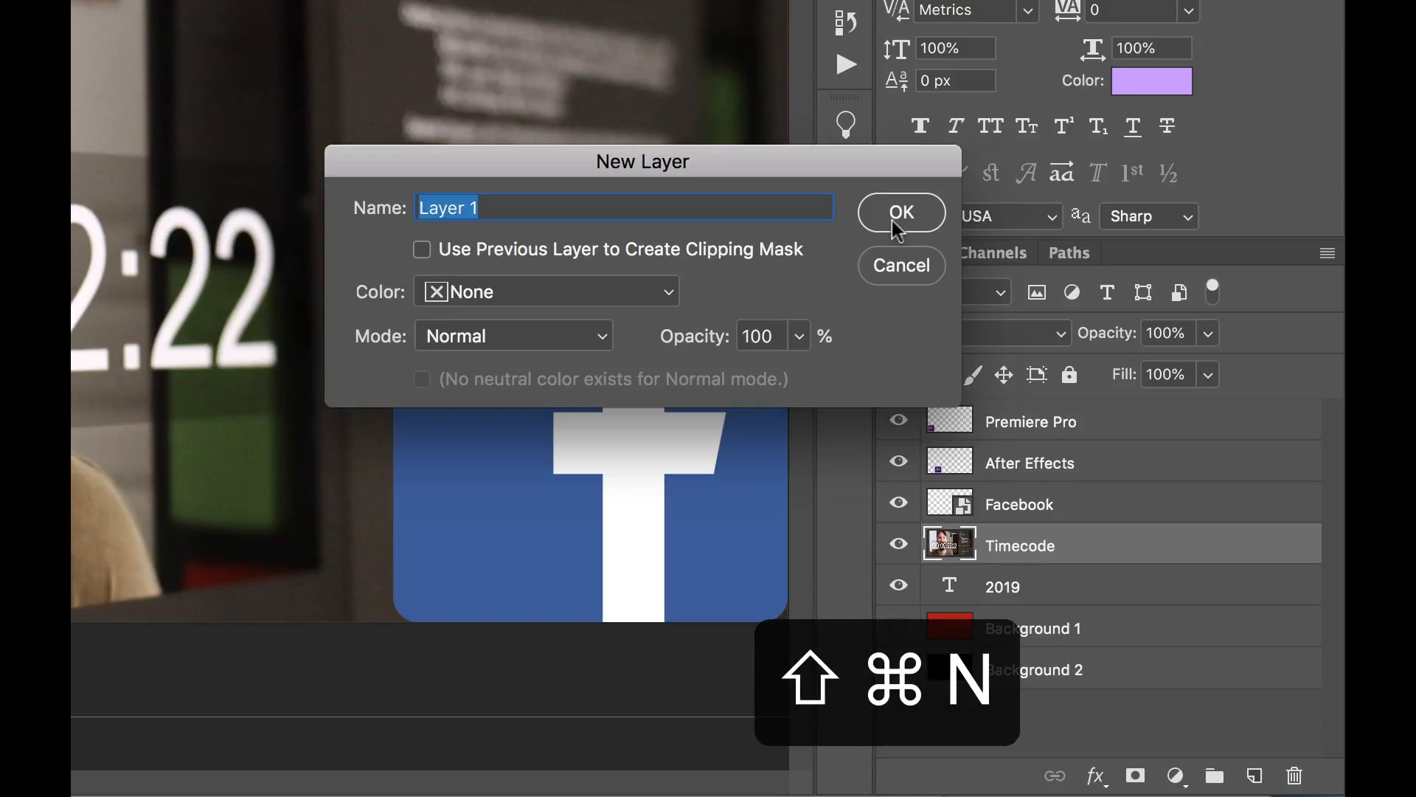
pyautogui.click(898, 229)
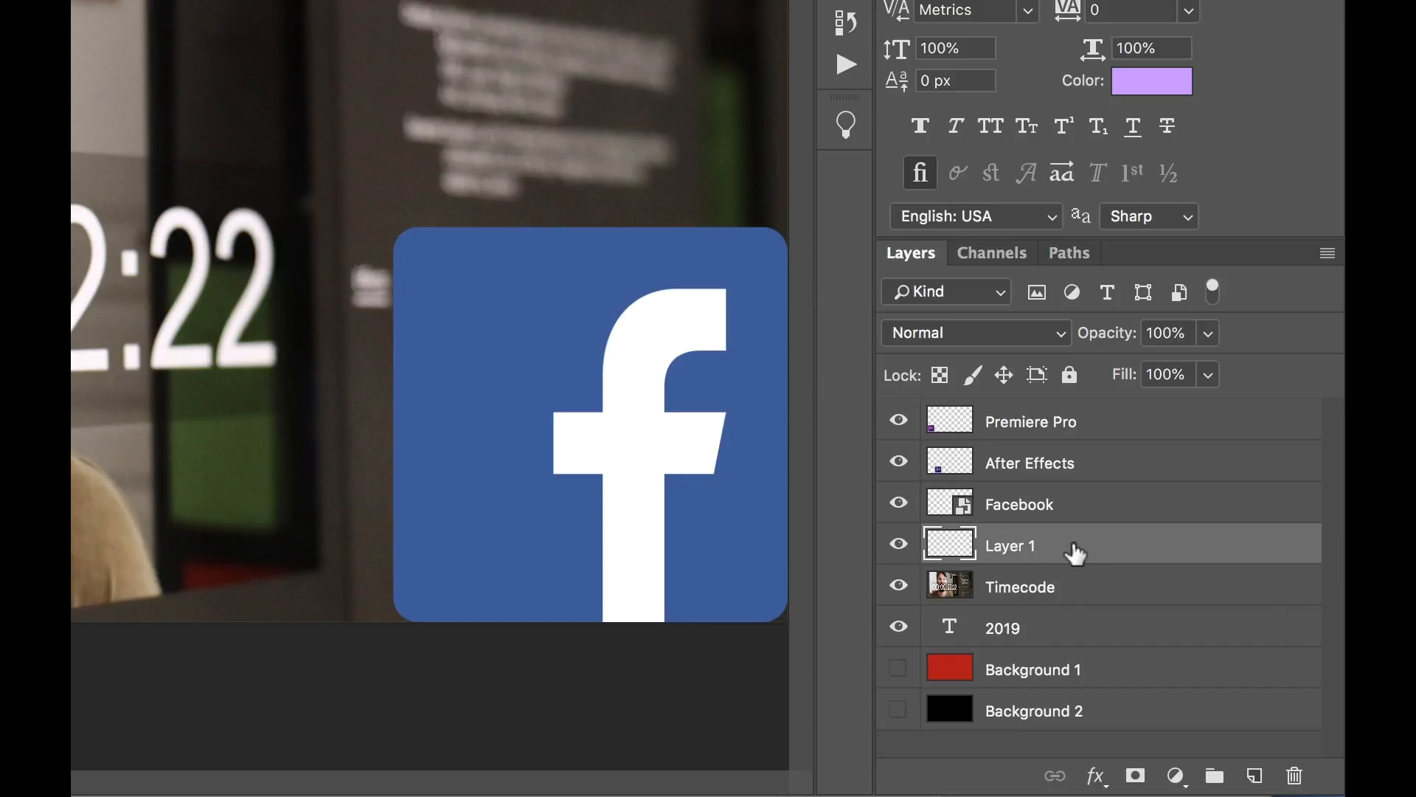
pyautogui.press('BackSpace')
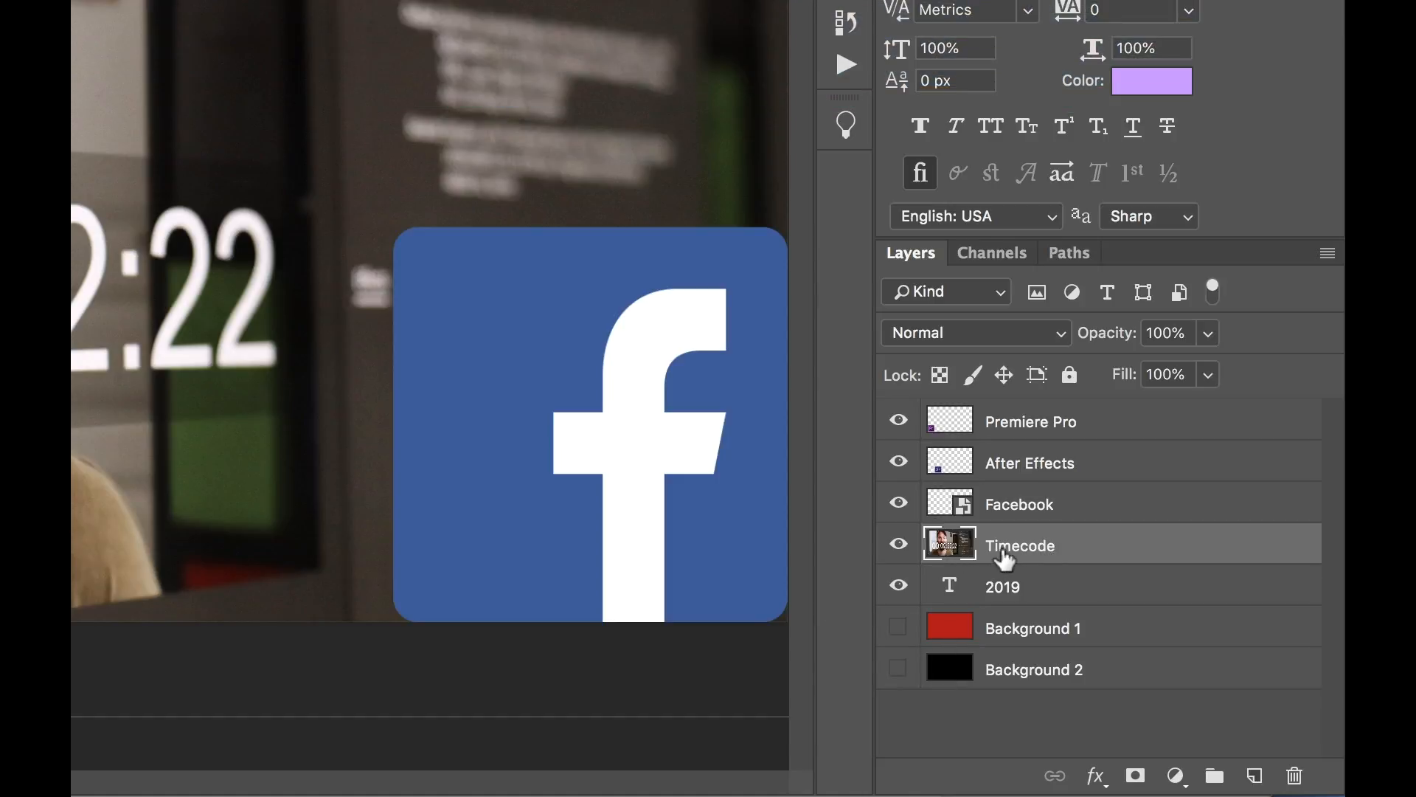
# Add an empty layer directly beneath the Timecode layer, delete it and reselect the Timecode layer.
pyautogui.press('super')
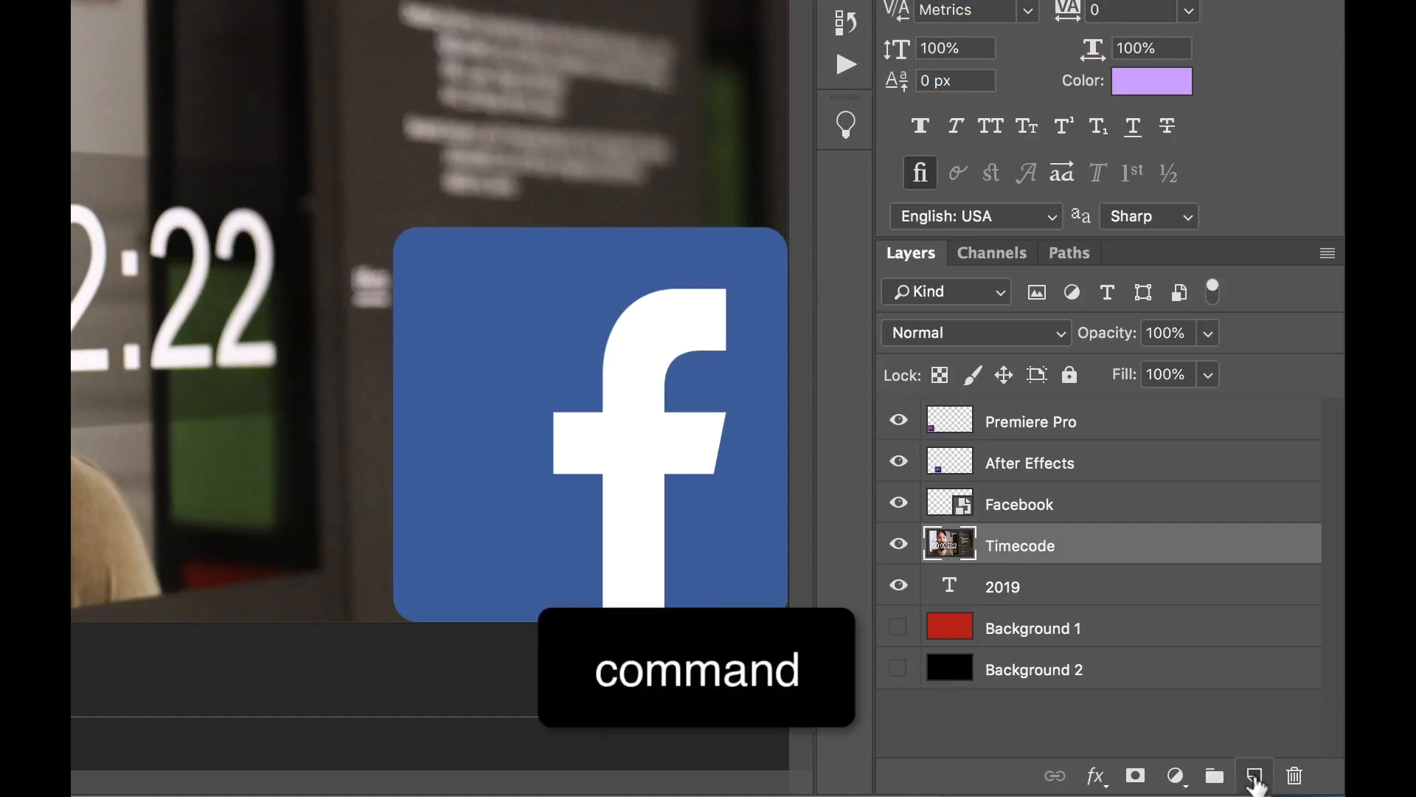
pyautogui.keyDown('super'); pyautogui.click(1256, 779); pyautogui.keyUp('super')
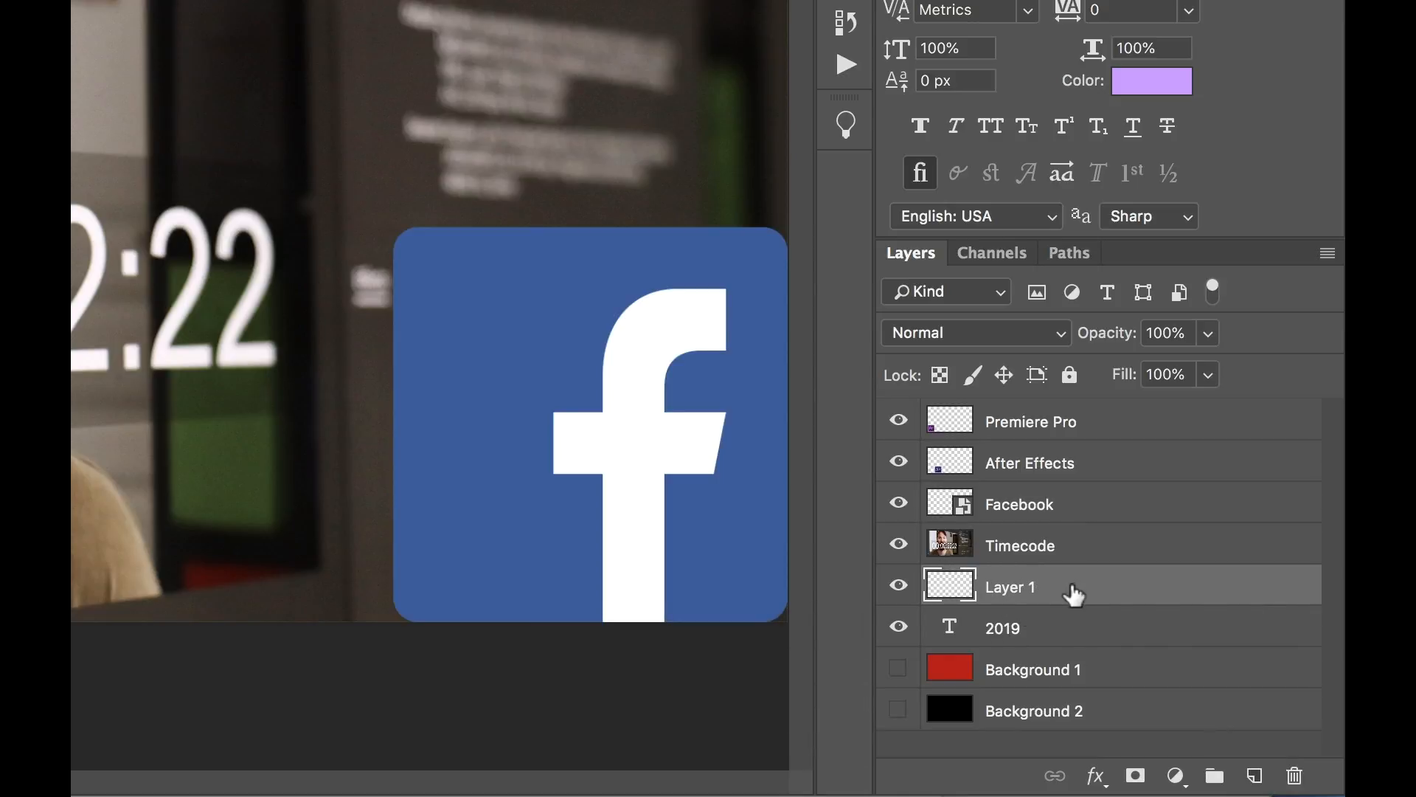
pyautogui.press('BackSpace')
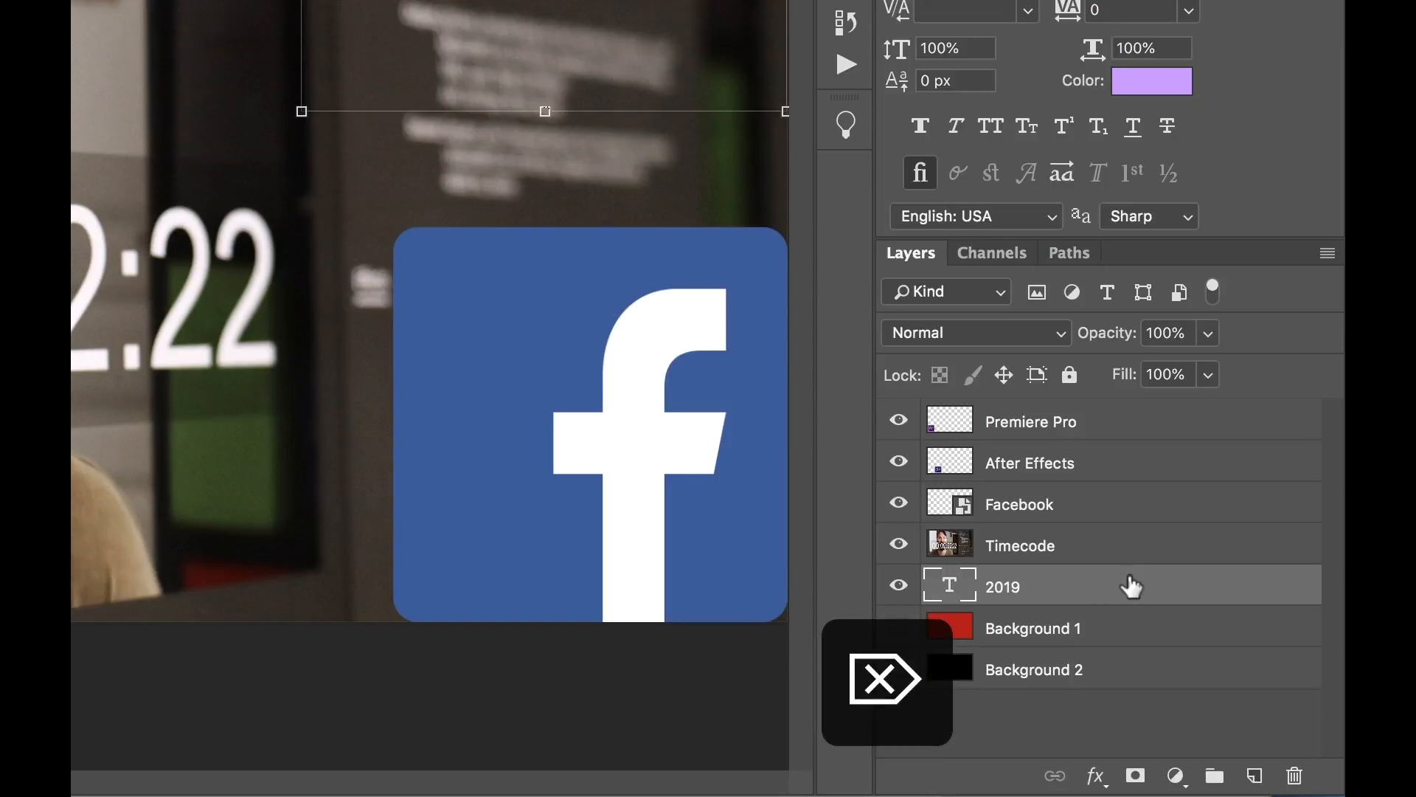
pyautogui.click(1092, 547)
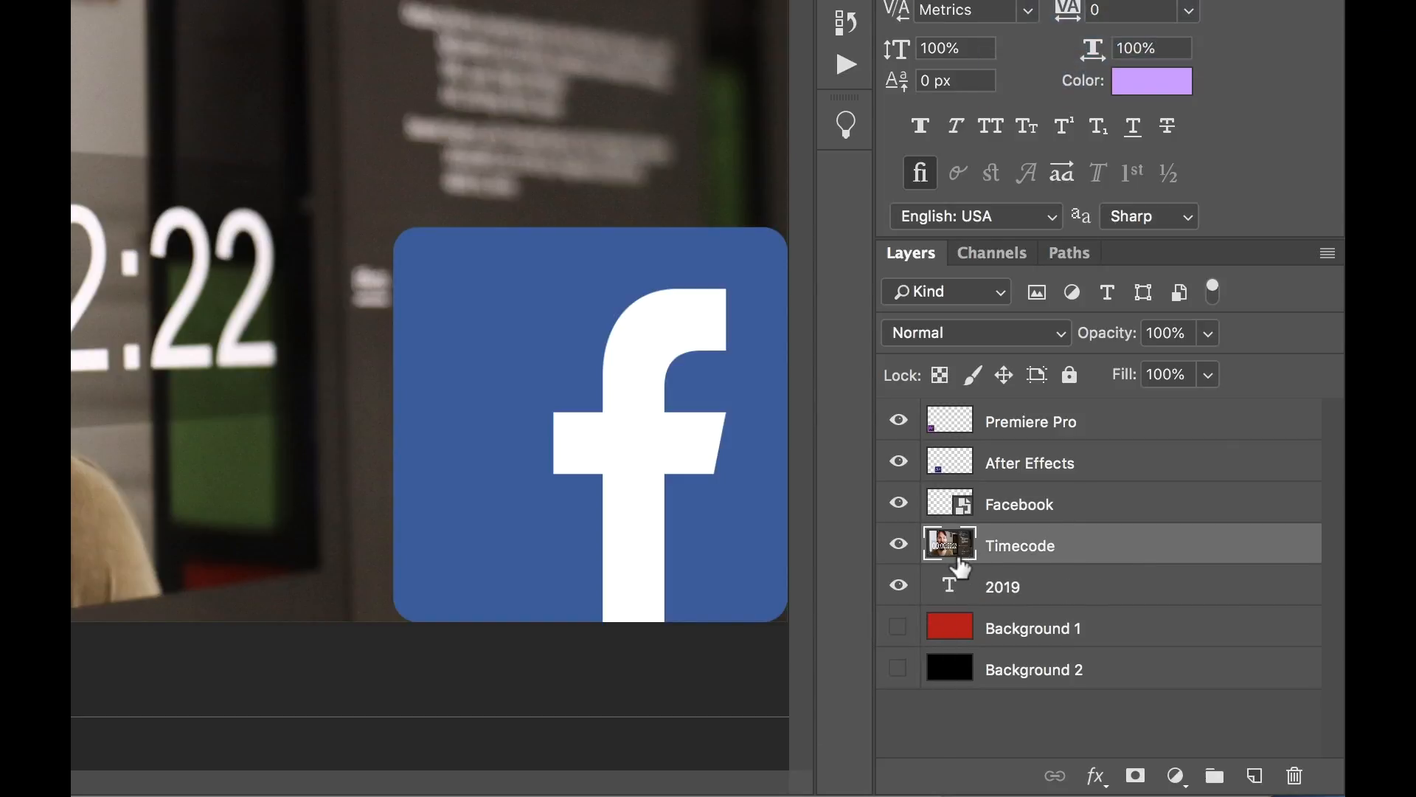
# Duplicate the After Effects layer and move the copy about 200 px right and 220 px up from the original icon.
pyautogui.click(1048, 470)
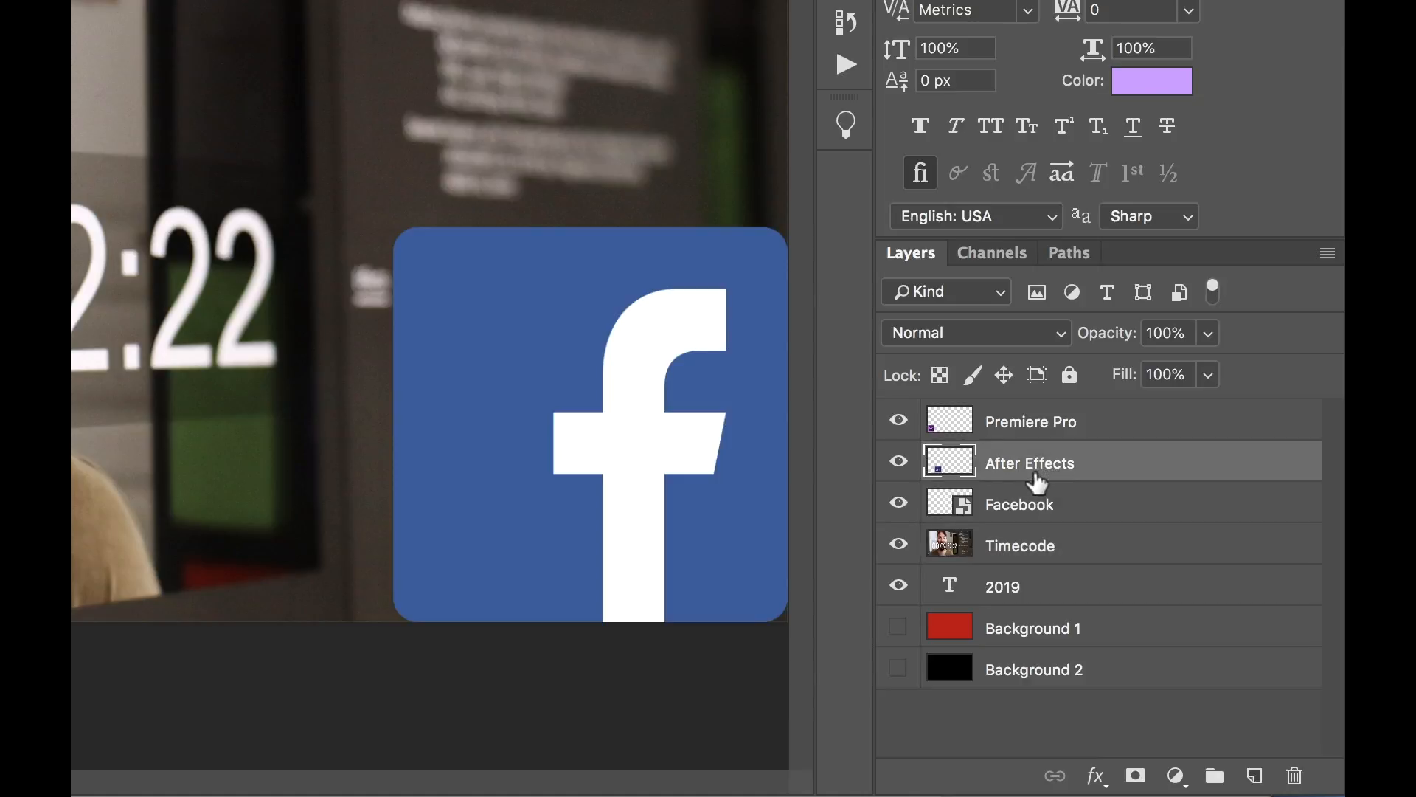
pyautogui.press('super+j')
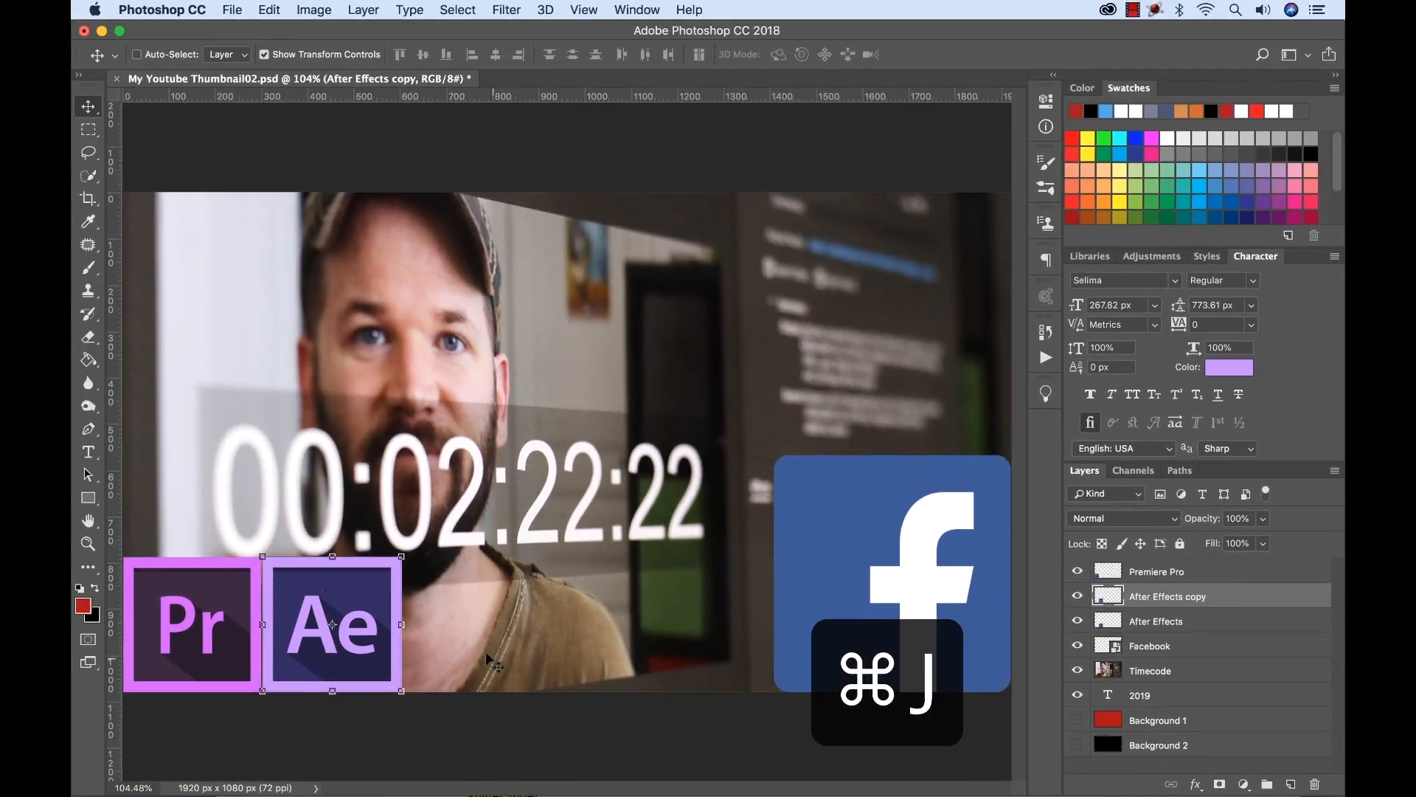
pyautogui.moveTo(338, 586); pyautogui.dragTo(433, 488)
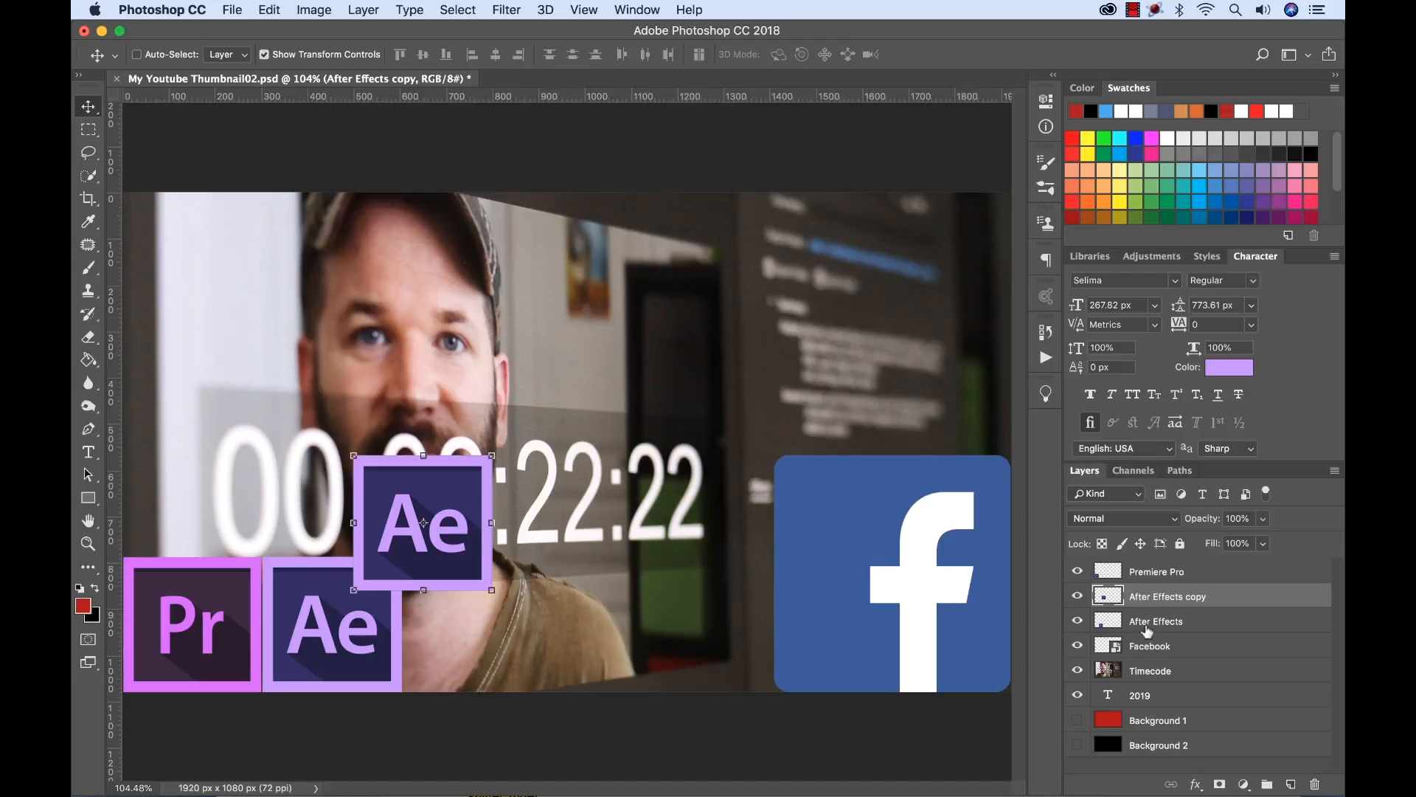
# Delete the After Effects copy layer, and leave Timecode selected with the Facebook, After Effects and Premiere Pro layers hidden.
pyautogui.press('BackSpace')
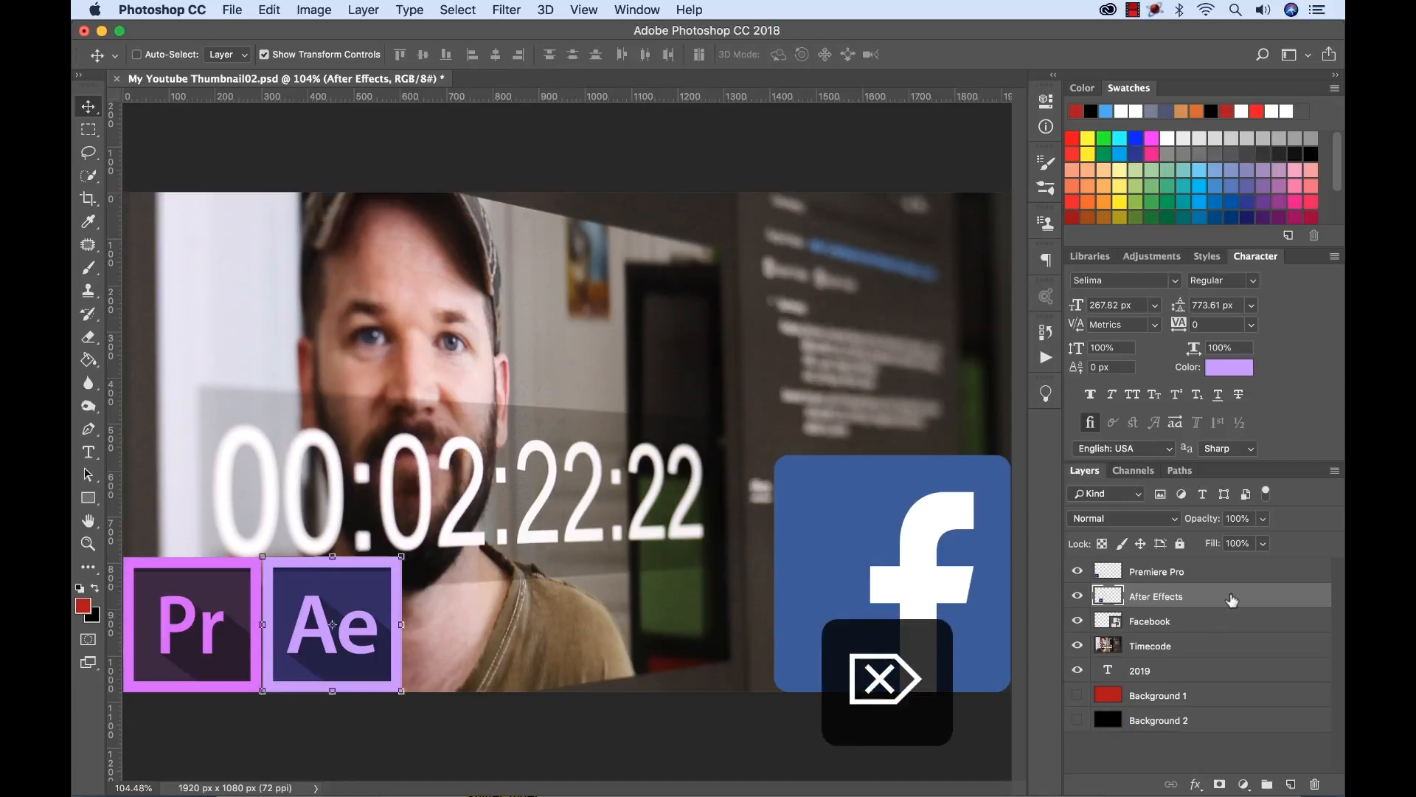
pyautogui.click(1149, 647)
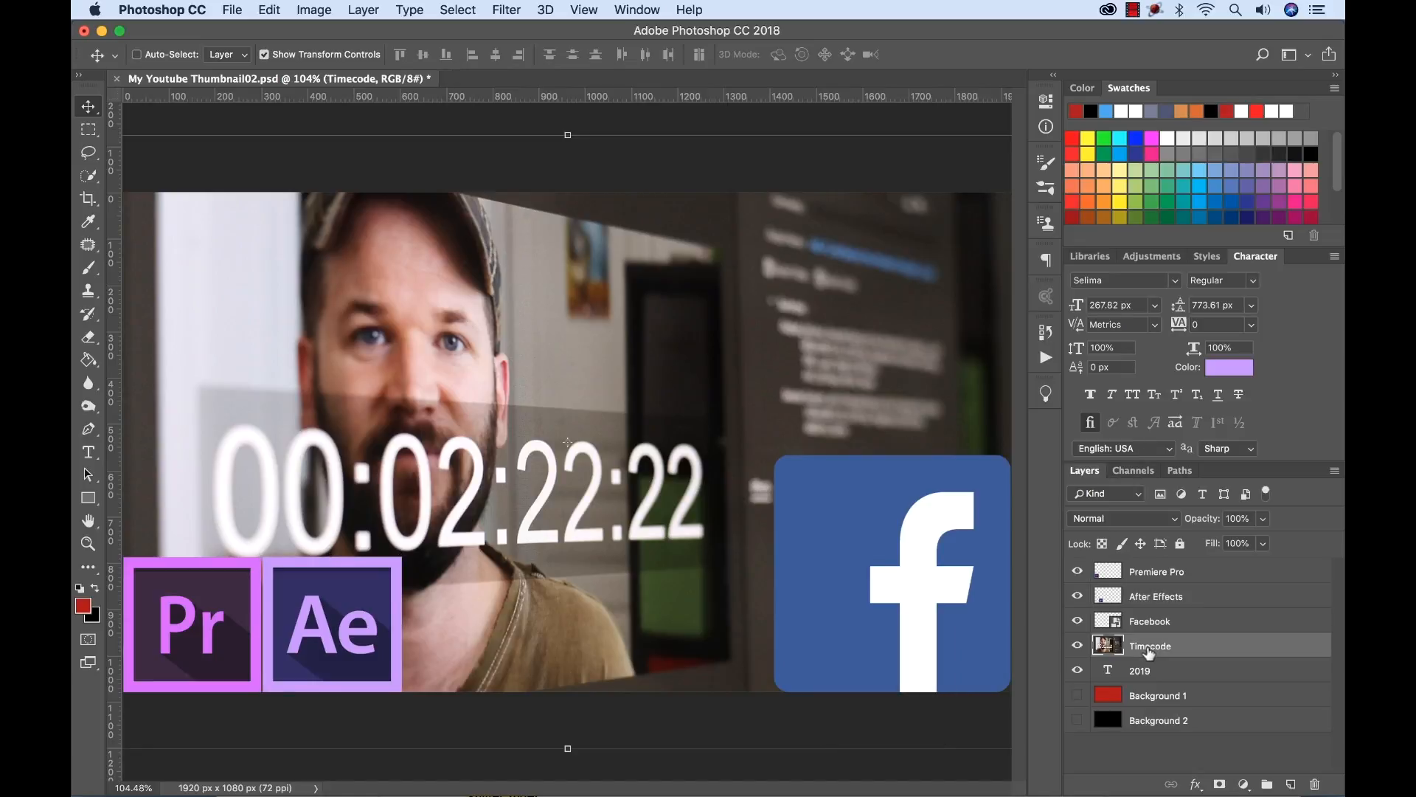
pyautogui.click(1078, 621)
pyautogui.click(1077, 596)
pyautogui.click(1078, 571)
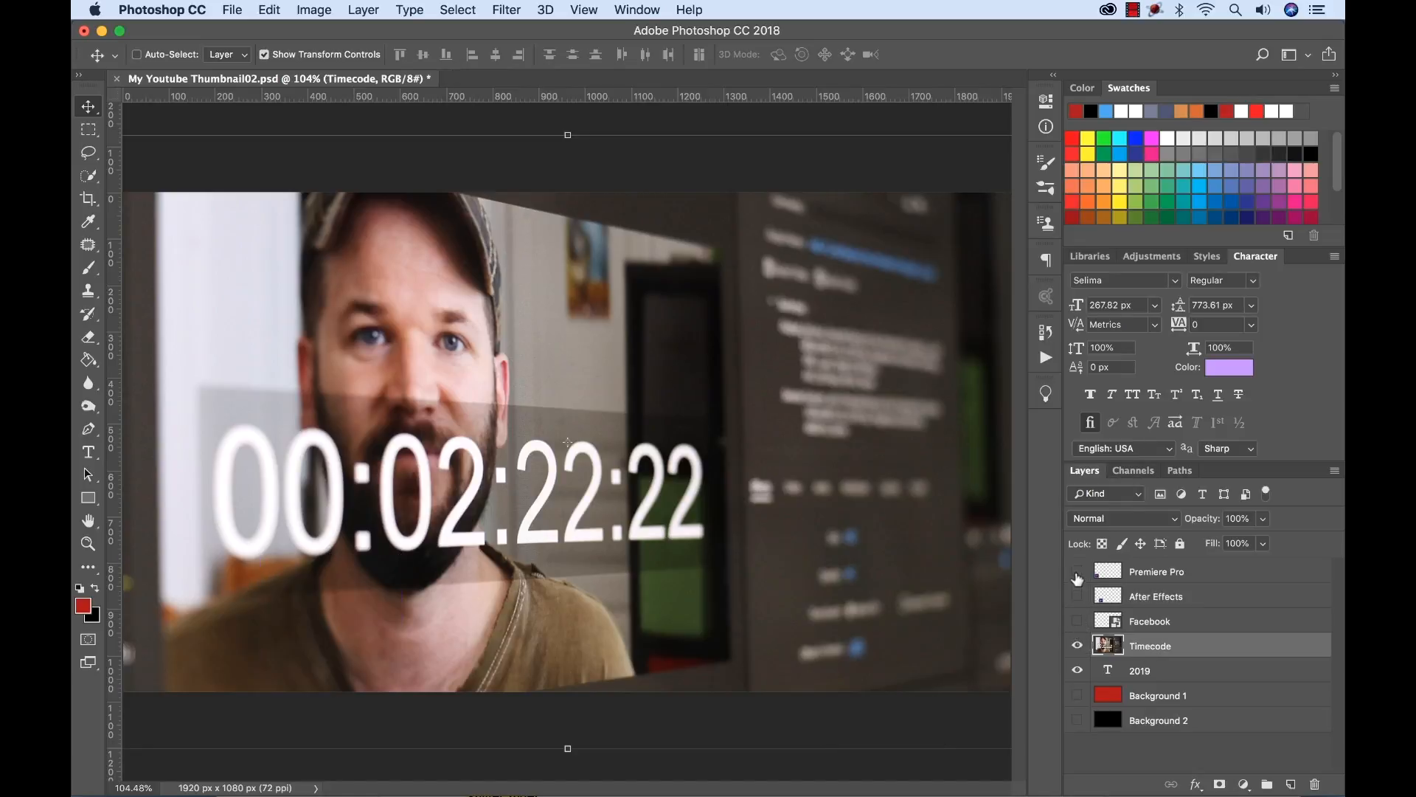
# Select the left part of the Timecode layer, about 1325 × 1080 px, and copy it to a new layer.
pyautogui.press('m')
pyautogui.moveTo(736, 186); pyautogui.dragTo(75, 747)
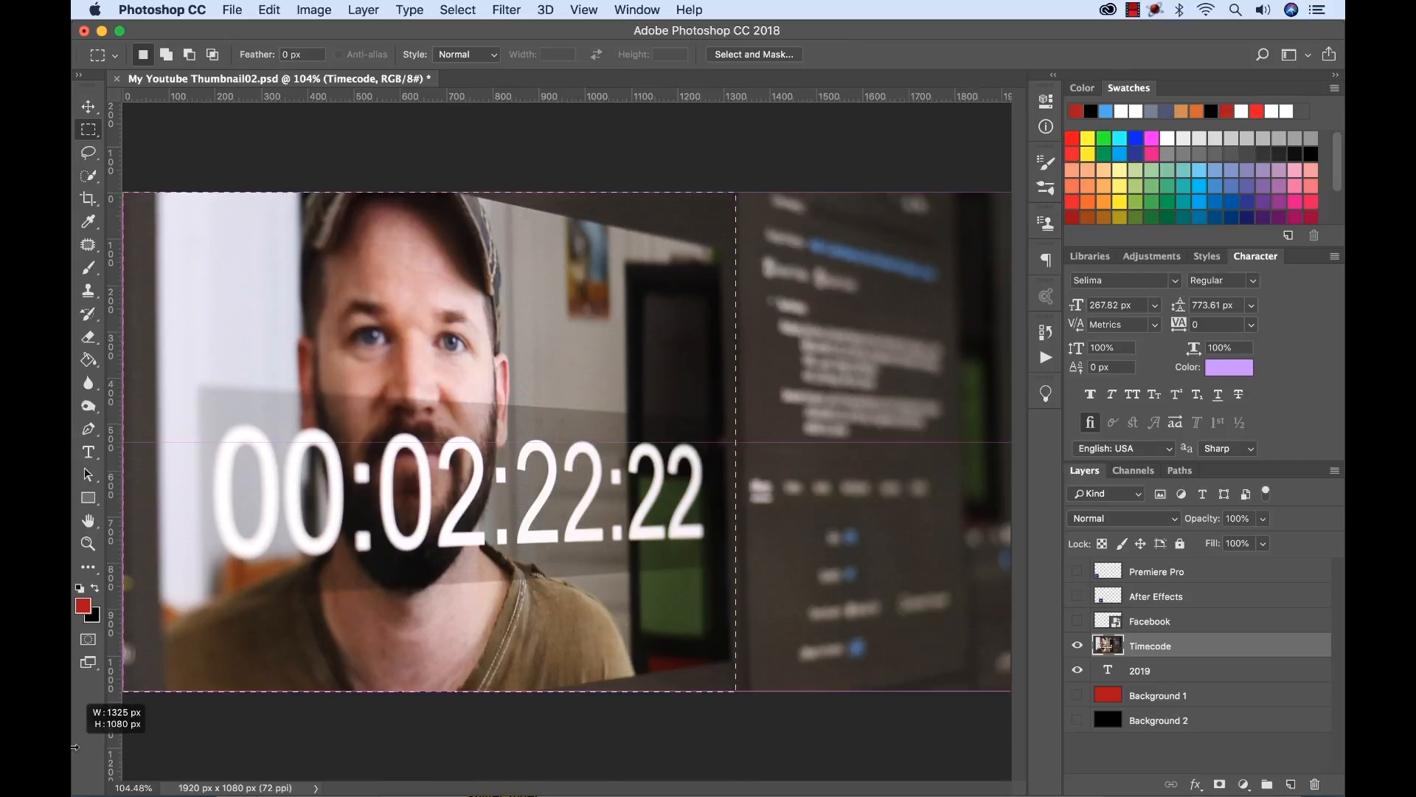
pyautogui.press('super+j')
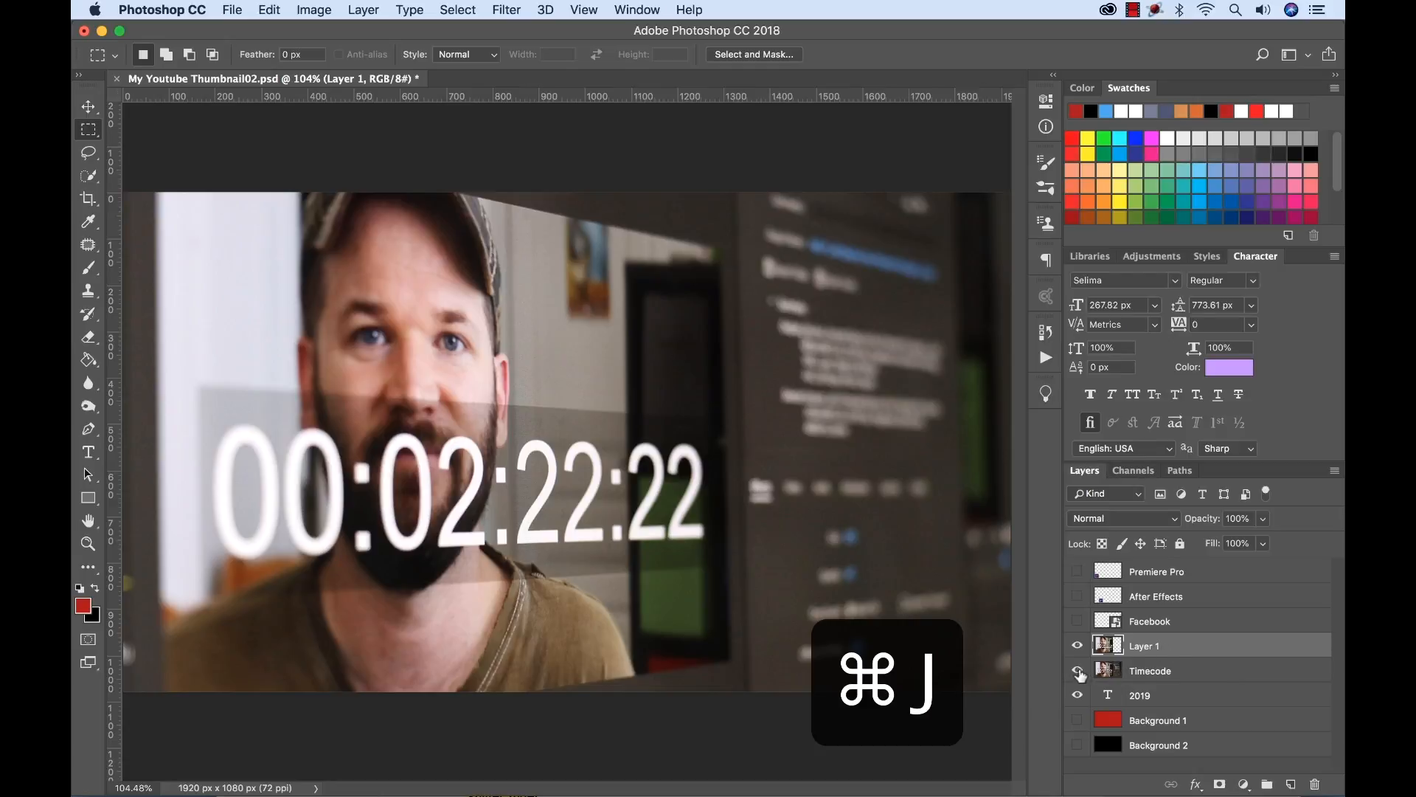
# View the copied piece alone with Timecode and 2019 hidden, and delete it once Timecode is shown again.
pyautogui.click(1077, 671)
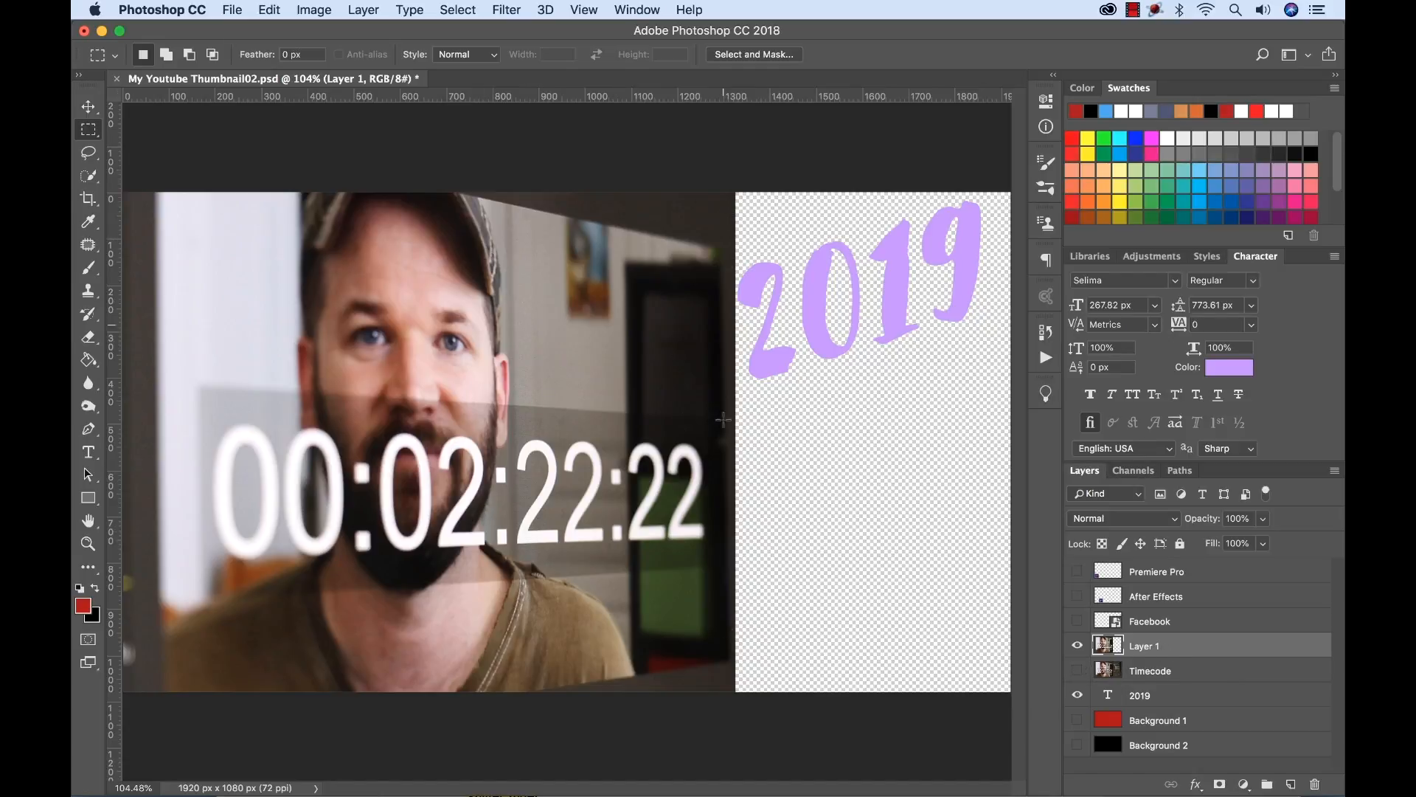
pyautogui.click(1077, 696)
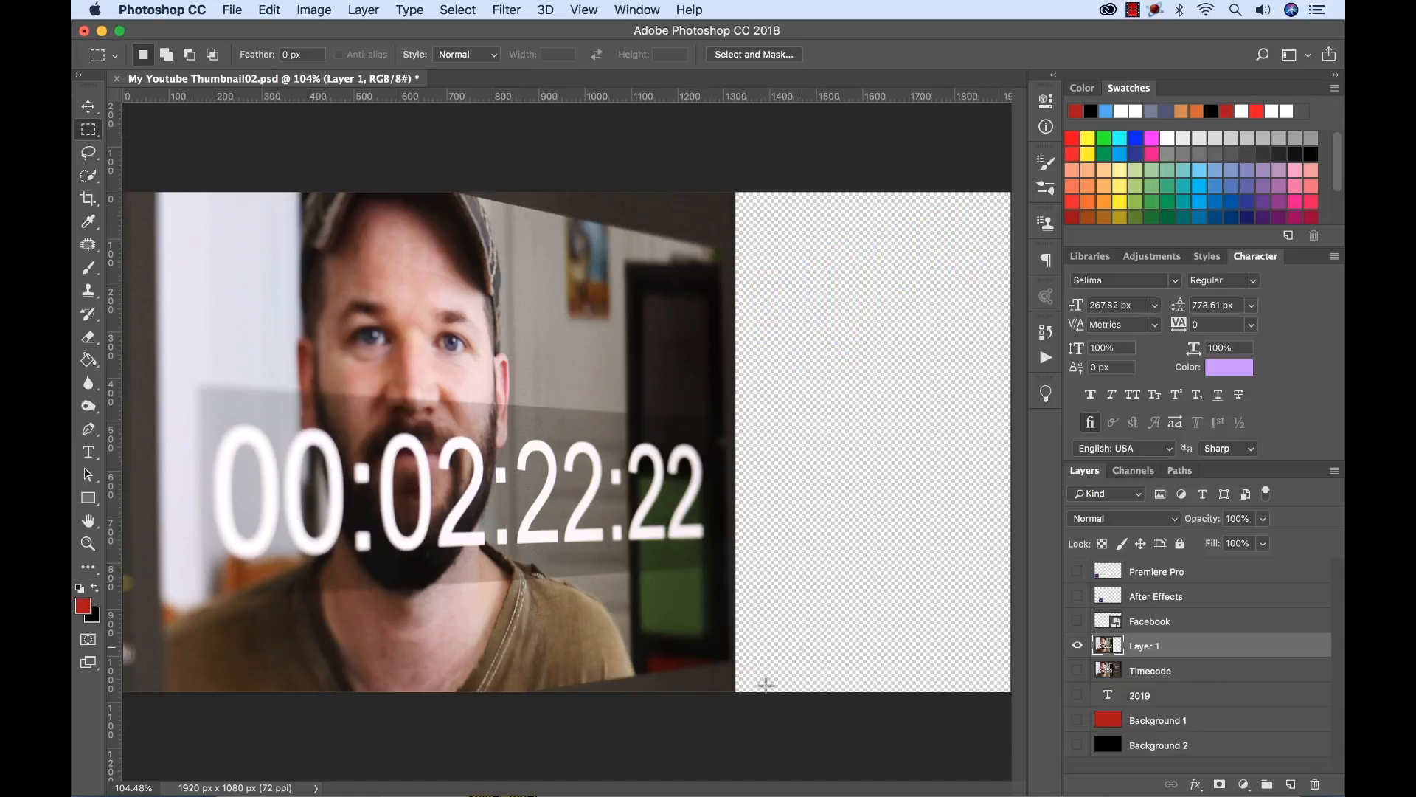
pyautogui.click(1078, 670)
pyautogui.press('Delete')
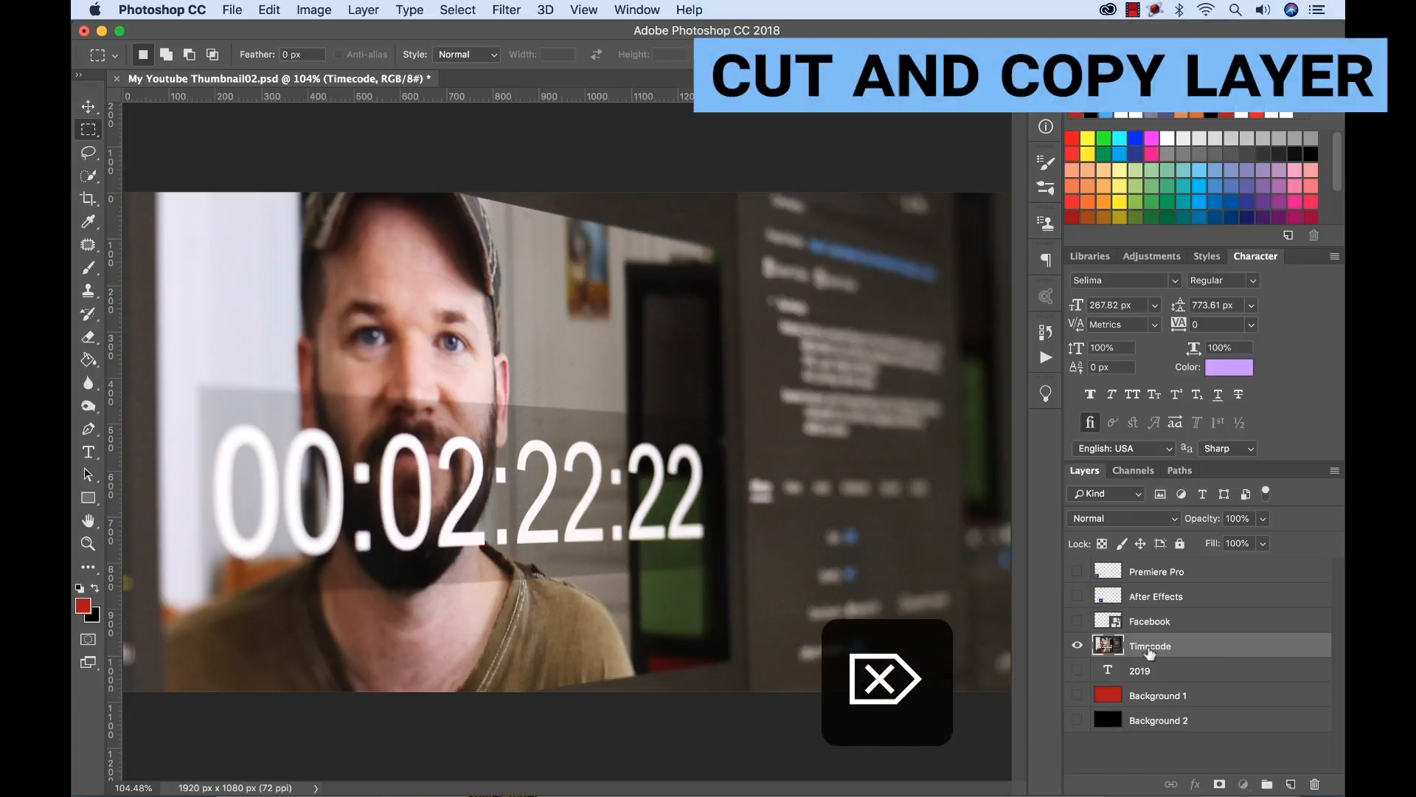
# Cut the left two-thirds of the Timecode layer onto a new layer, and toggle layer visibility to view each piece separately.
pyautogui.moveTo(731, 178); pyautogui.dragTo(116, 696)
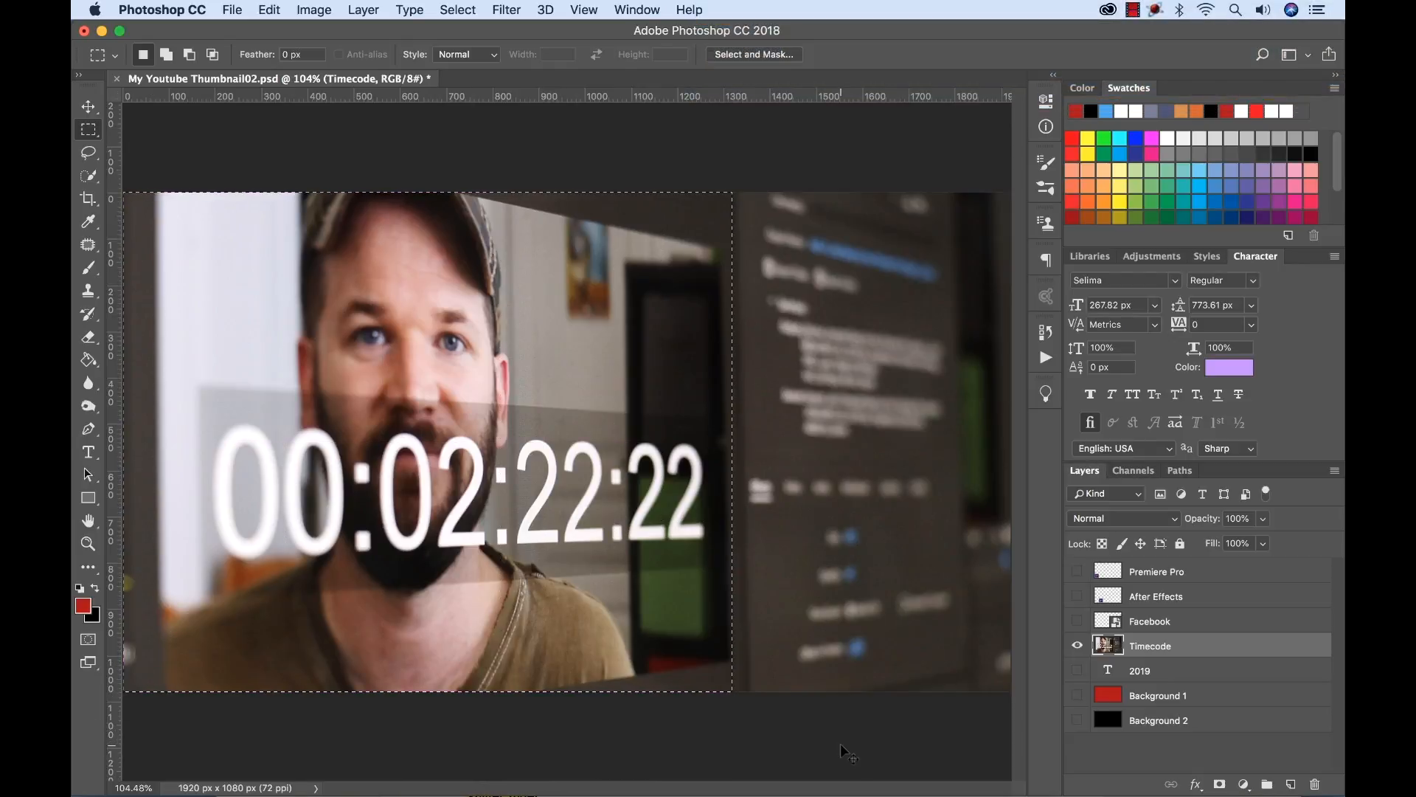
pyautogui.press('shift+super+j')
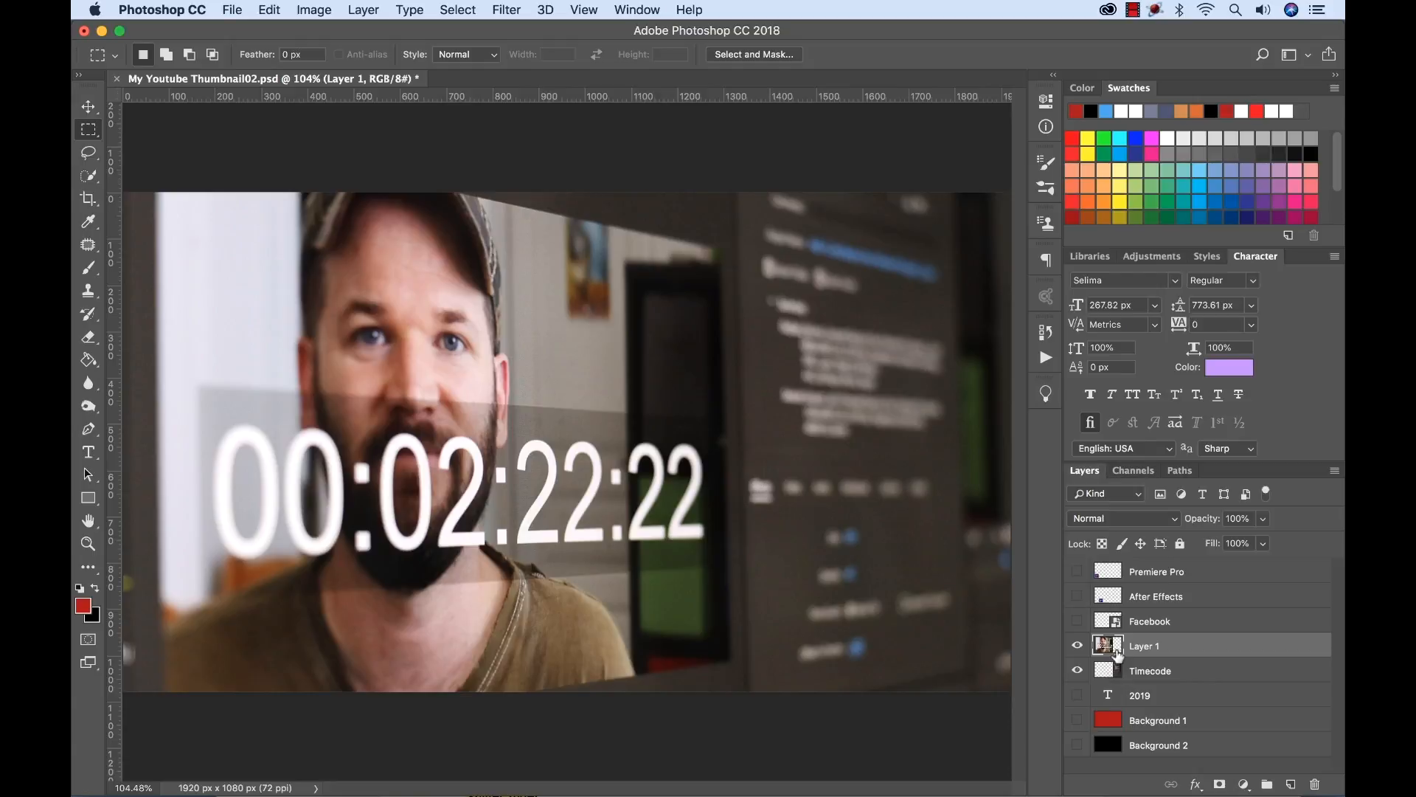
pyautogui.click(1078, 646)
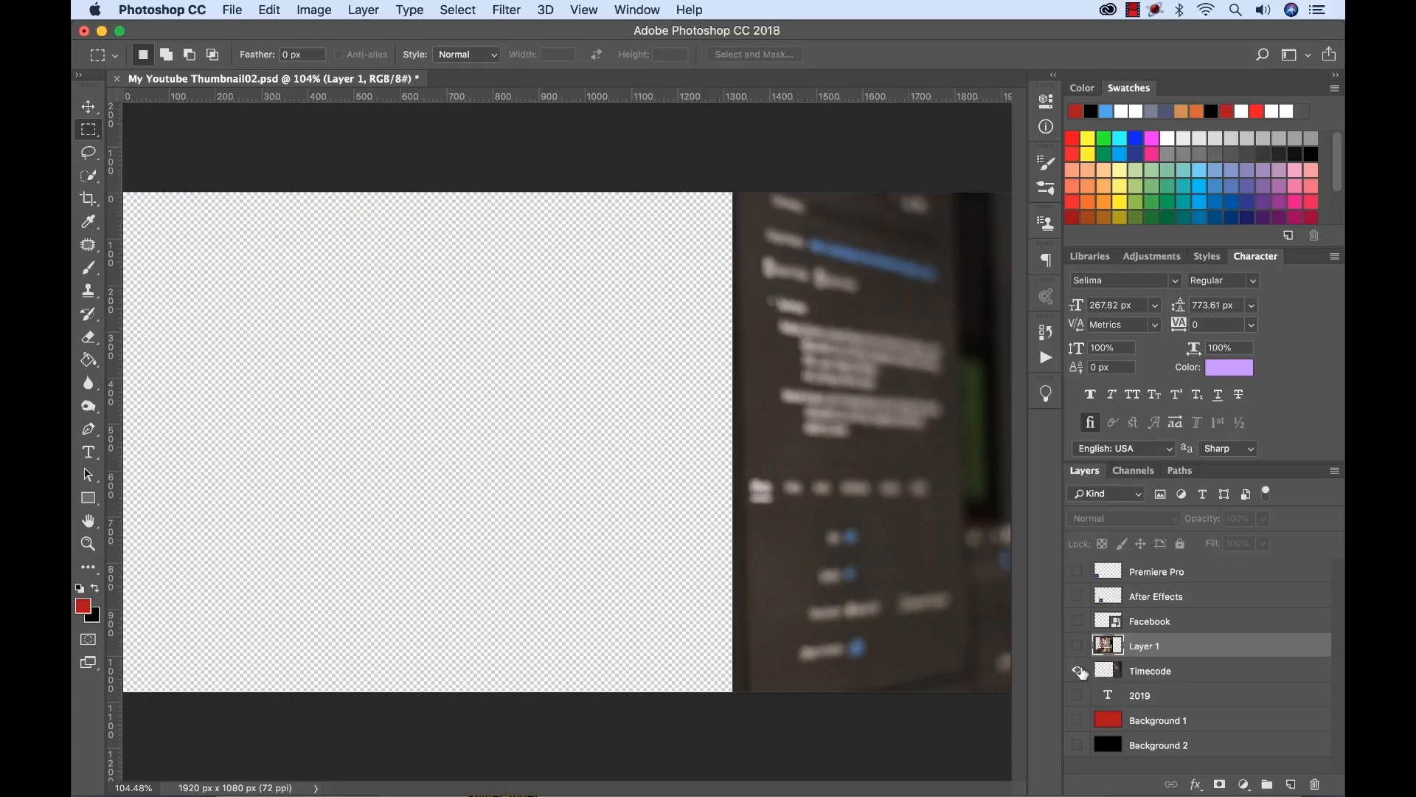
pyautogui.click(1078, 674)
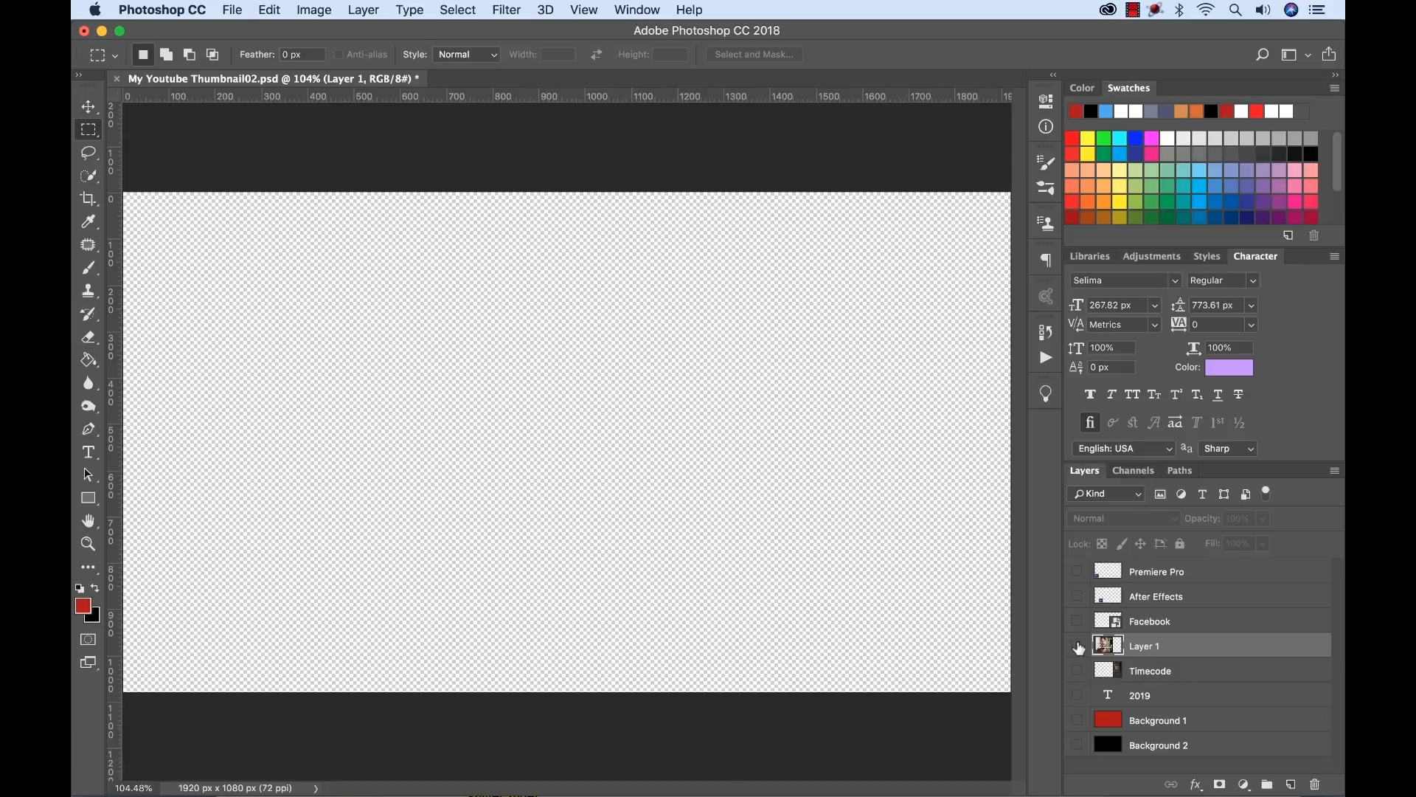
pyautogui.click(1078, 646)
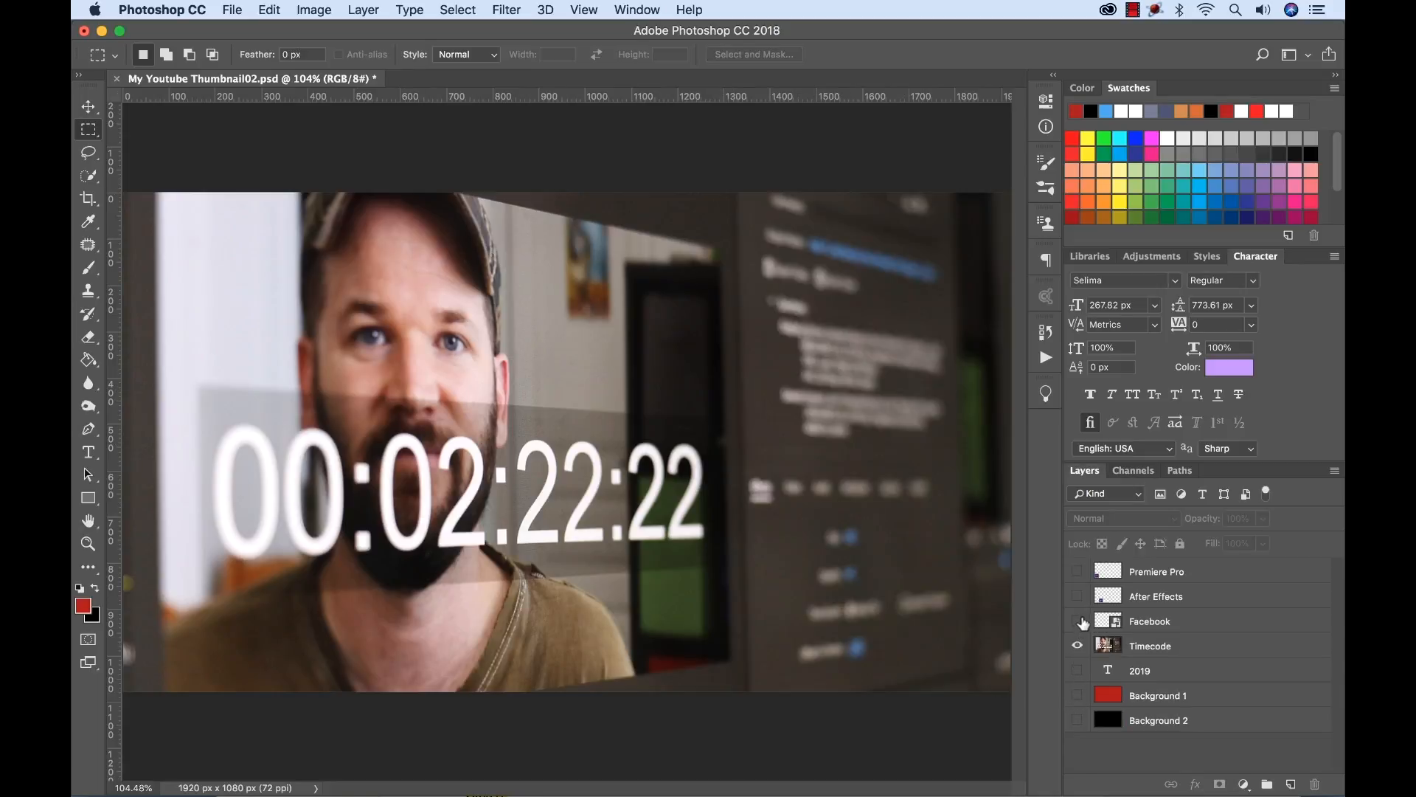
# Show the Facebook, After Effects, Premiere Pro and 2019 layers.
pyautogui.click(1078, 622)
pyautogui.click(1078, 597)
pyautogui.click(1077, 572)
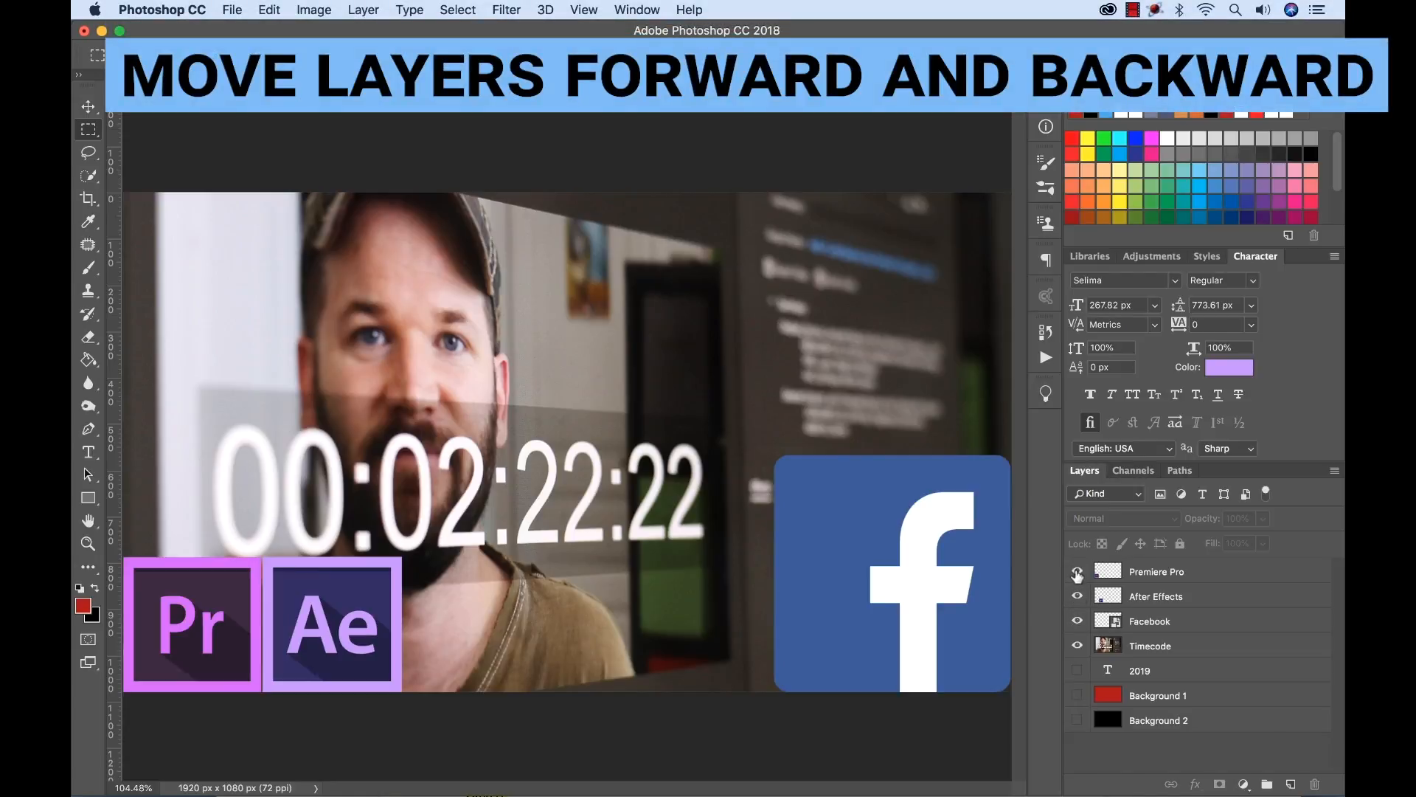
pyautogui.click(1078, 672)
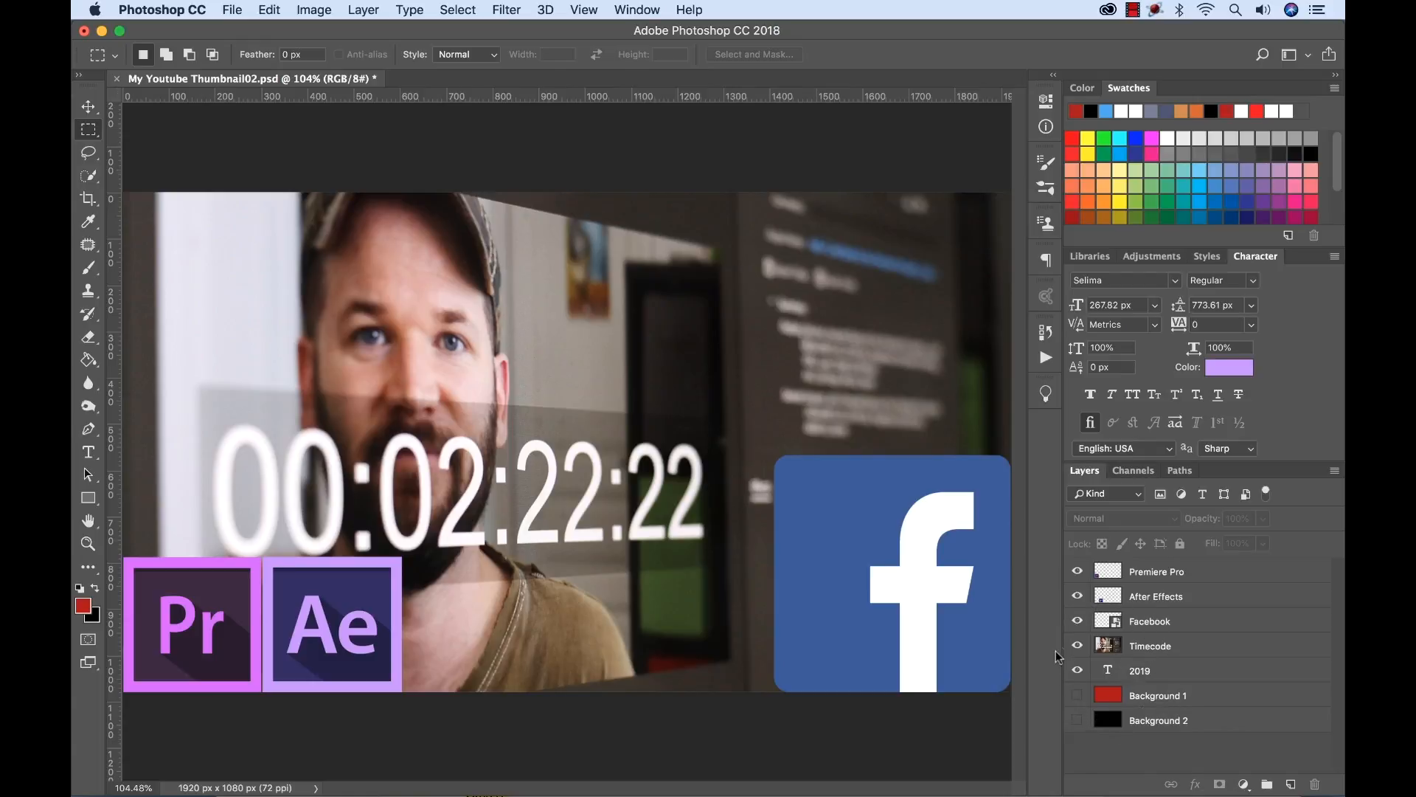
# Move the 2019 text layer up through the stack one level at a time, and back down to between Background 1 and Background 2.
pyautogui.click(1183, 676)
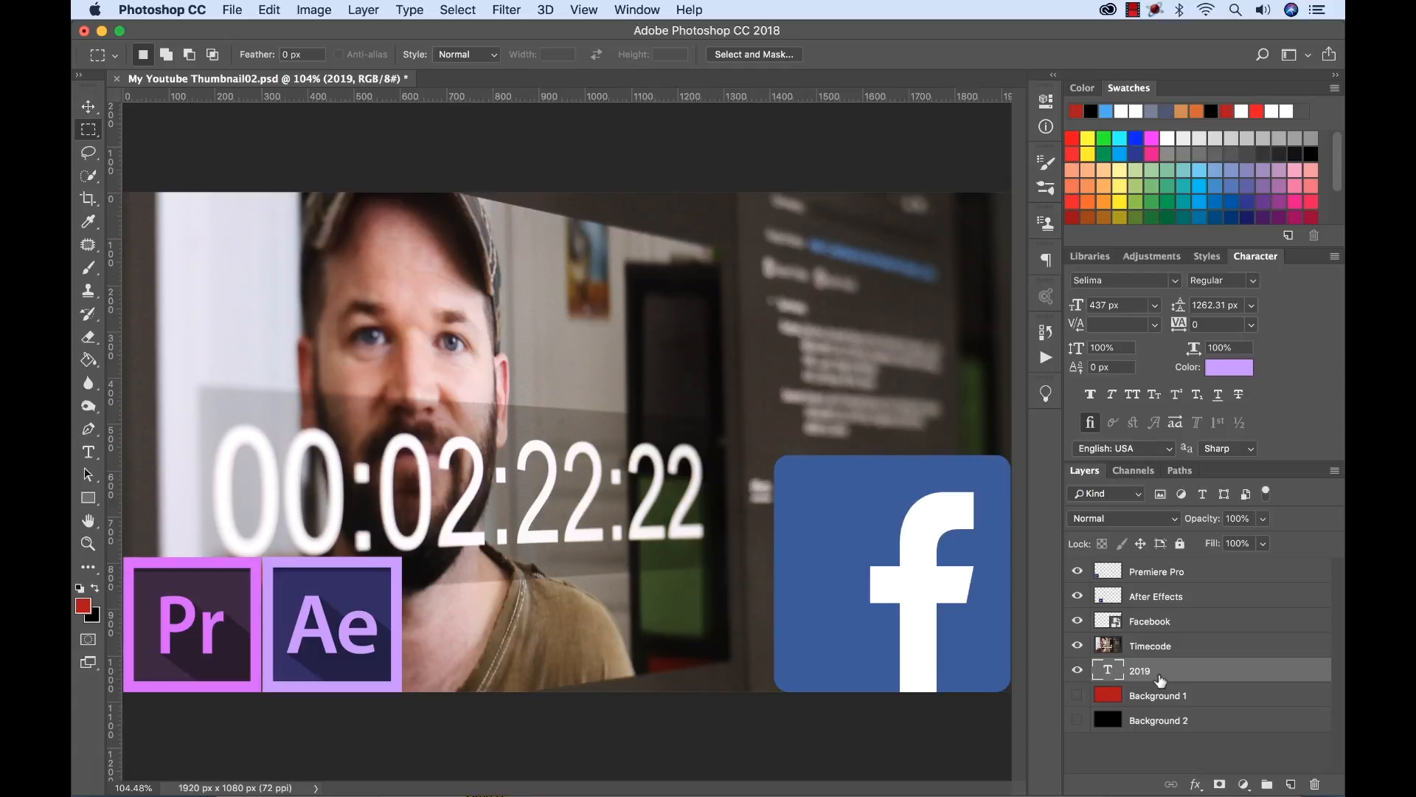
pyautogui.press('super+bracketleft')
pyautogui.press('super+bracketright')
pyautogui.press('super+bracketright')
pyautogui.press('super+bracketright')
pyautogui.press('super+bracketright')
pyautogui.press('super+bracketright')
pyautogui.press('super+bracketleft')
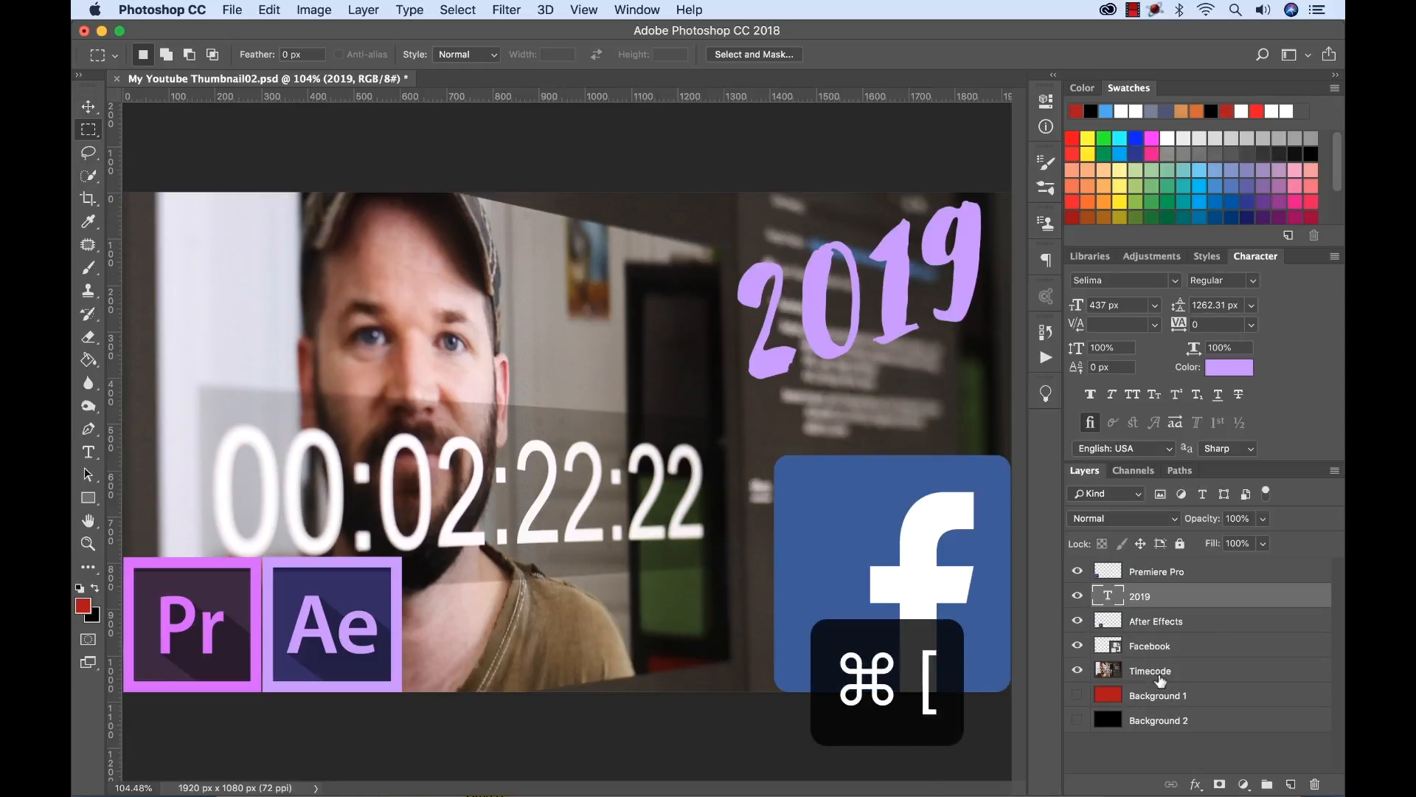
pyautogui.press('super+bracketleft')
pyautogui.press('super+bracketleft')
pyautogui.press('super+bracketleft')
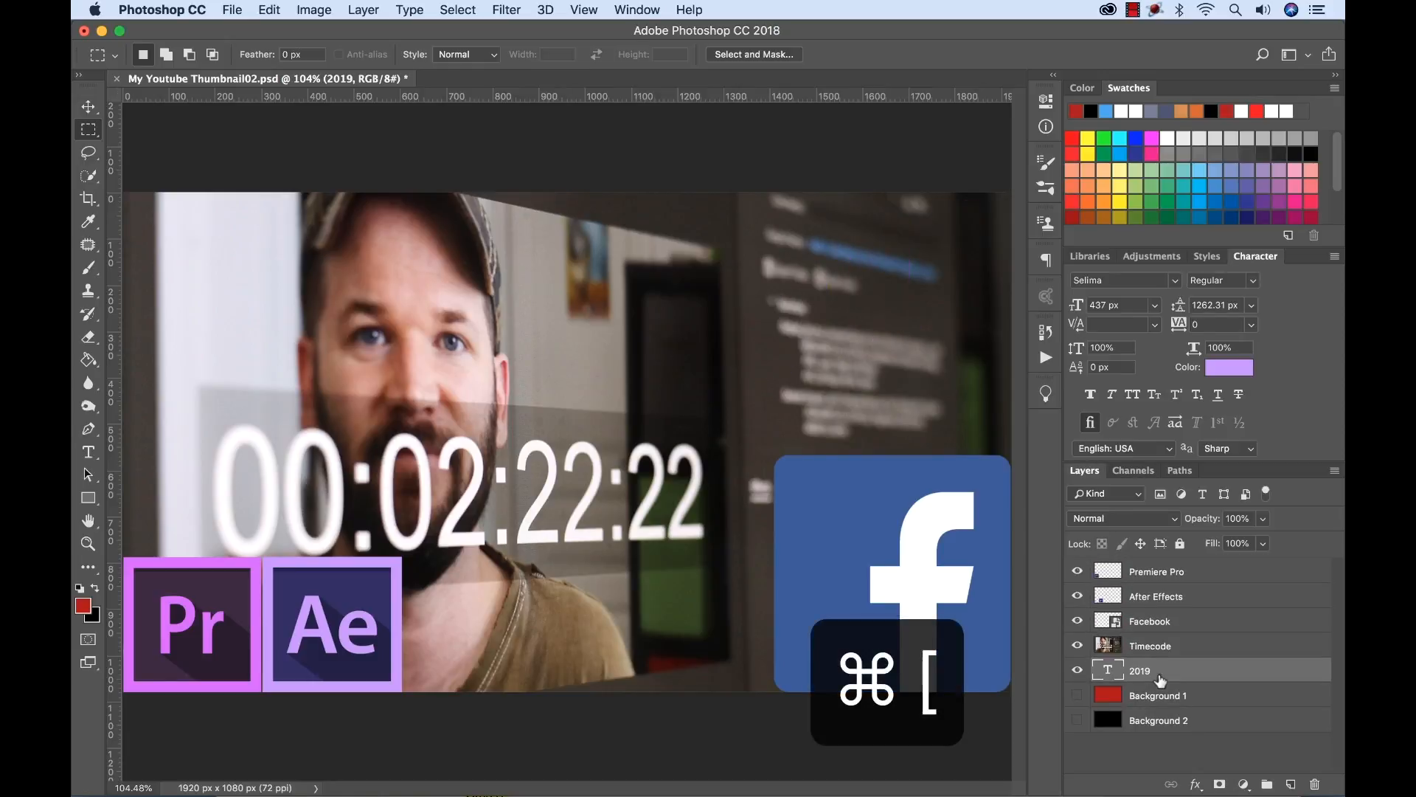
pyautogui.press('super+bracketleft')
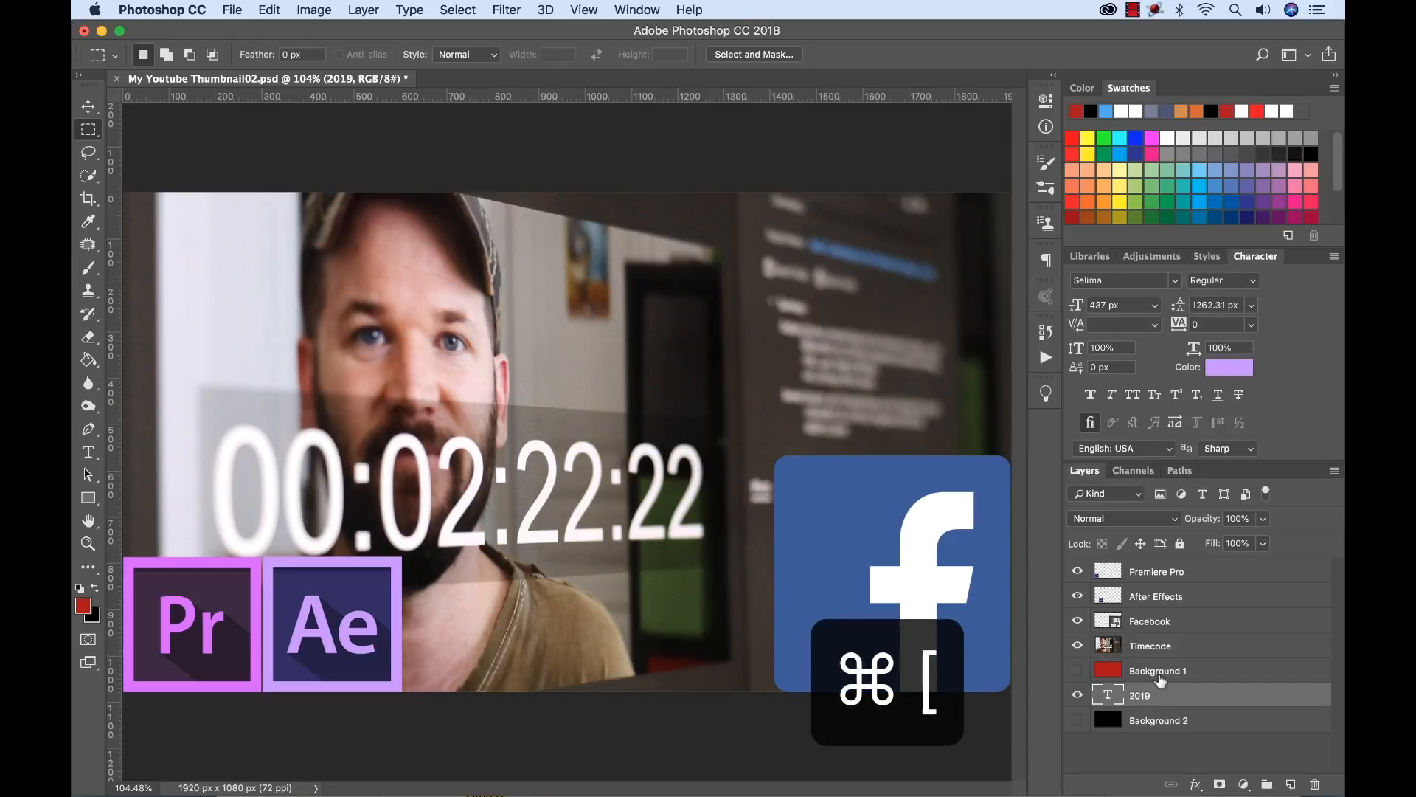
# Shift the 2019 layer up and down the stack one level at a time, ending directly above the Timecode layer.
pyautogui.press('super+bracketright')
pyautogui.press('super+bracketright')
pyautogui.press('super+bracketright')
pyautogui.press('super+bracketright')
pyautogui.press('super+bracketleft')
pyautogui.press('super+bracketleft')
pyautogui.press('super+bracketleft')
pyautogui.press('super+bracketright')
pyautogui.press('super+bracketright')
pyautogui.press('super+bracketright')
pyautogui.press('super+bracketright')
pyautogui.press('super+bracketleft')
pyautogui.press('super+bracketleft')
pyautogui.press('super+bracketleft')
pyautogui.press('super+bracketleft')
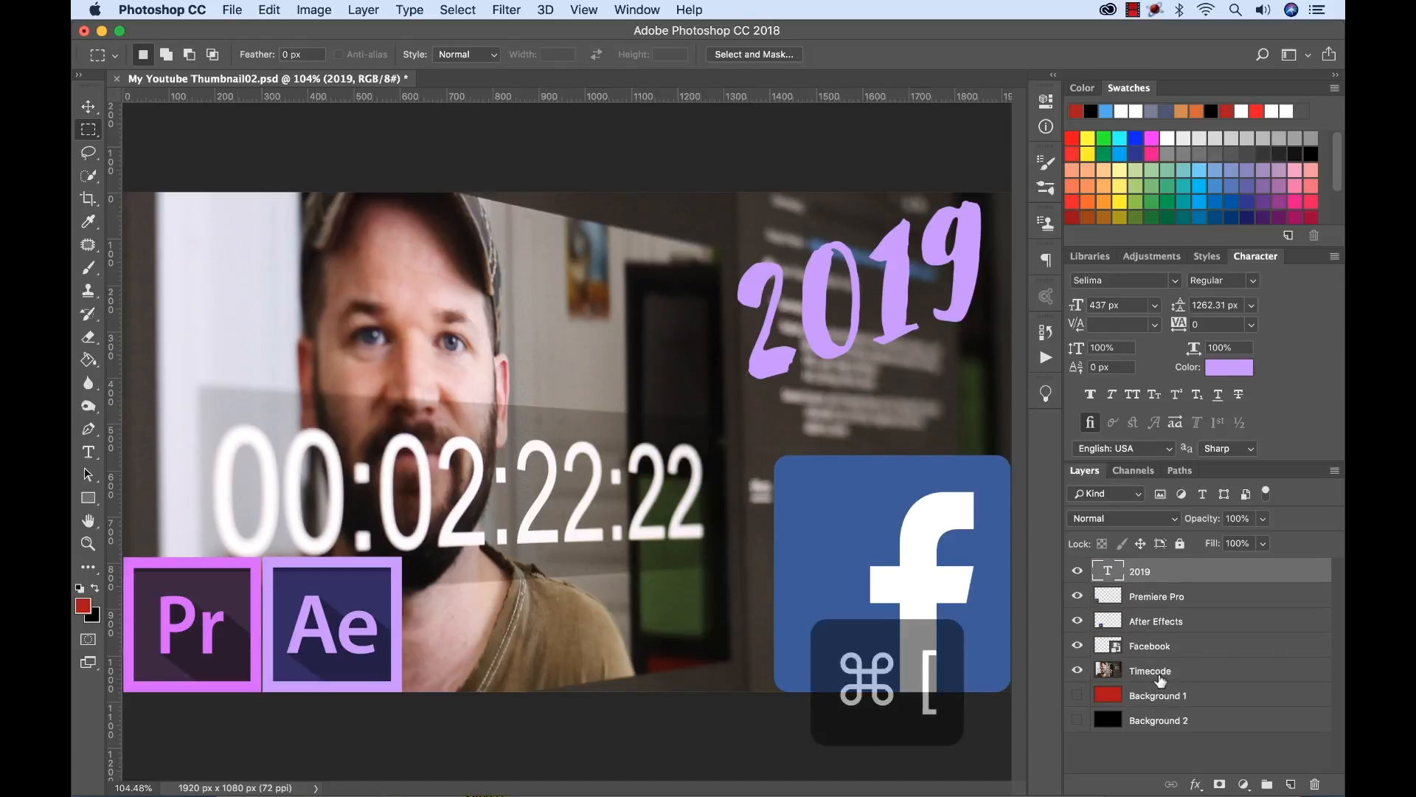
pyautogui.press('super+bracketright')
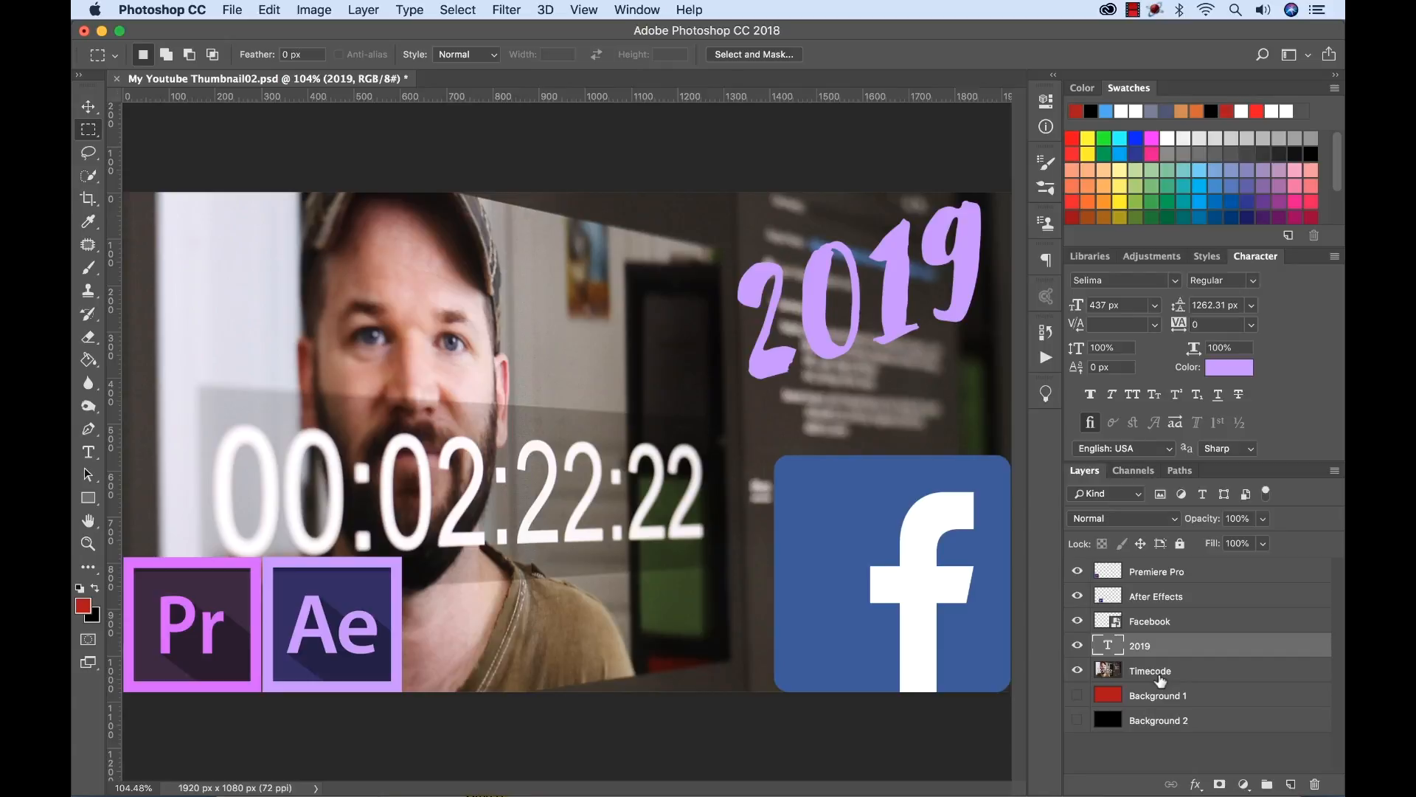
# Send the 2019 layer to the very back of the stack, and bring it to the very front.
pyautogui.press('super+shift+bracketleft')
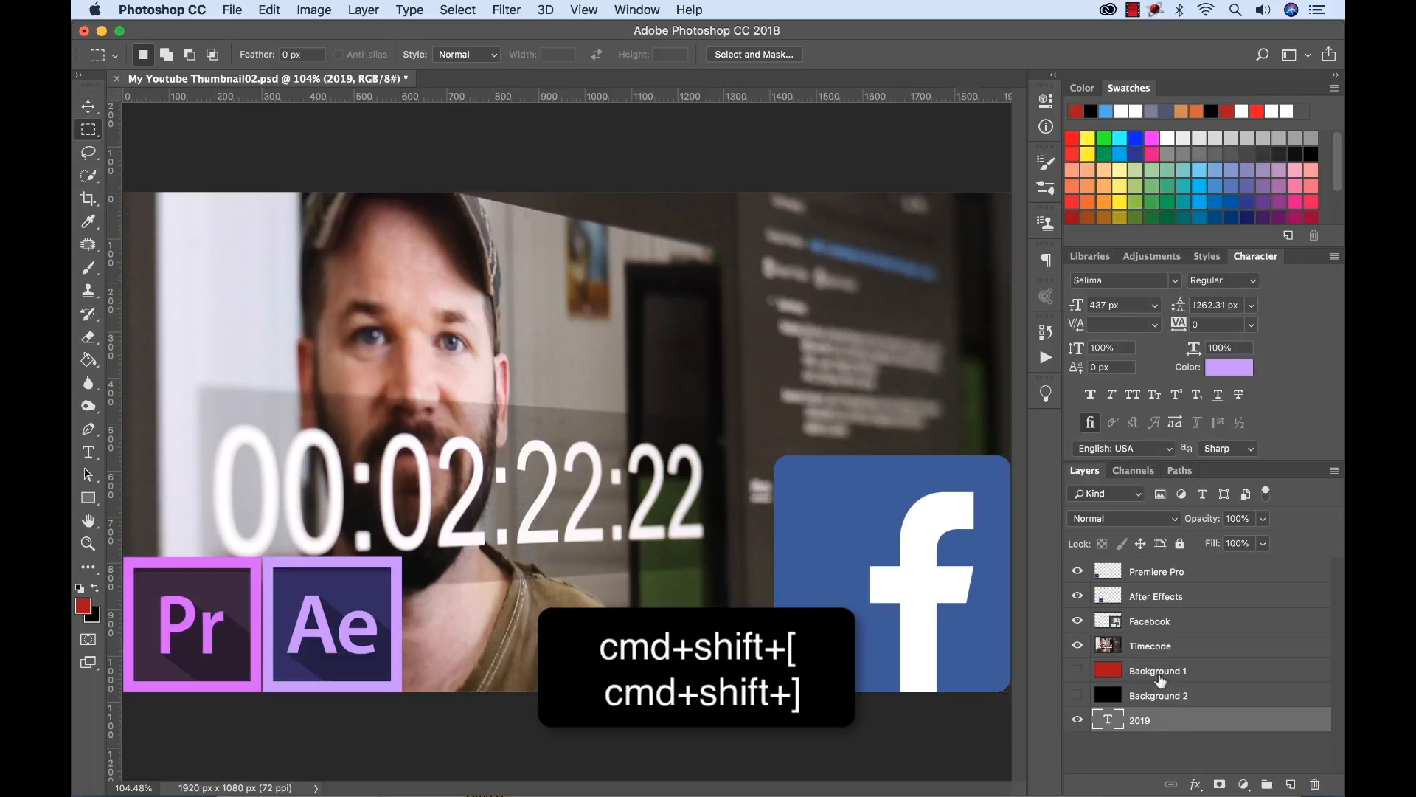
pyautogui.press('super+shift+bracketright')
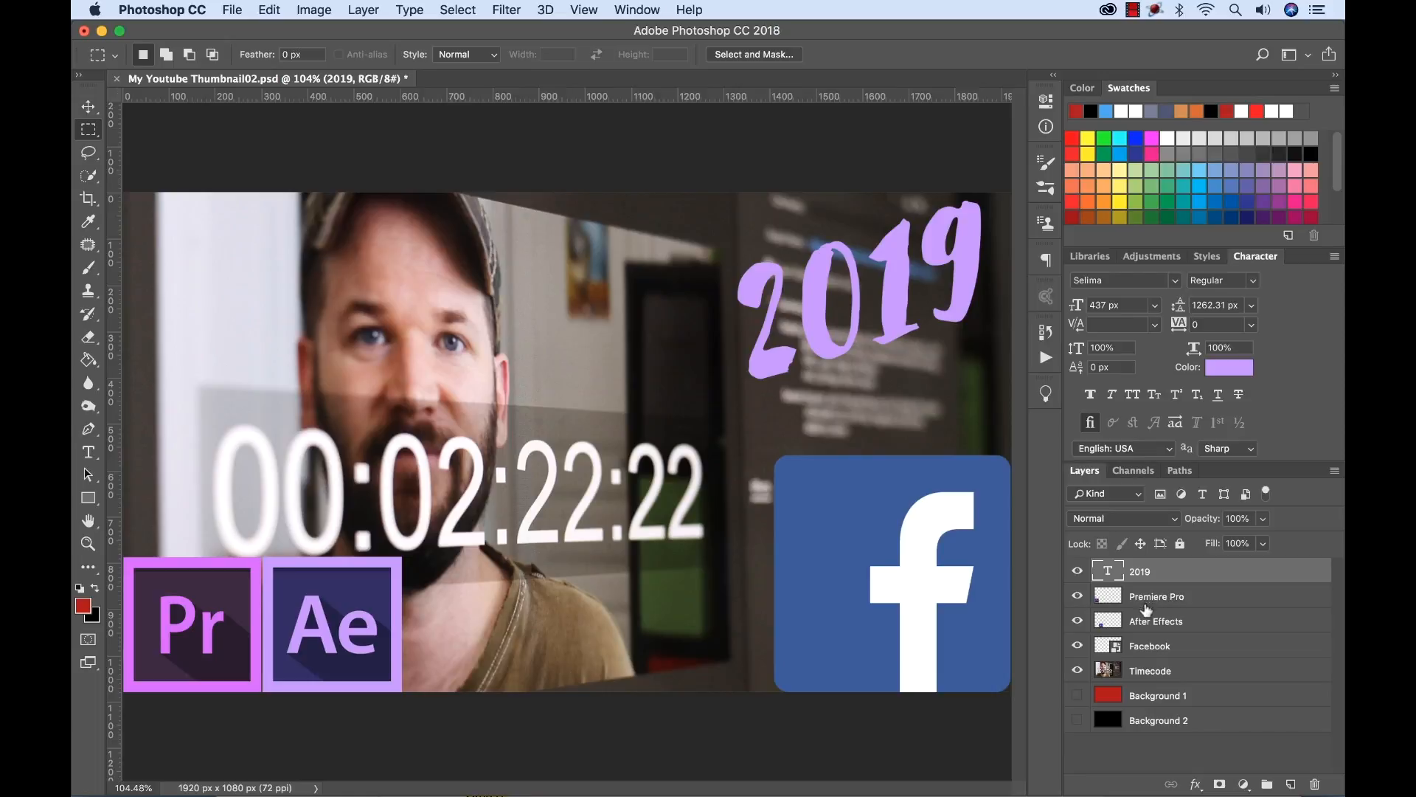
pyautogui.click(1192, 745)
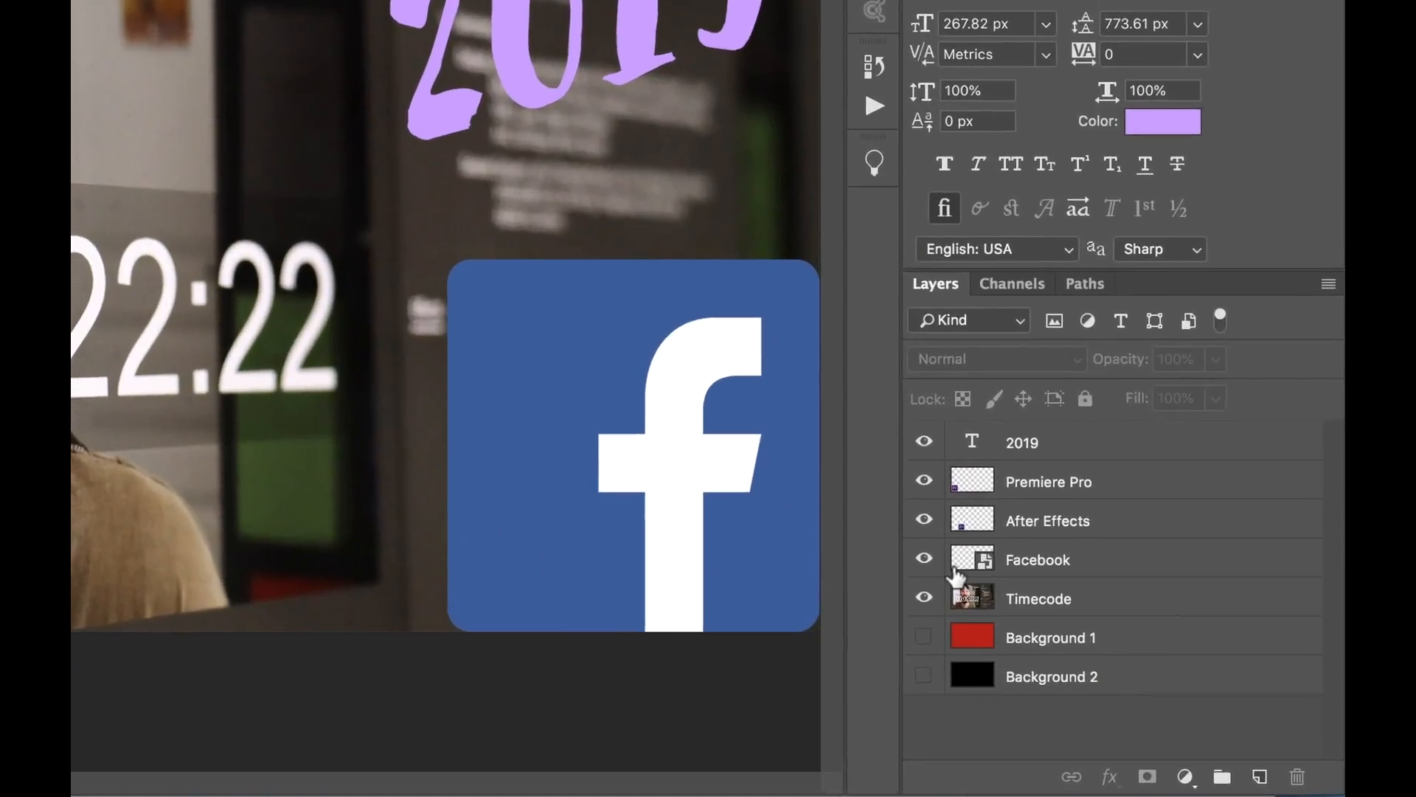
# Group the Premiere Pro and After Effects layers and name the group Icons.
pyautogui.click(1037, 488)
pyautogui.keyDown('shift'); pyautogui.click(1051, 523); pyautogui.keyUp('shift')
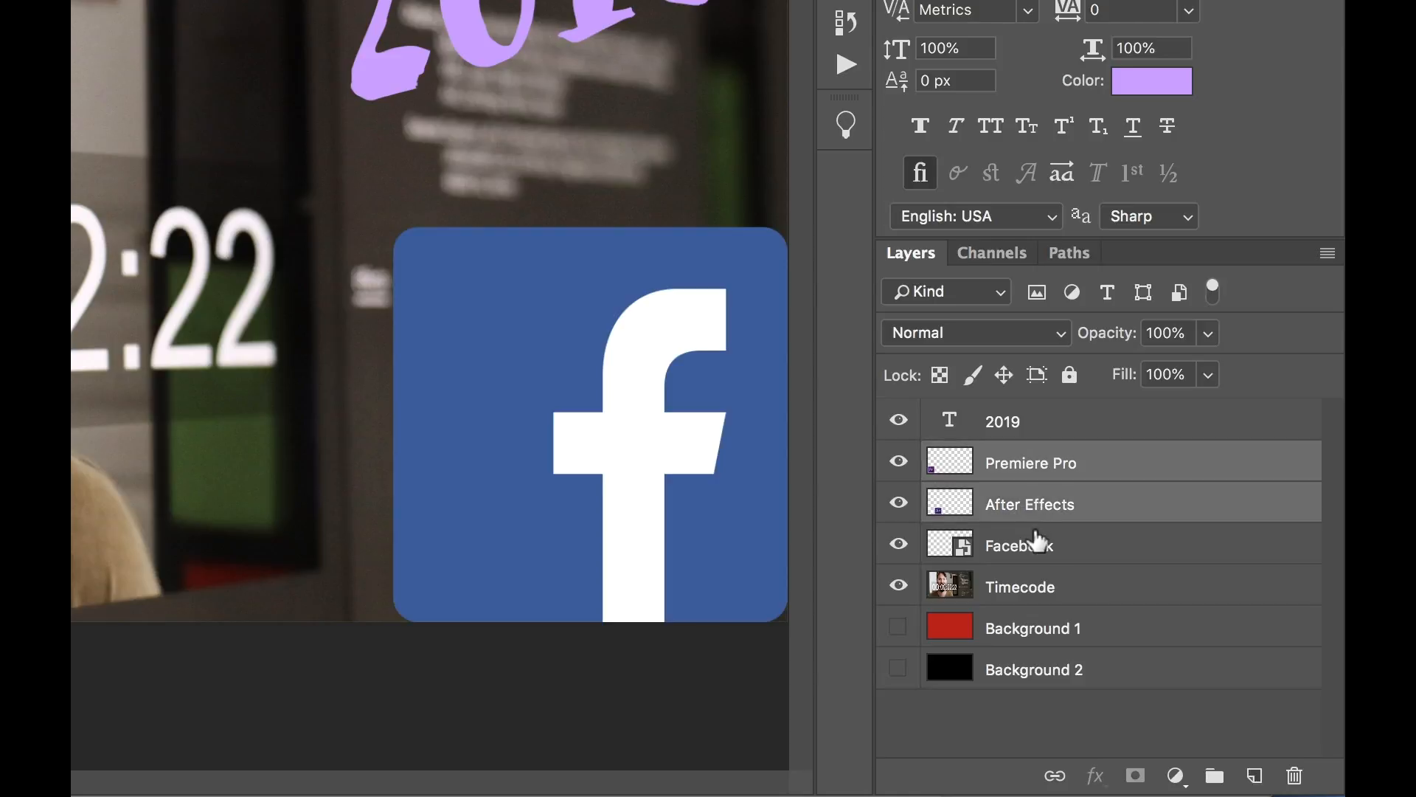
pyautogui.press('super+g')
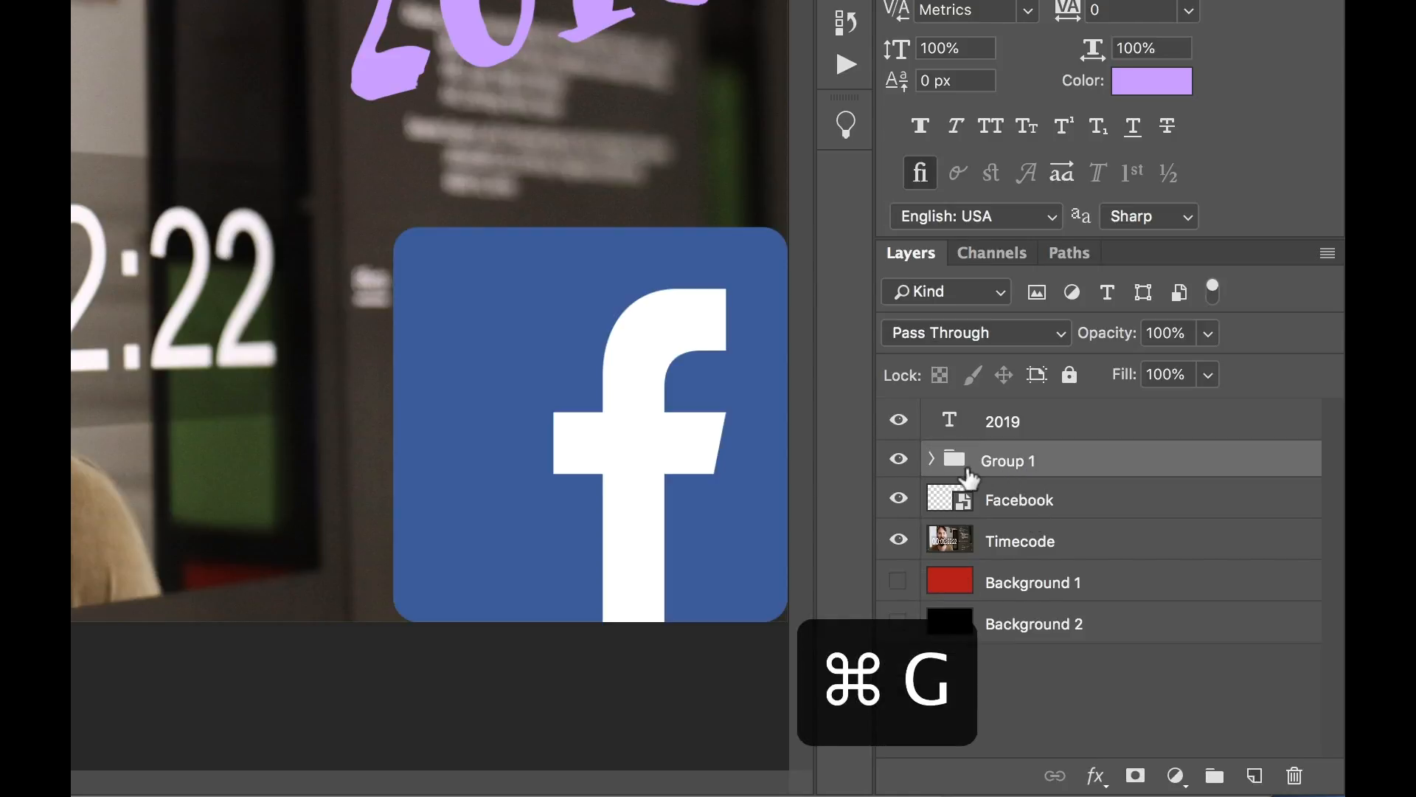
pyautogui.doubleClick(1014, 460)
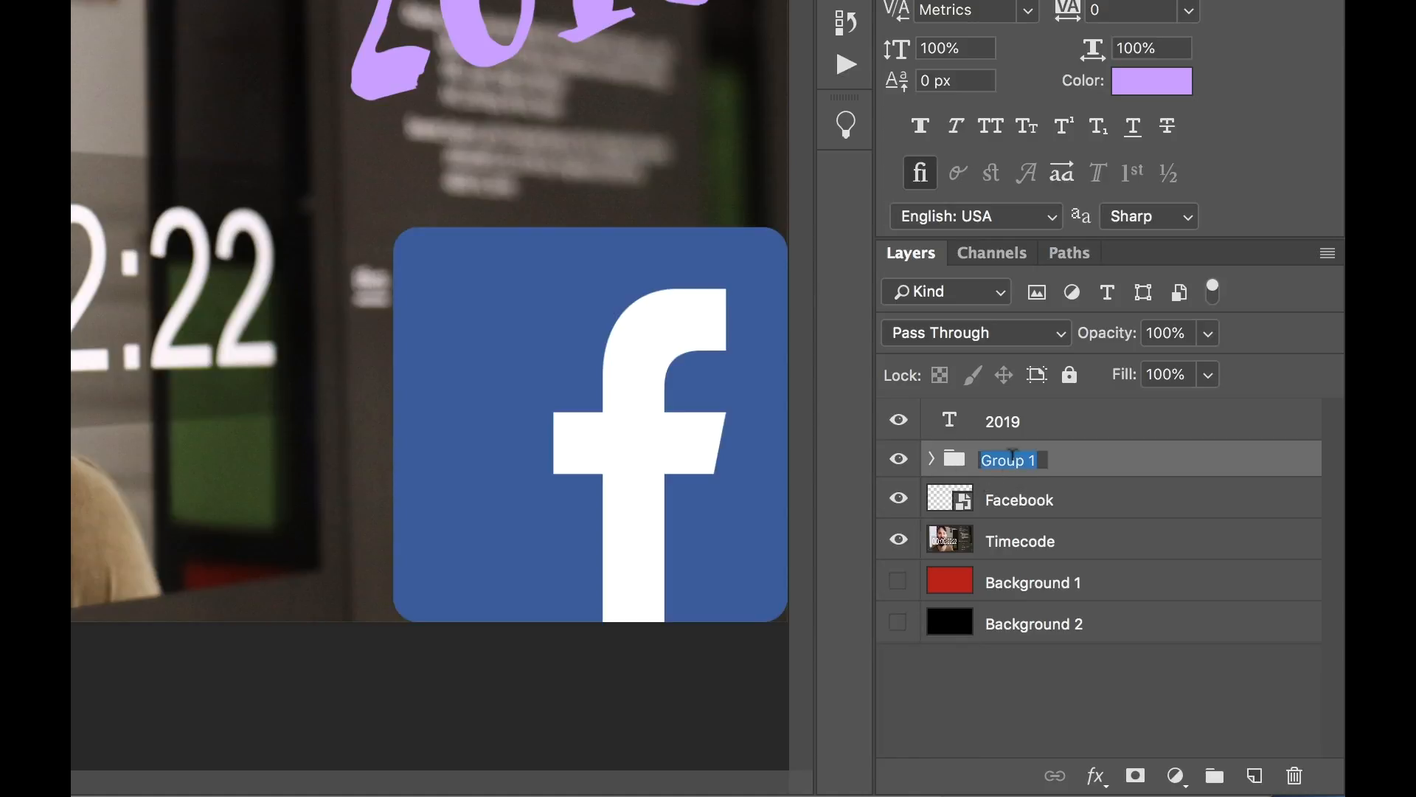
pyautogui.press('BackSpace')
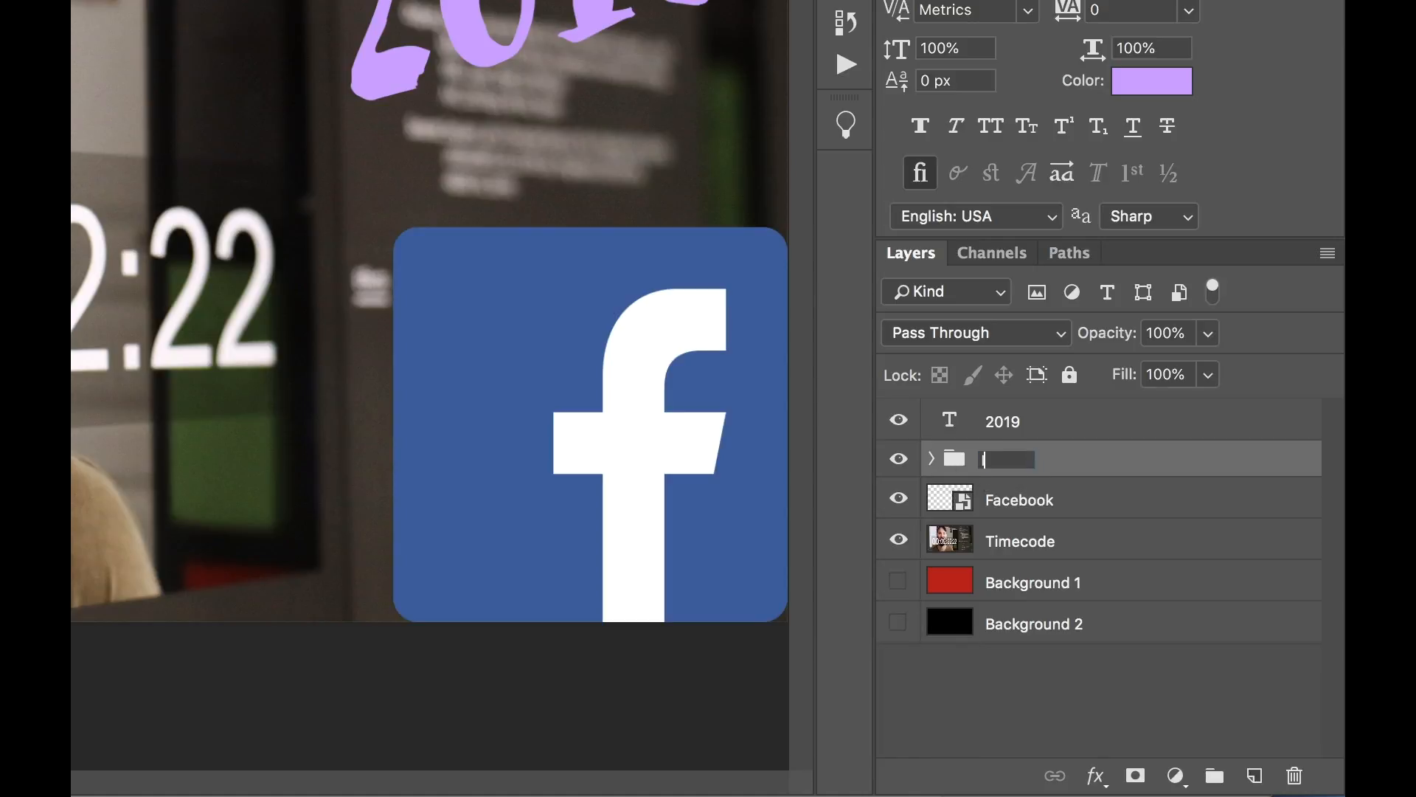
pyautogui.press('Return')
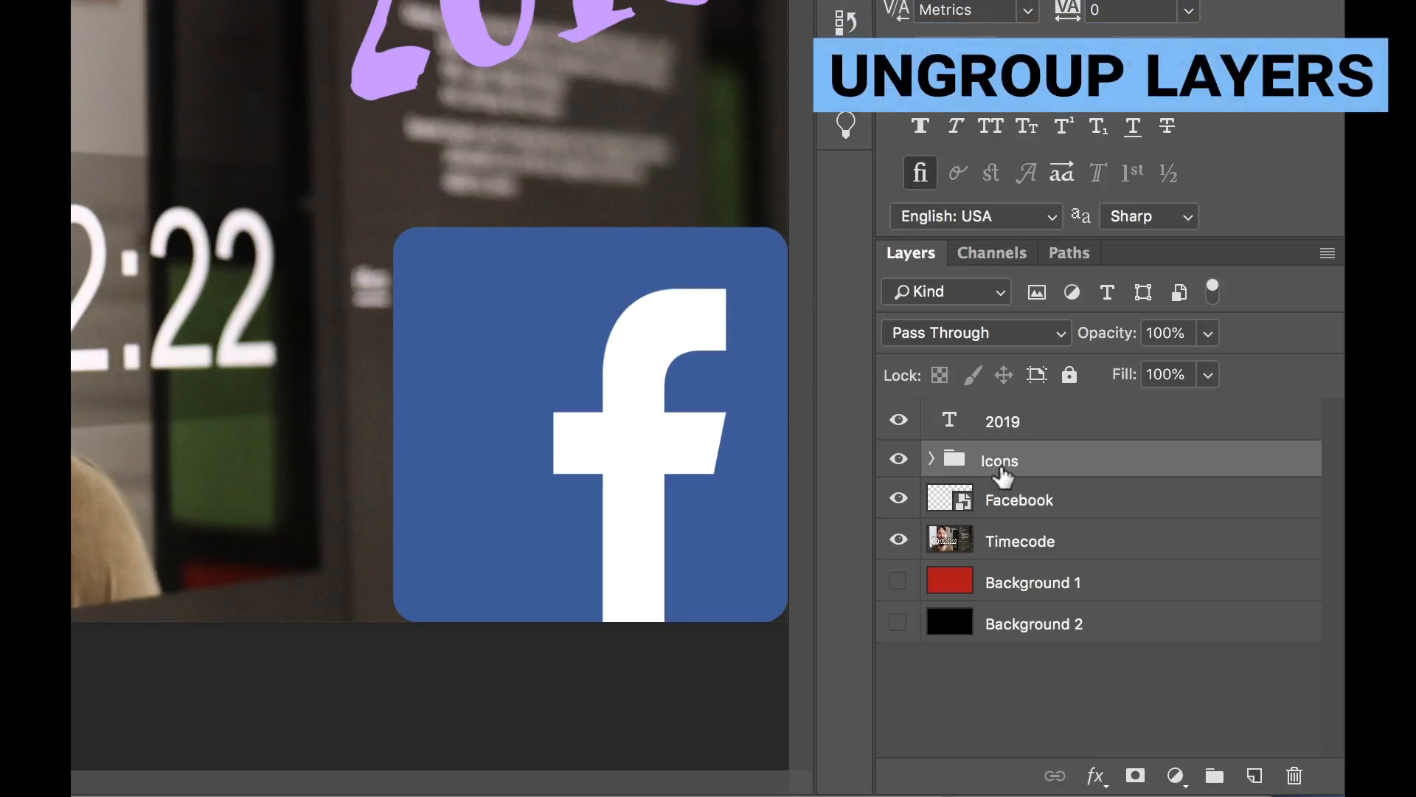
# Ungroup the Icons group and merge the Premiere Pro and After Effects layers into one, checking the merge by toggling its visibility.
pyautogui.press('shift+super+g')
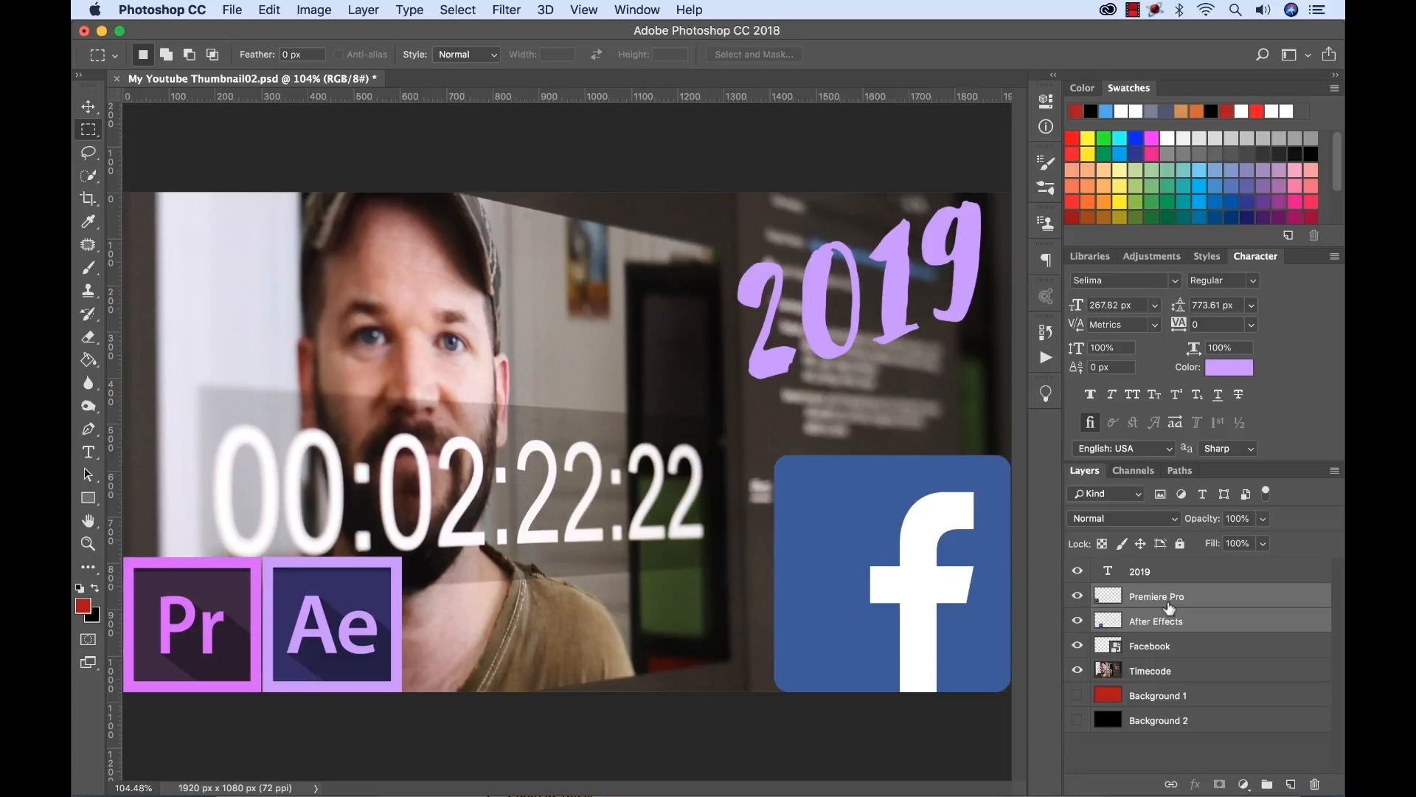
pyautogui.press('super+e')
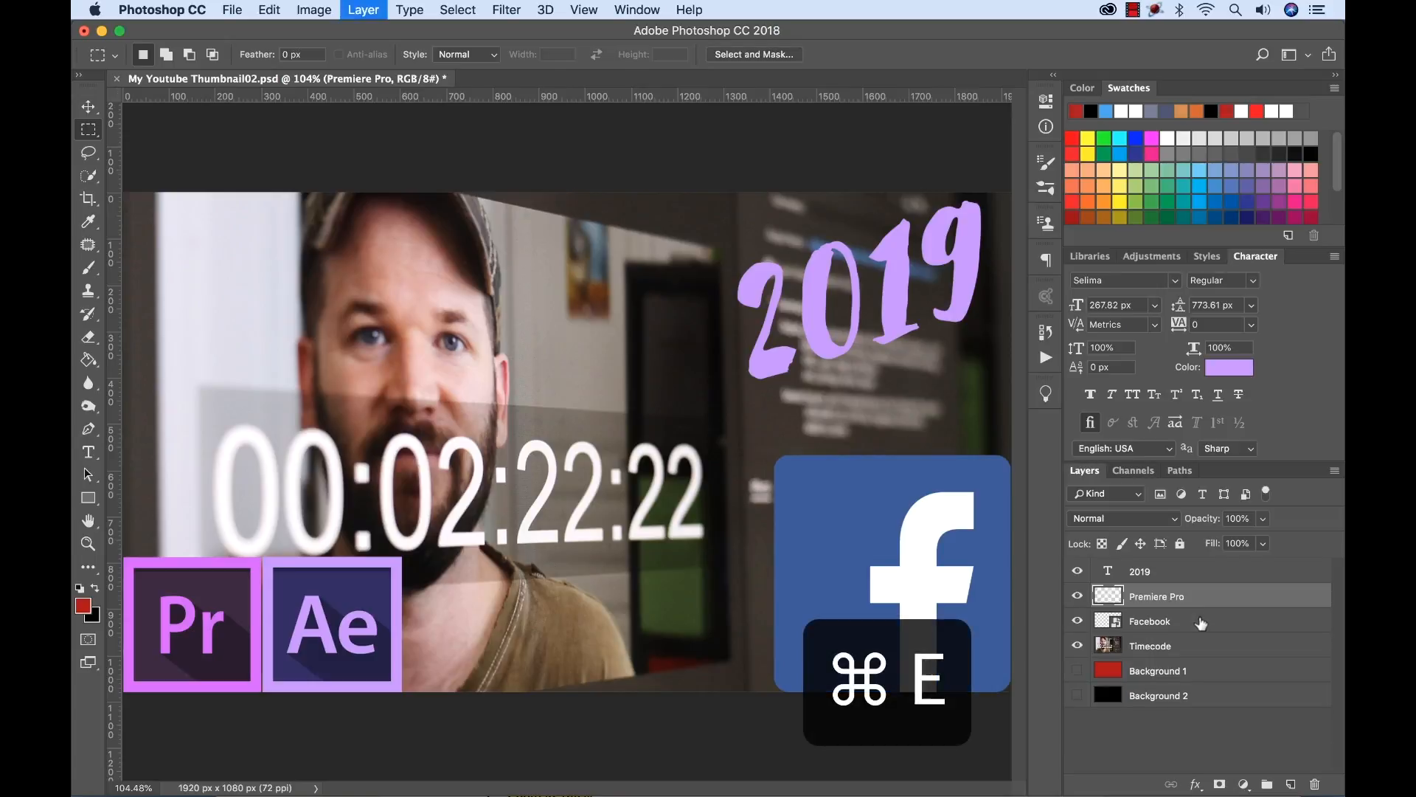
pyautogui.click(1077, 597)
pyautogui.click(1078, 597)
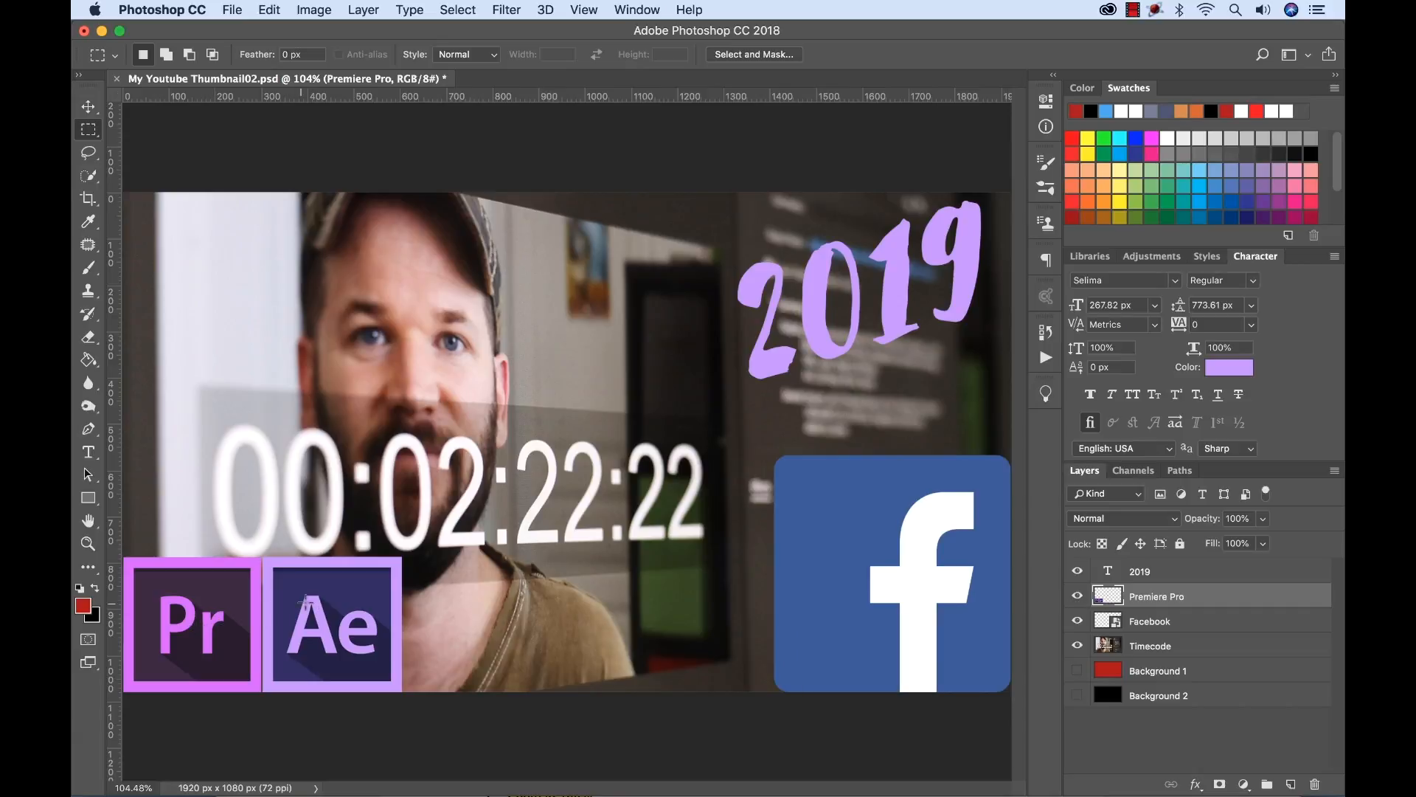